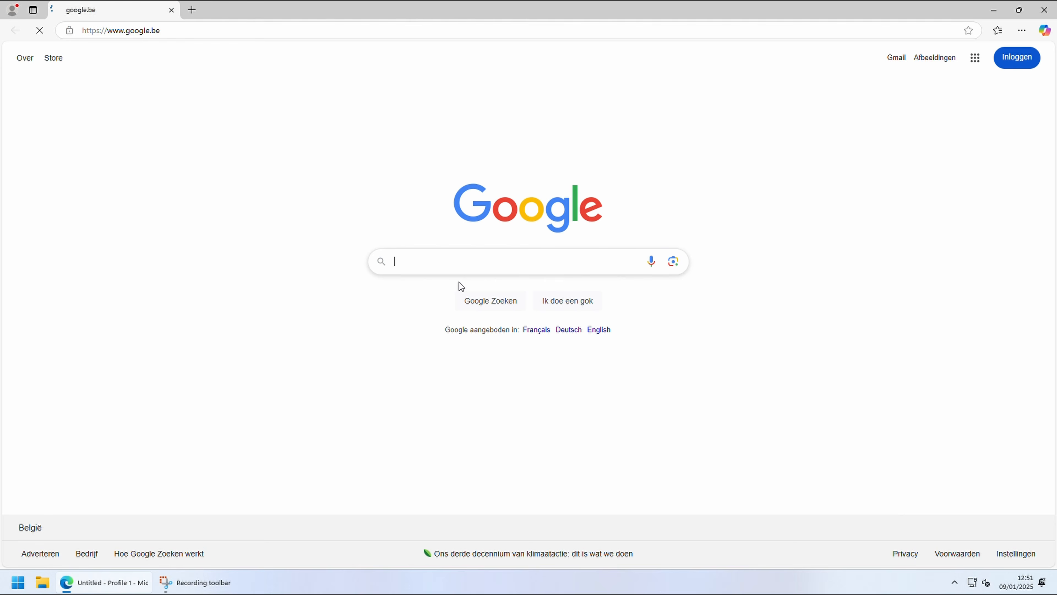
Step: Search Google for python3, open the Python.org download page and download Python 3.13.1 for Windows
text(python3)
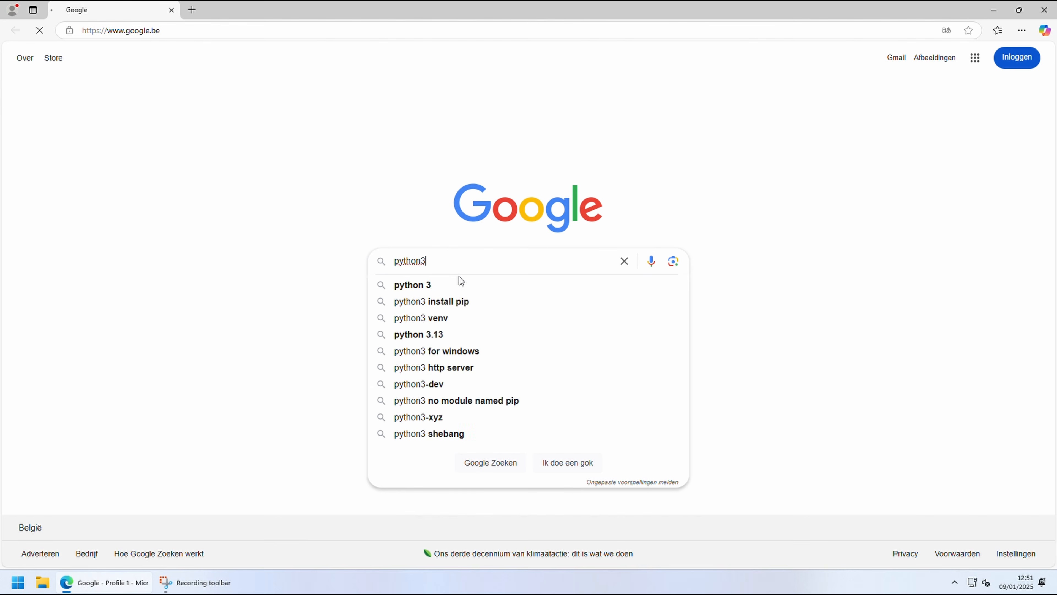
key(Return)
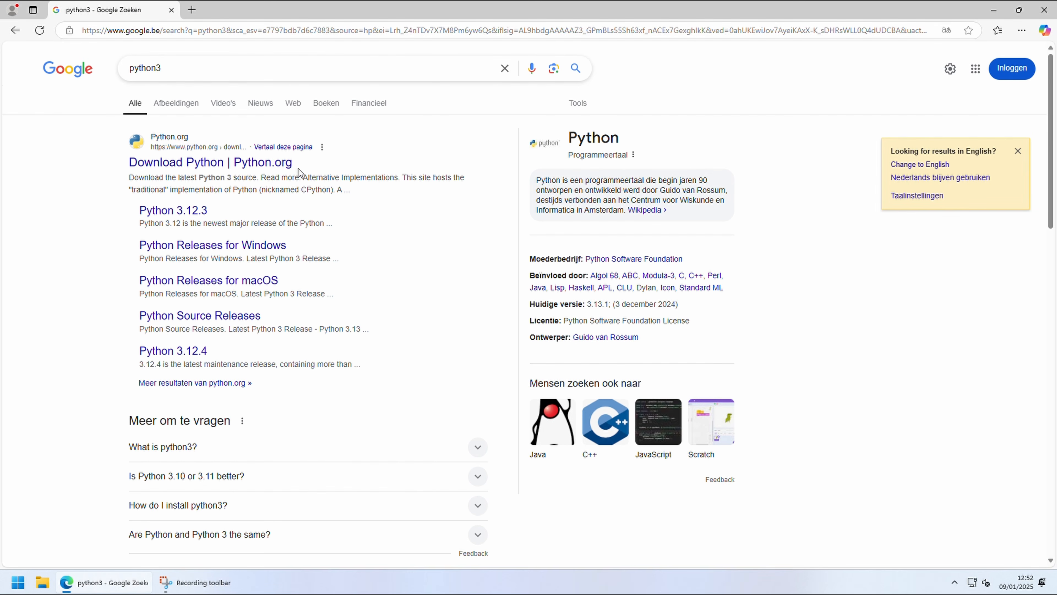
click(282, 163)
click(325, 217)
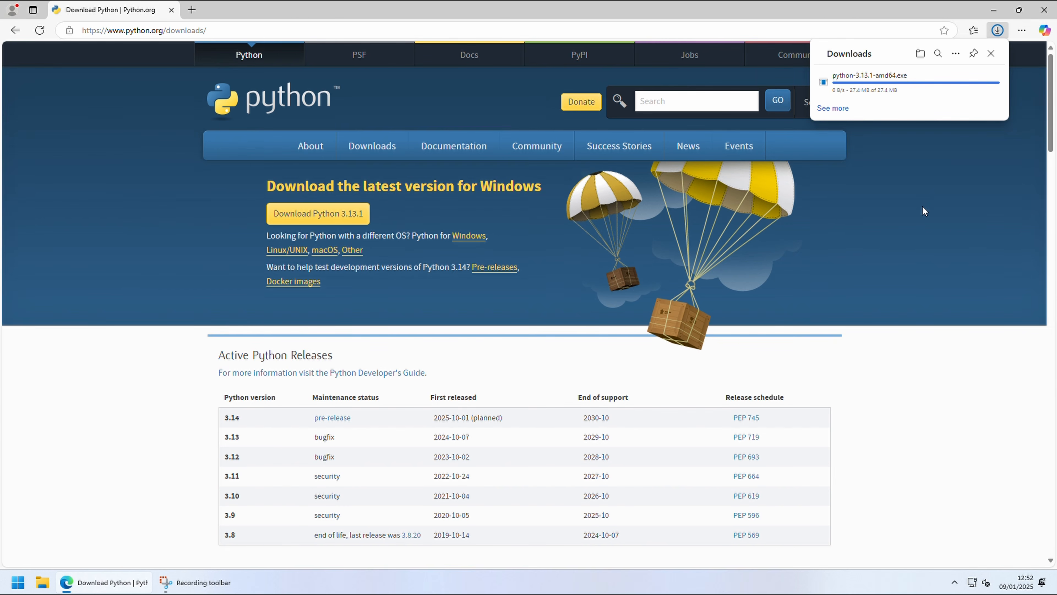
Step: Run the downloaded python-3.13.1-amd64 installer with the default installation, and close the setup and the Downloads folder
click(920, 54)
double_click(208, 249)
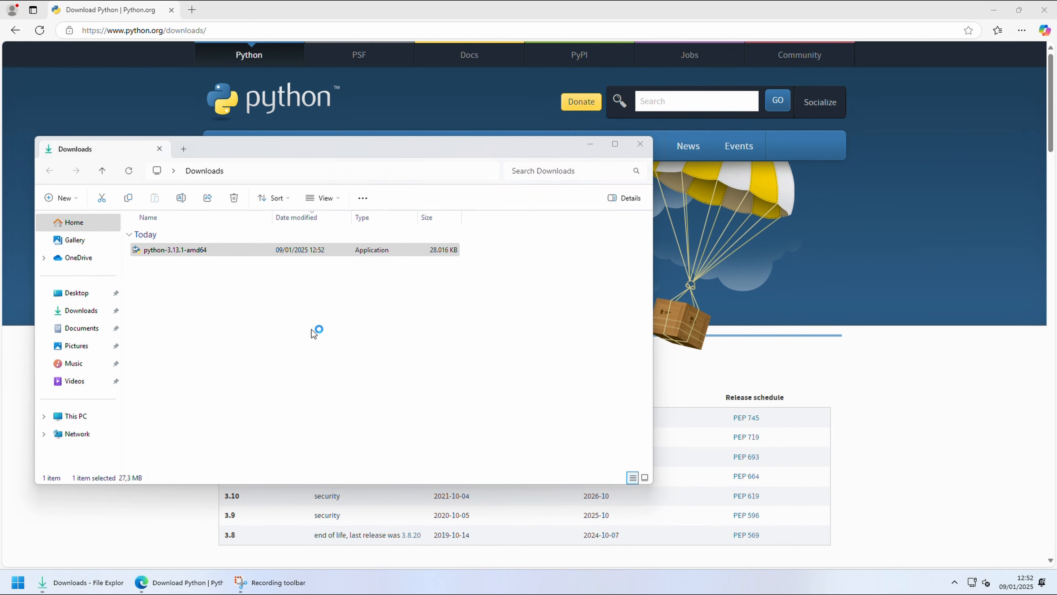
click(570, 264)
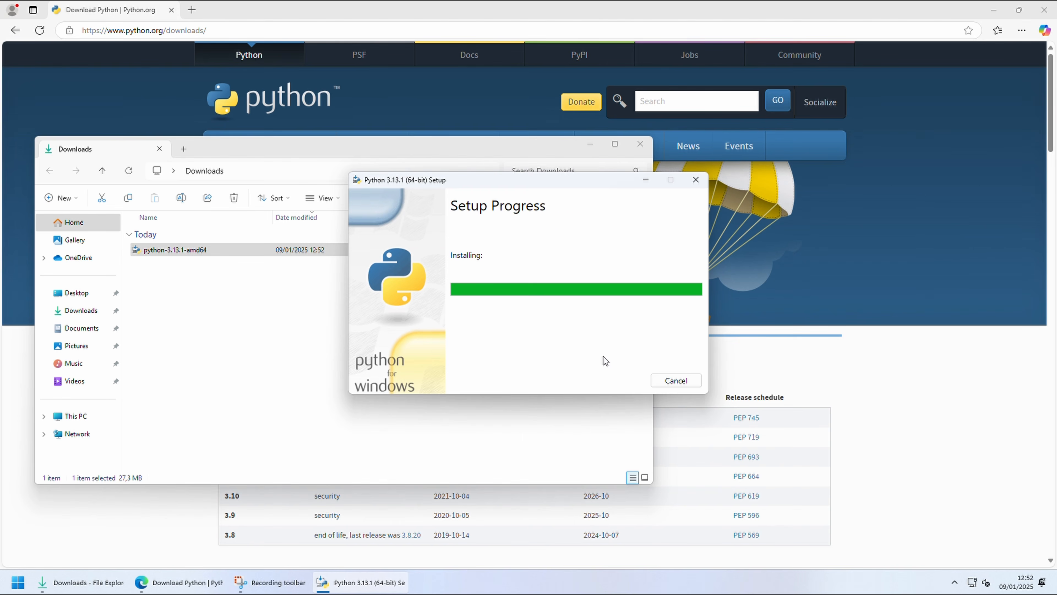
click(667, 384)
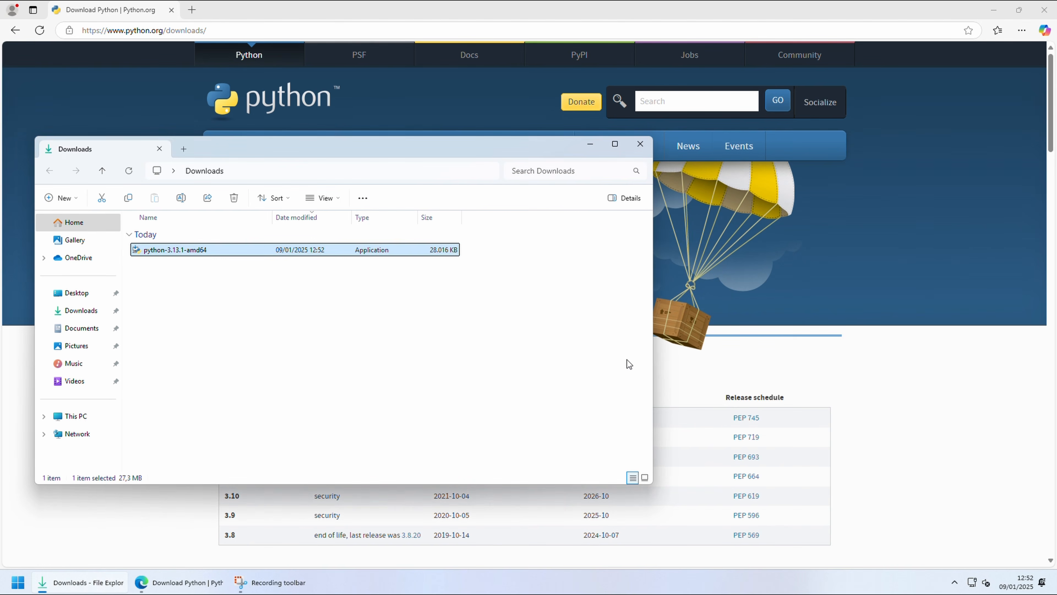
click(640, 144)
Step: Search the web for opencorepkg and open the acidanthera OpenCorePkg repository on GitHub
click(362, 28)
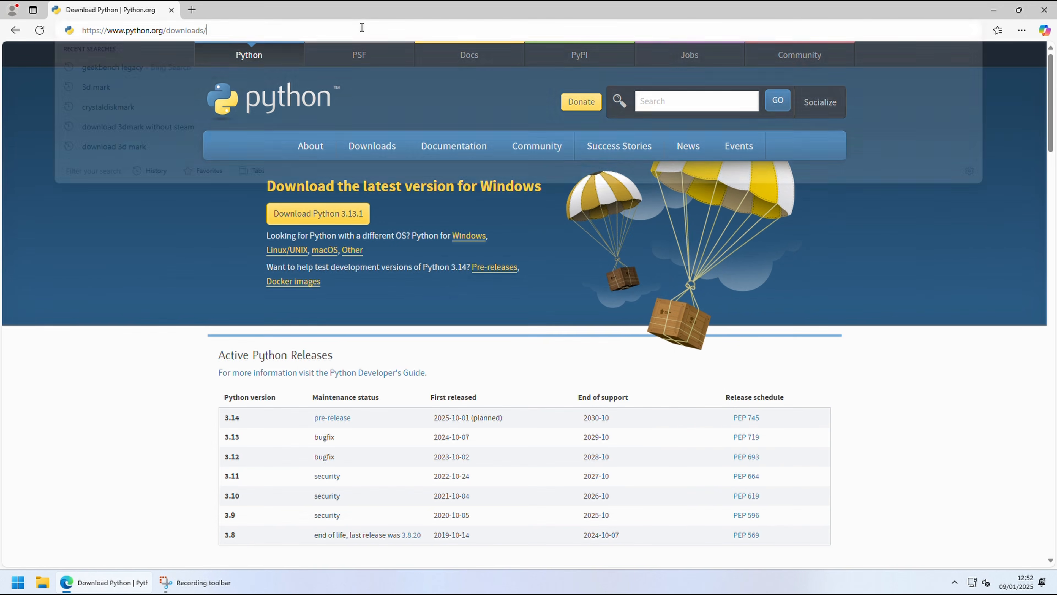
text(opencorepkg)
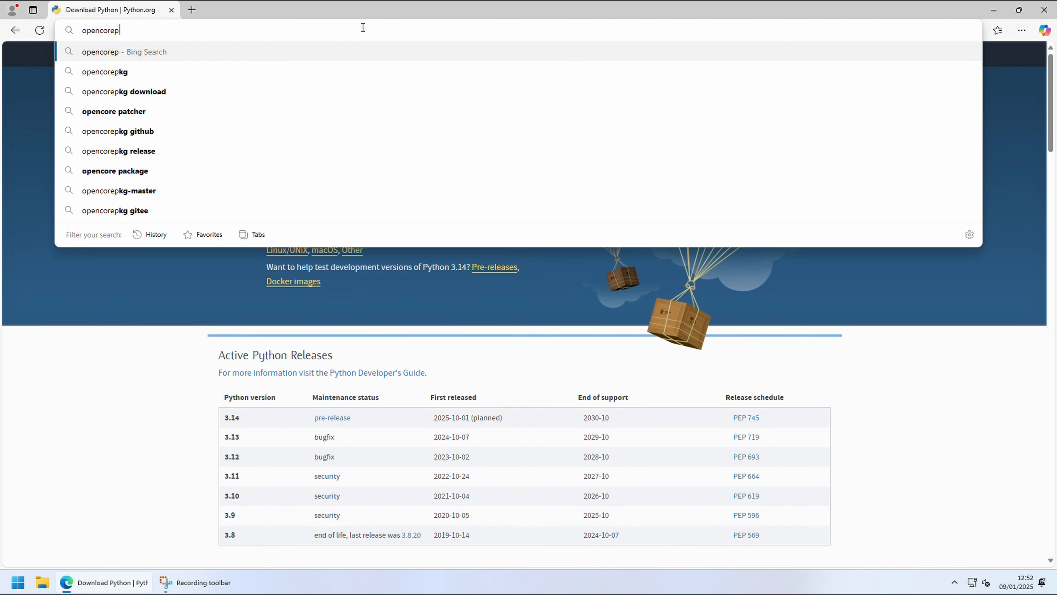
key(Return)
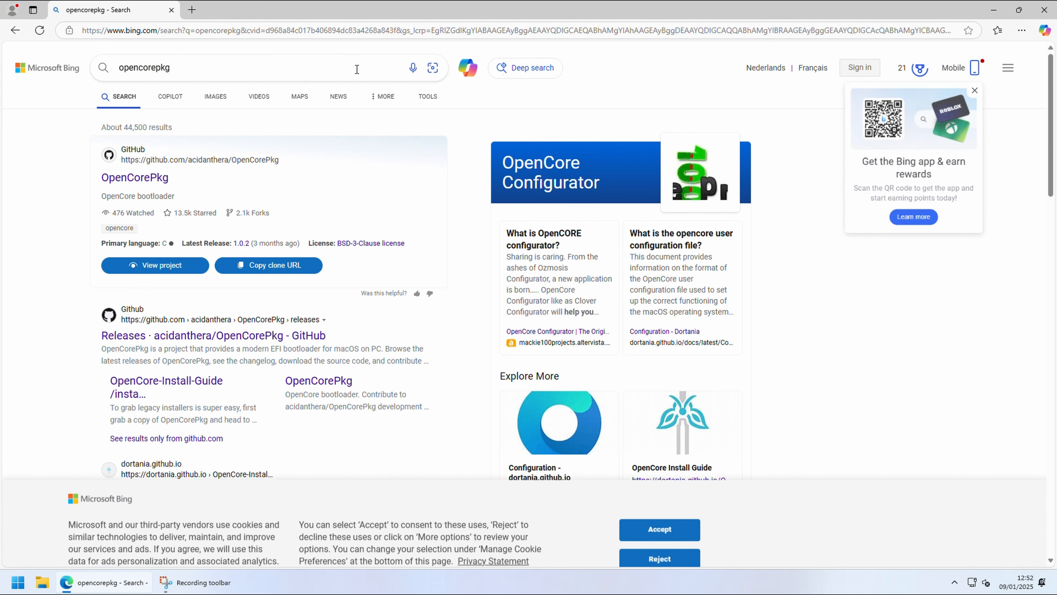
click(154, 178)
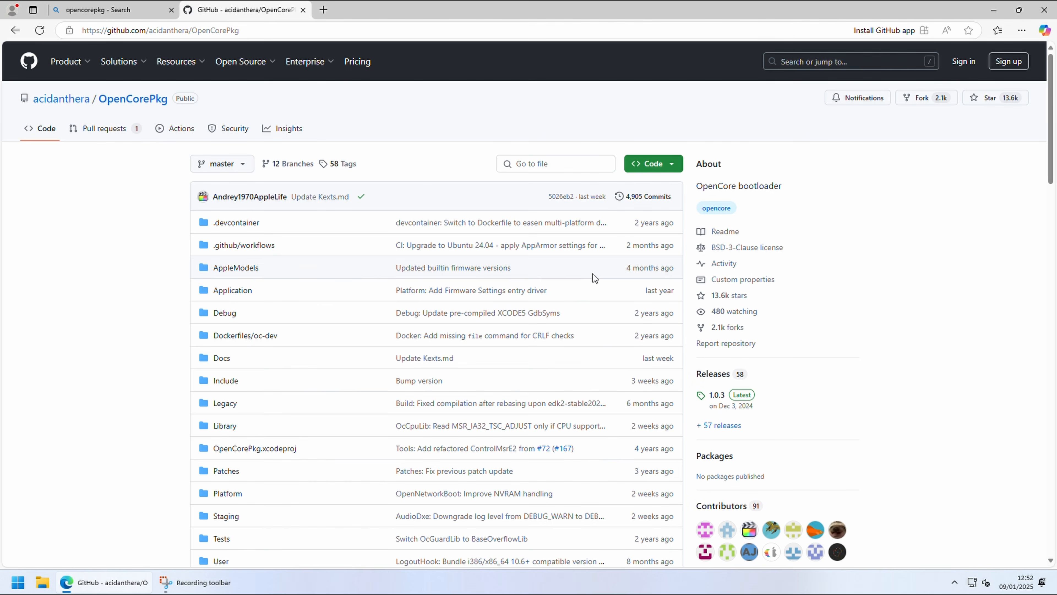
Step: Download OpenCore-1.0.3-RELEASE.zip from the assets of the repository's latest release
click(720, 375)
scroll(703, 384, down, 2)
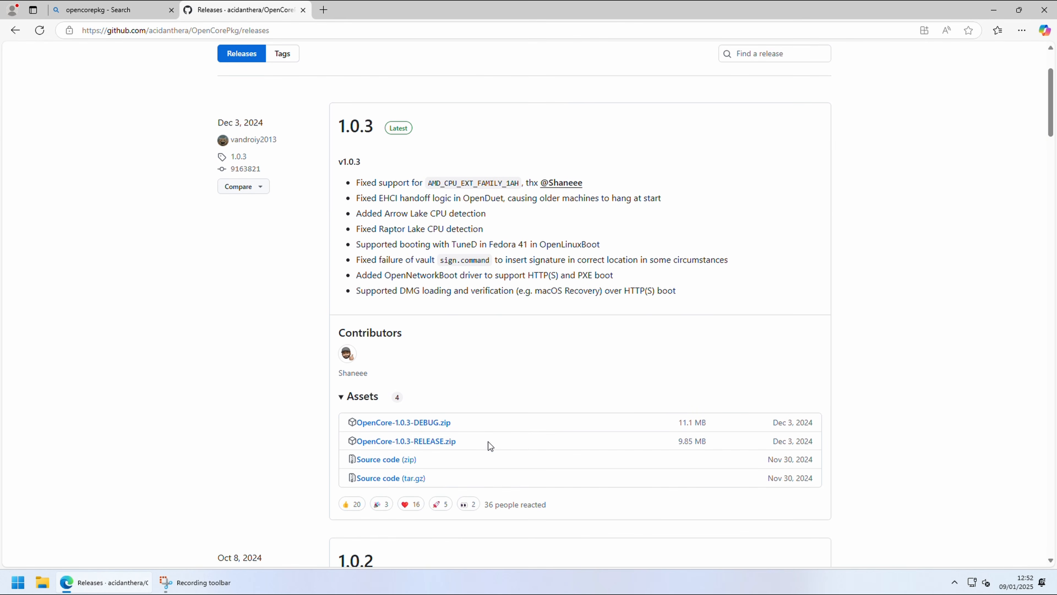
click(454, 441)
Step: Switch to the Downloads folder and extract OpenCore-1.0.3-RELEASE.zip to the default destination folder
click(920, 54)
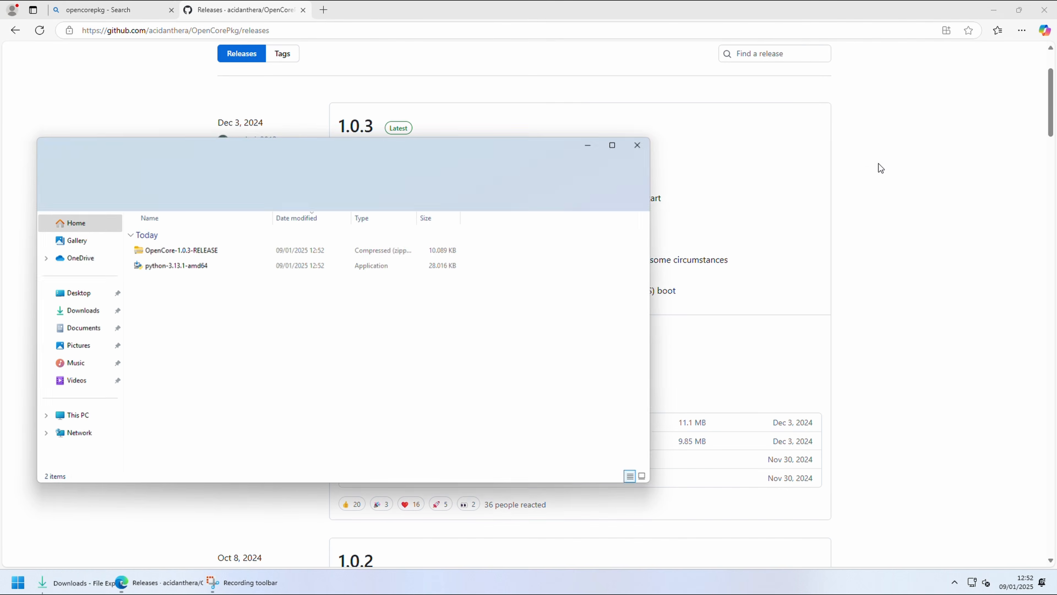
click(988, 12)
click(181, 250)
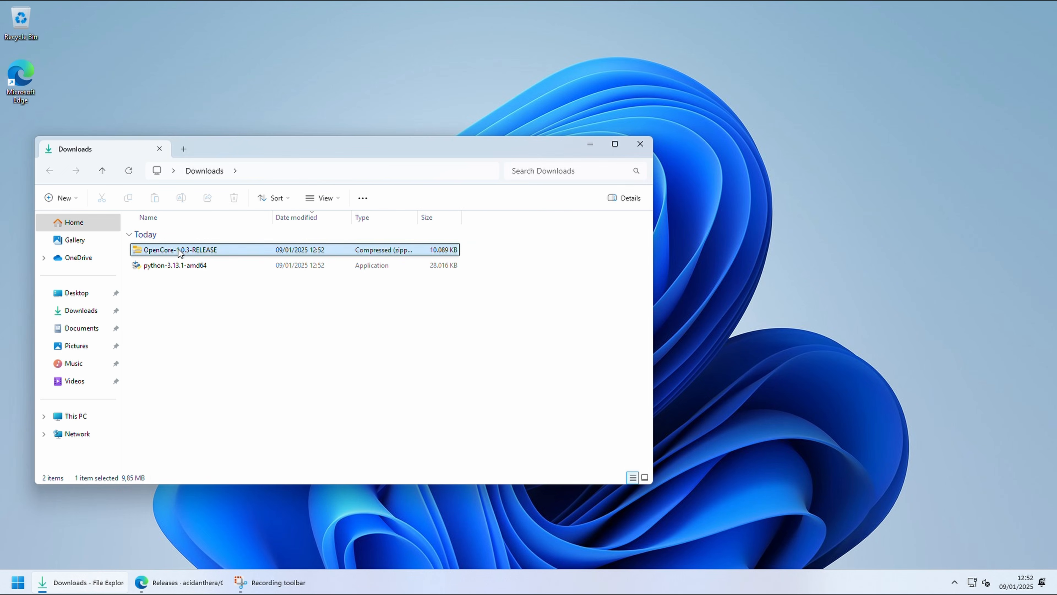
right_click(181, 251)
click(235, 378)
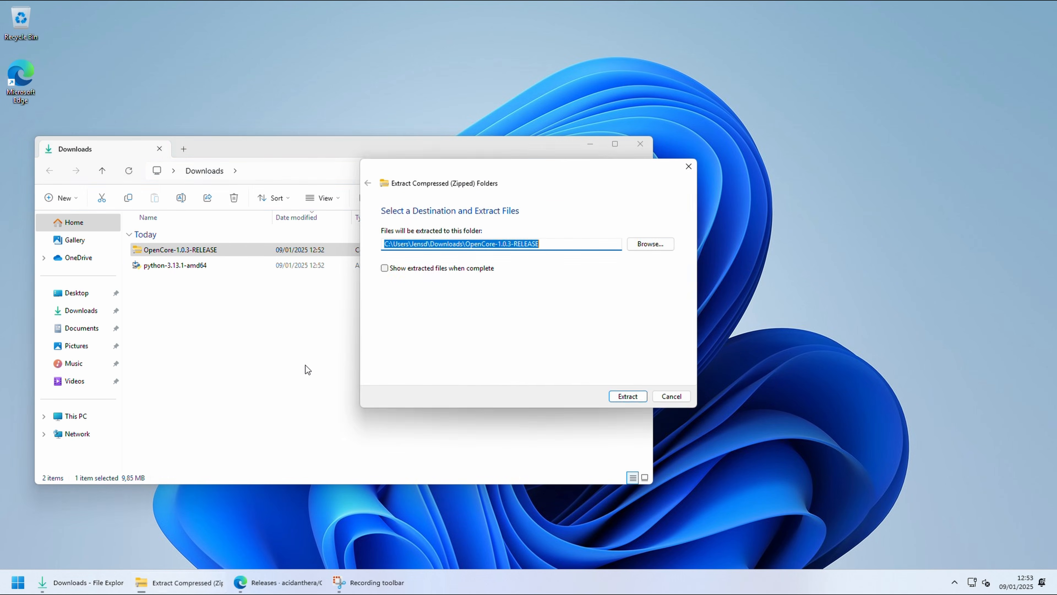
click(632, 399)
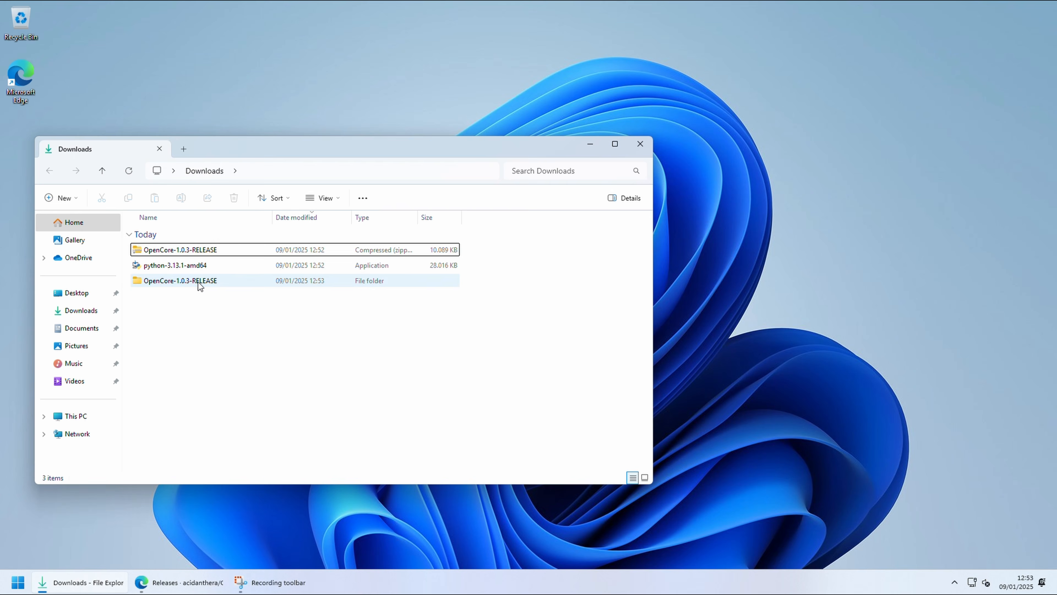
Step: In the extracted OpenCore-1.0.3-RELEASE folder, sort Utilities by name and open its macrecovery folder in a terminal
double_click(198, 281)
click(176, 249)
double_click(176, 248)
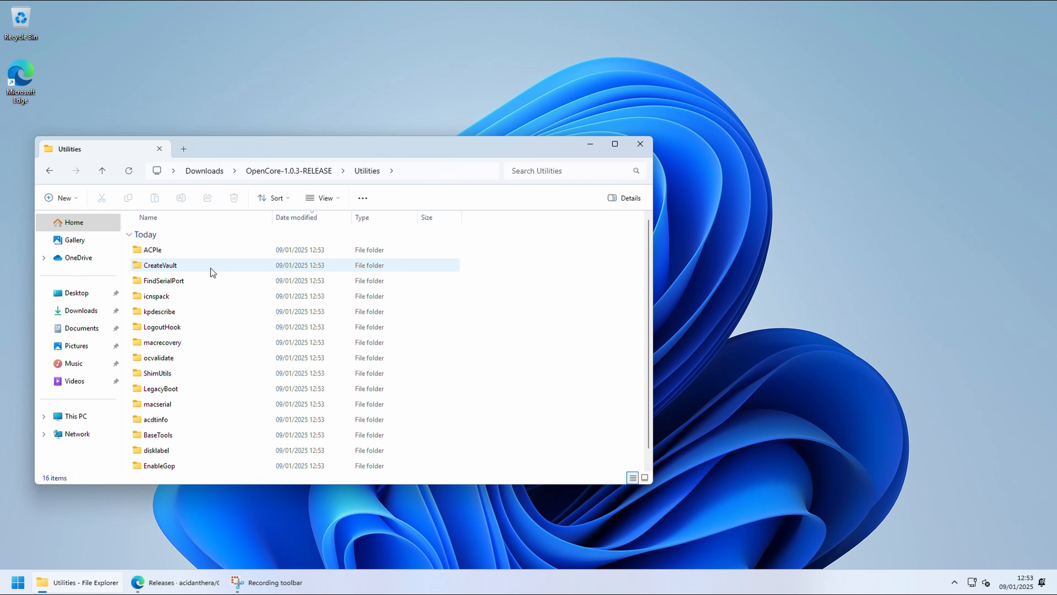
click(203, 217)
click(172, 420)
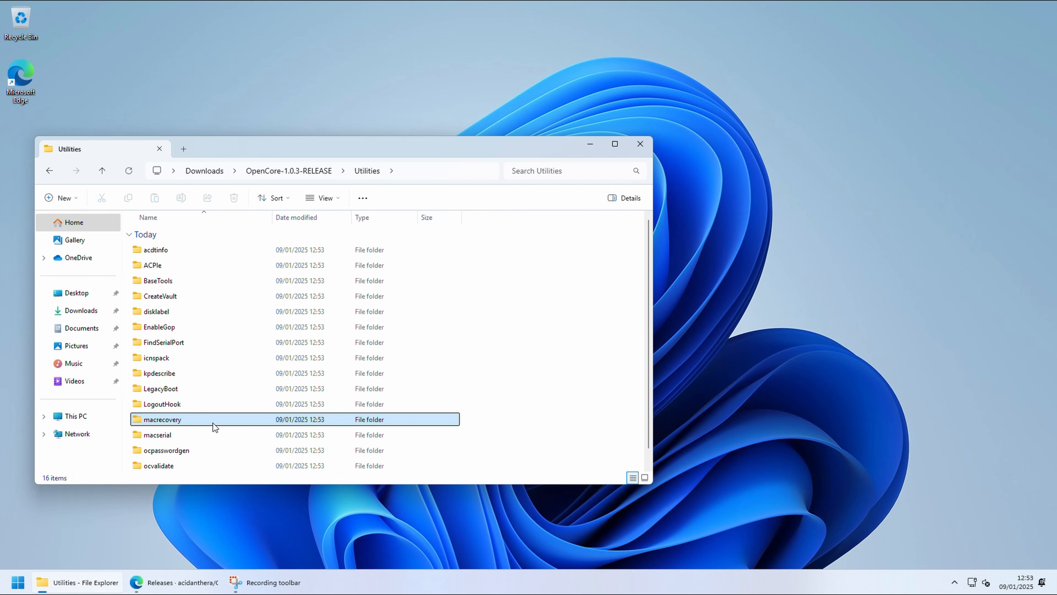
right_click(191, 421)
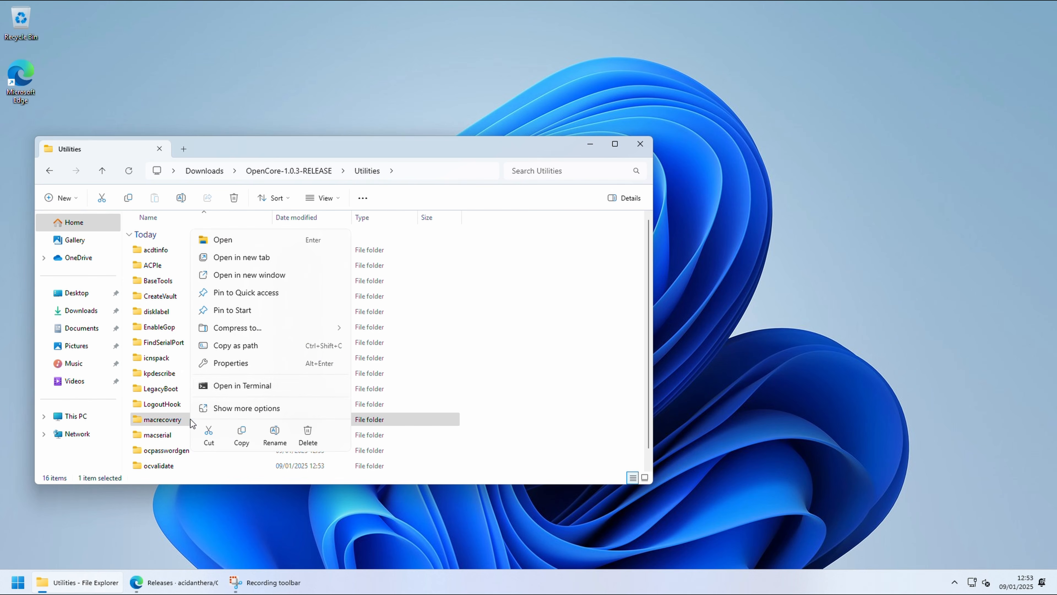
click(236, 383)
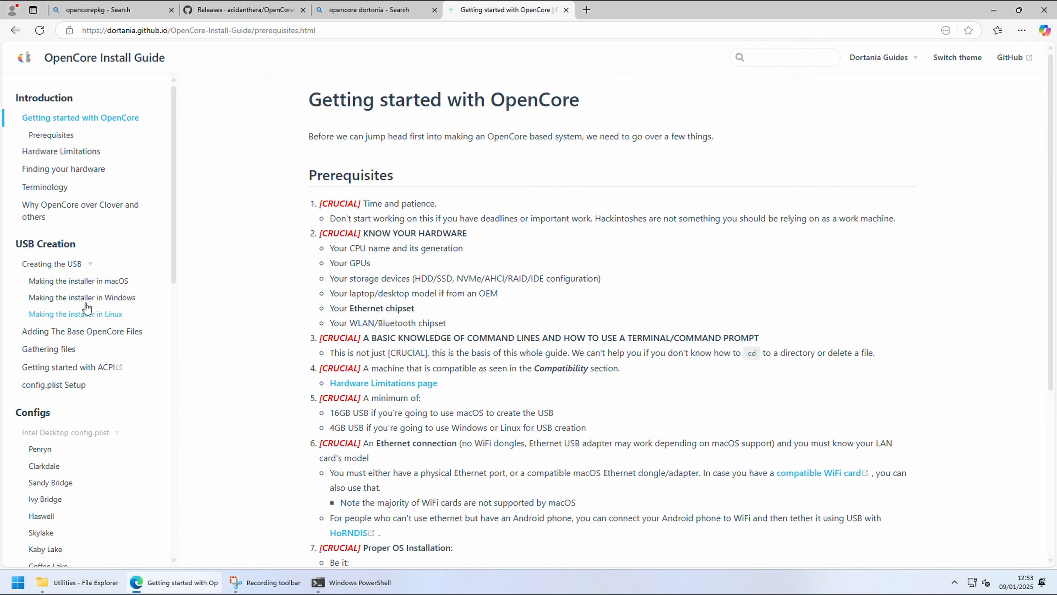
Step: Find the macOS download commands in the OpenCore Install Guide and run the Sequoia (15) macrecovery.py command for Mac-937A206F2EE63C01 in PowerShell
click(86, 297)
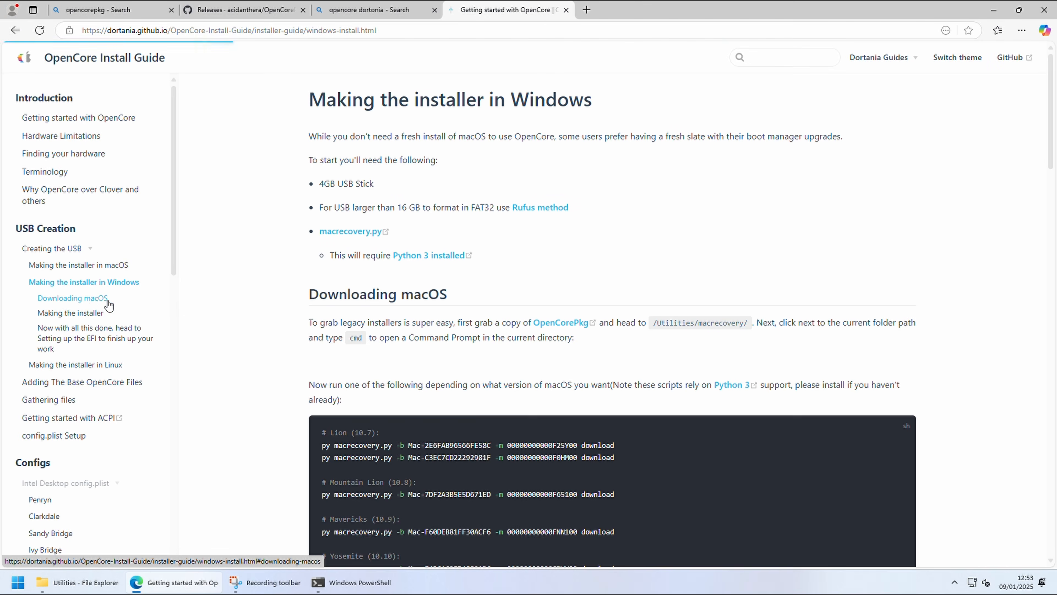
scroll(458, 329, down, 15)
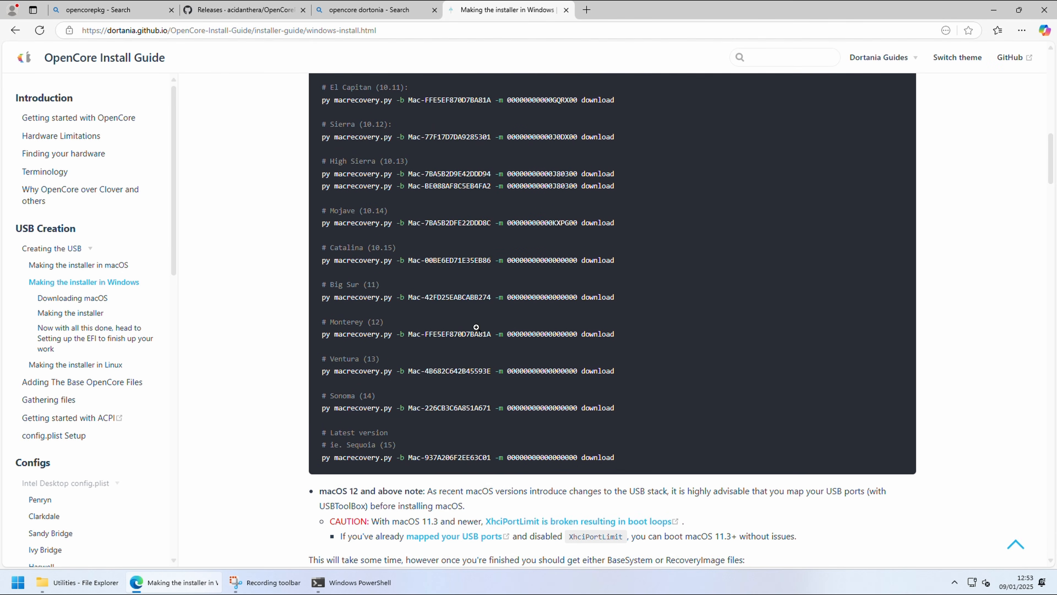
scroll(659, 424, up, 4)
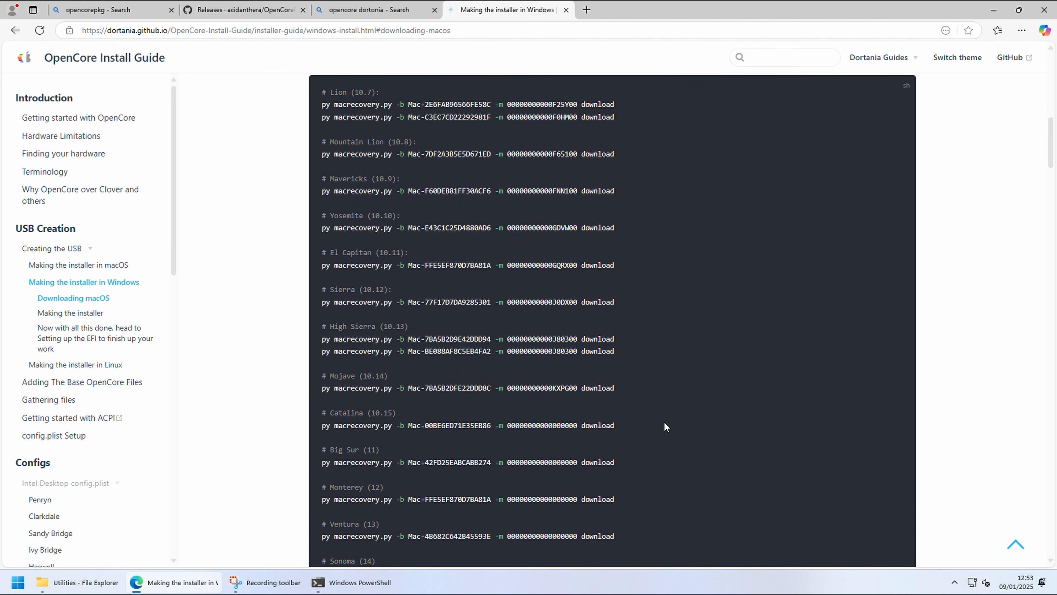
scroll(853, 465, down, 5)
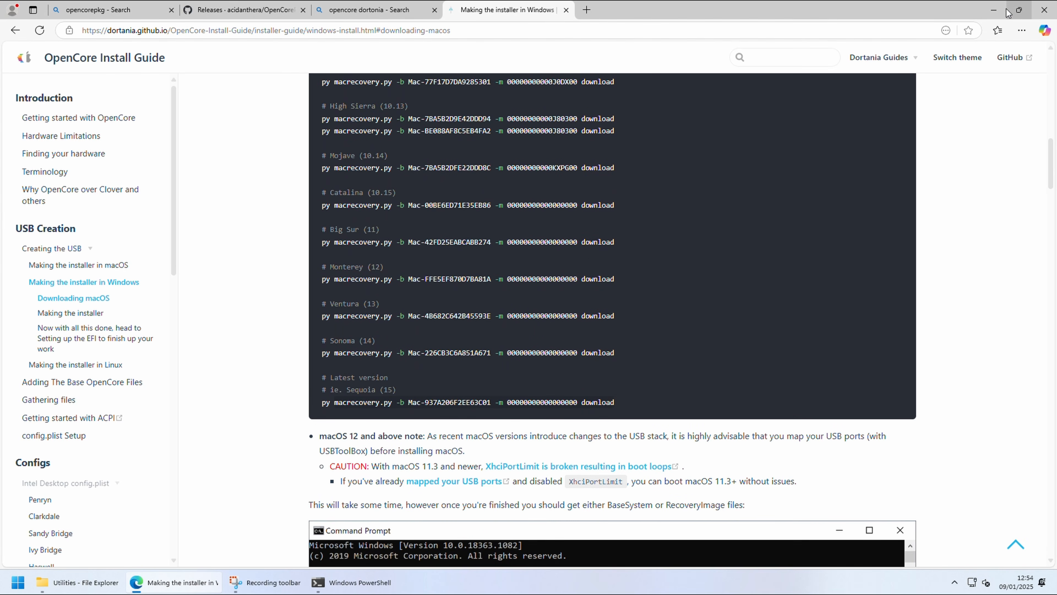
click(994, 10)
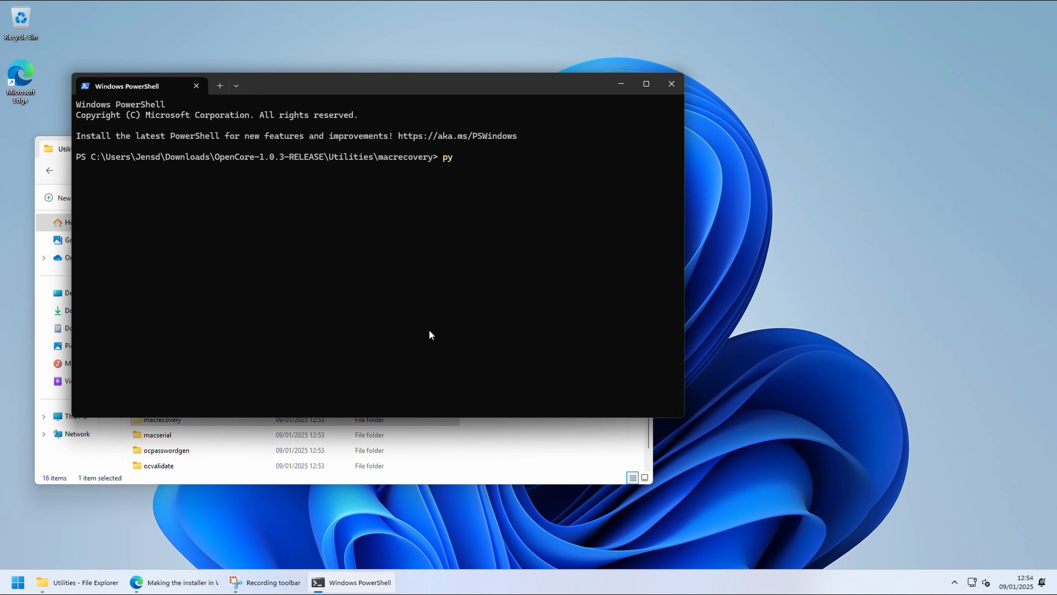
key(ctrl+v)
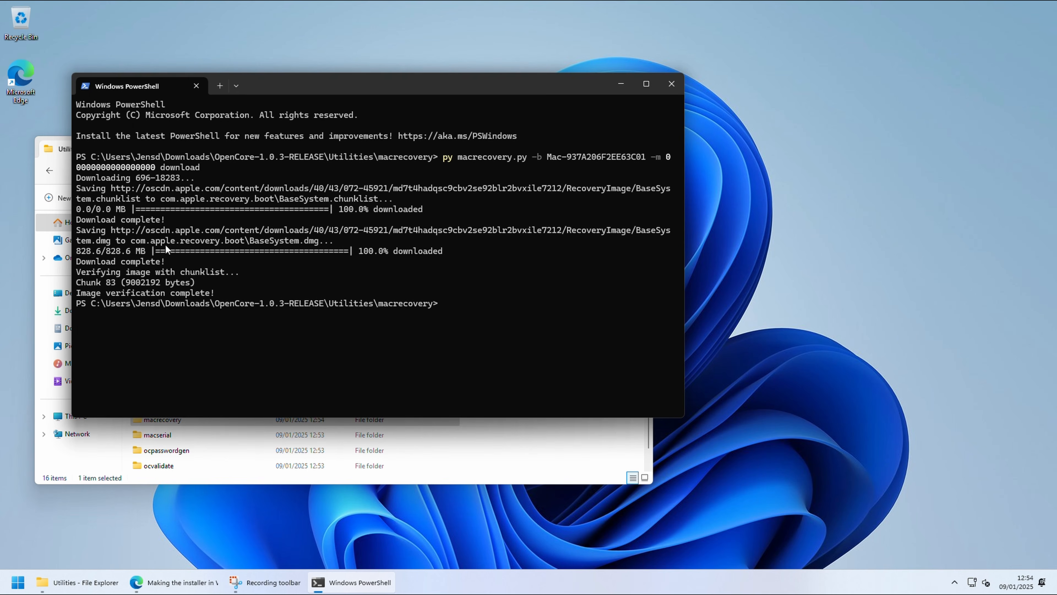
Step: Return to File Explorer and open the com.apple.recovery.boot folder inside macrecovery
click(472, 450)
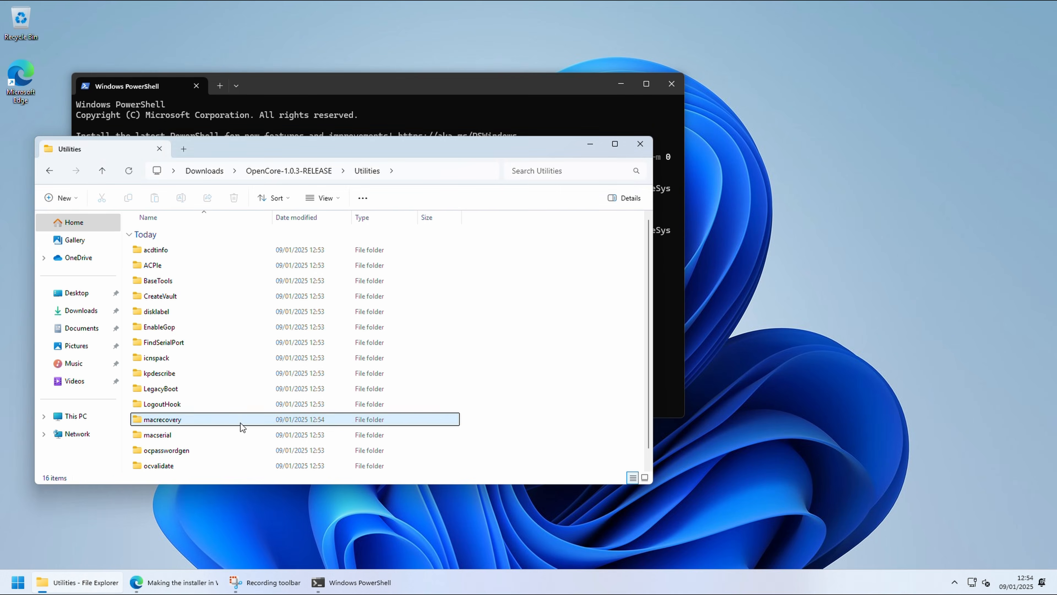
double_click(229, 417)
click(193, 328)
double_click(193, 327)
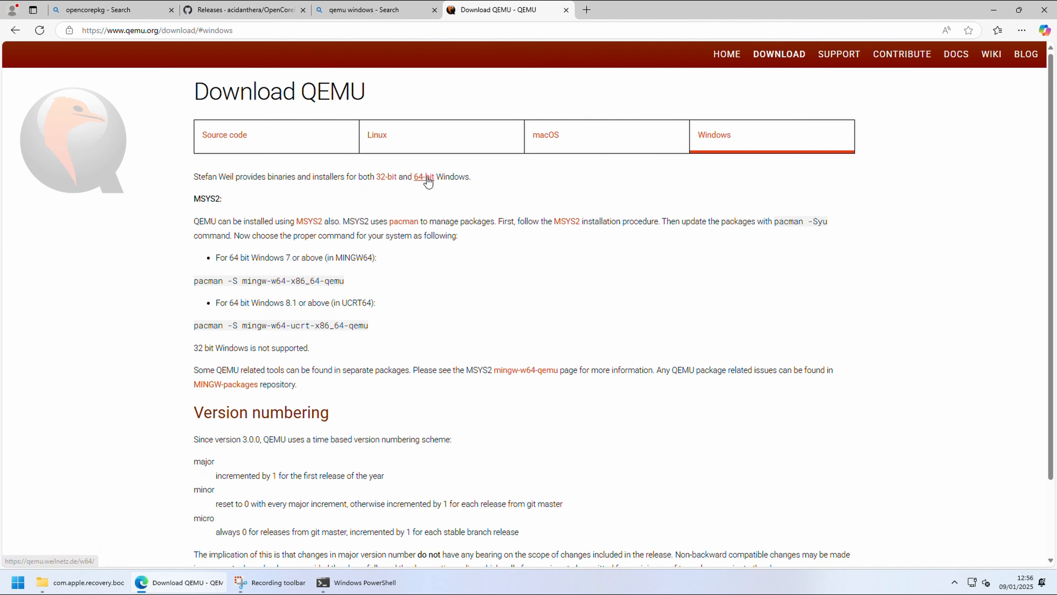
Step: Download the 64-bit Windows installer qemu-w64-setup-20241220.exe from the QEMU site and keep it despite the SmartScreen warning
click(424, 178)
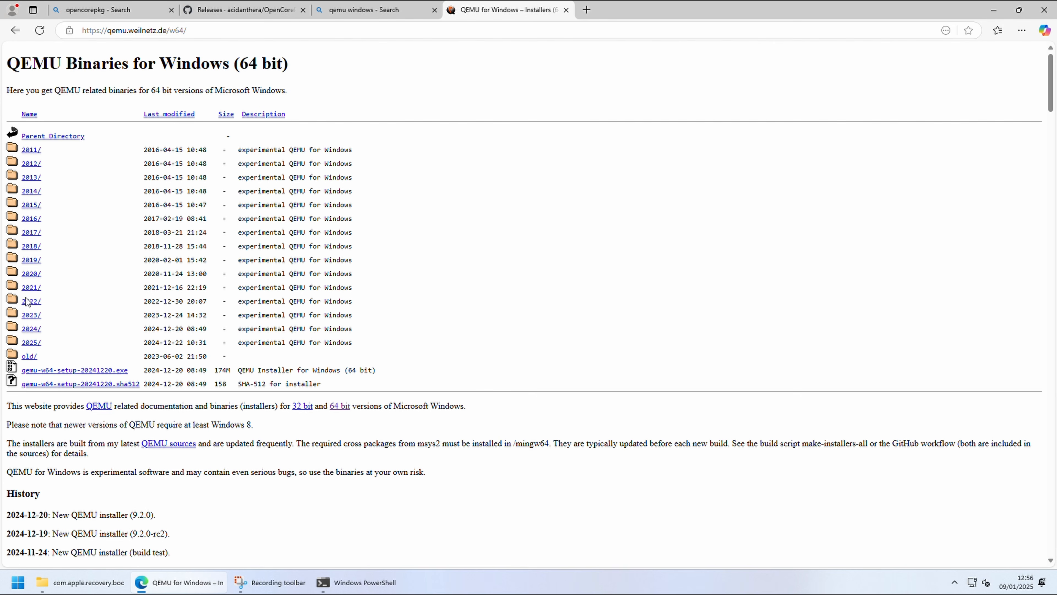
click(111, 370)
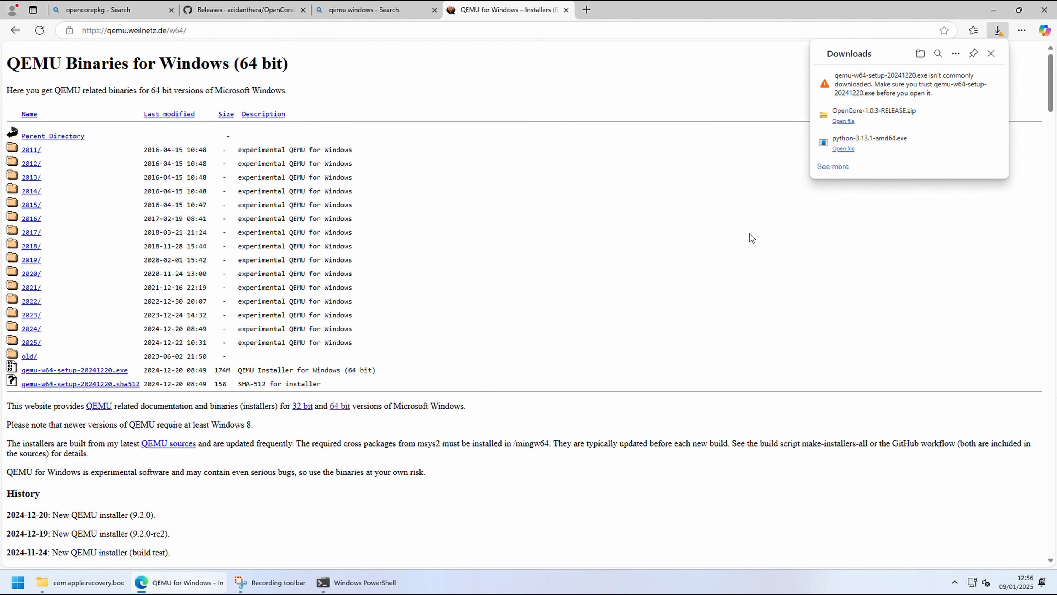
click(993, 84)
click(977, 118)
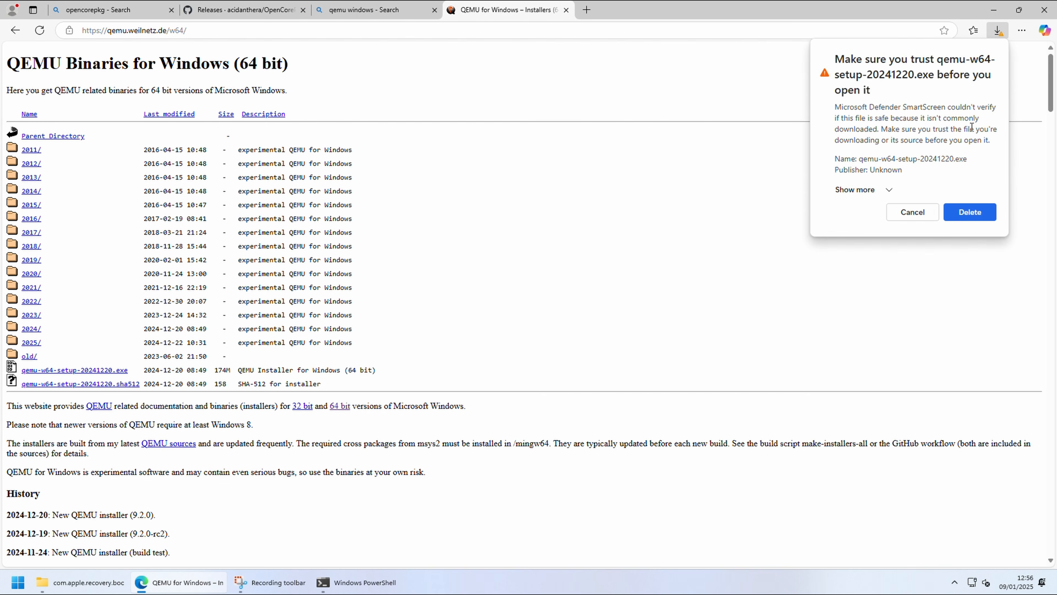
click(880, 191)
click(874, 206)
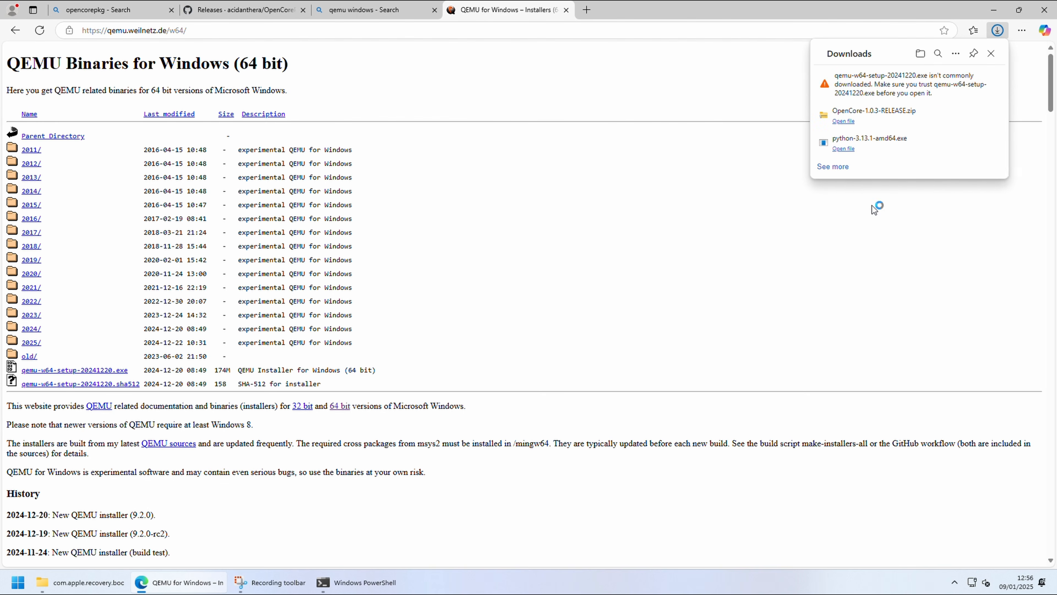
Step: Run qemu-w64-setup-20241220 from the Downloads folder and install QEMU in English with the default options
click(920, 53)
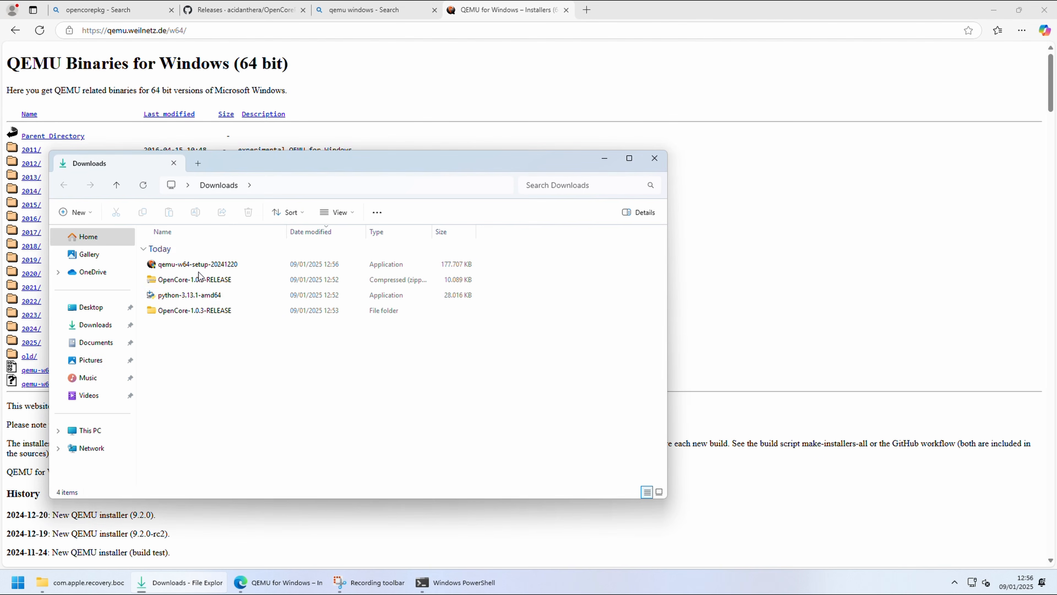
click(208, 267)
double_click(210, 269)
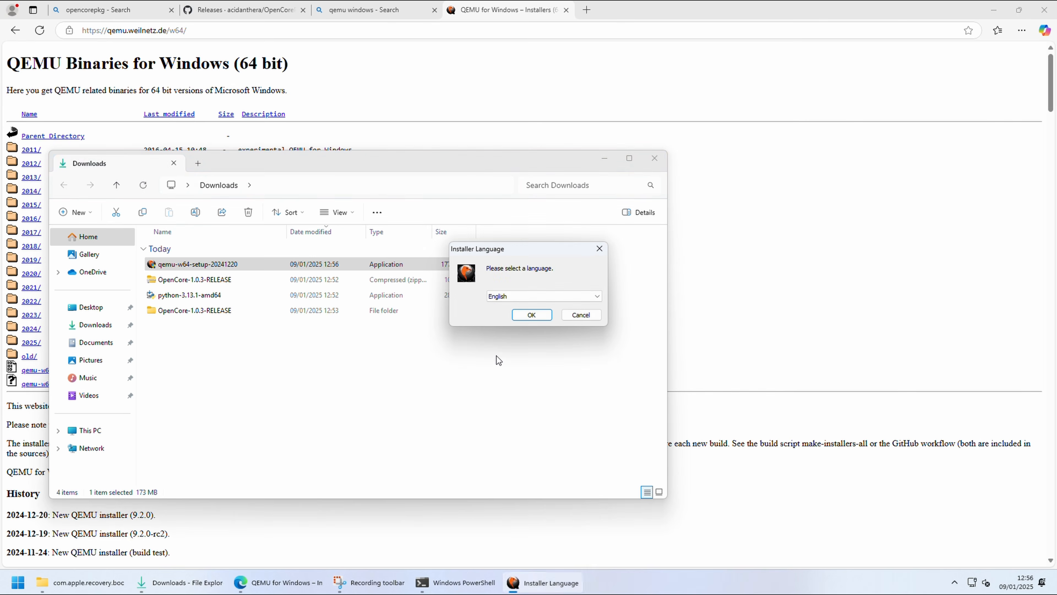
click(533, 315)
click(581, 382)
click(581, 383)
click(580, 381)
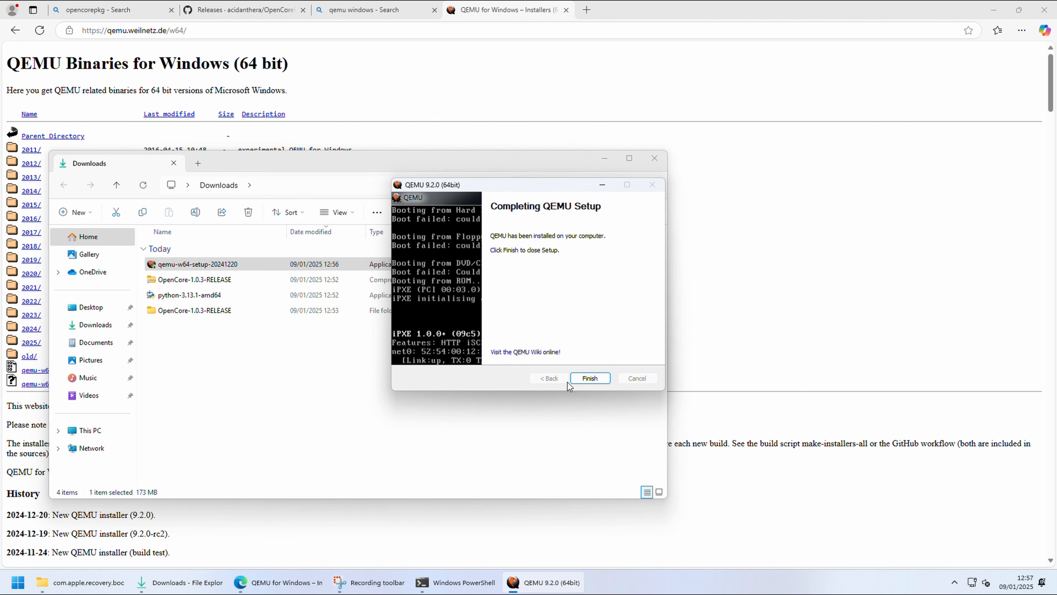
click(578, 379)
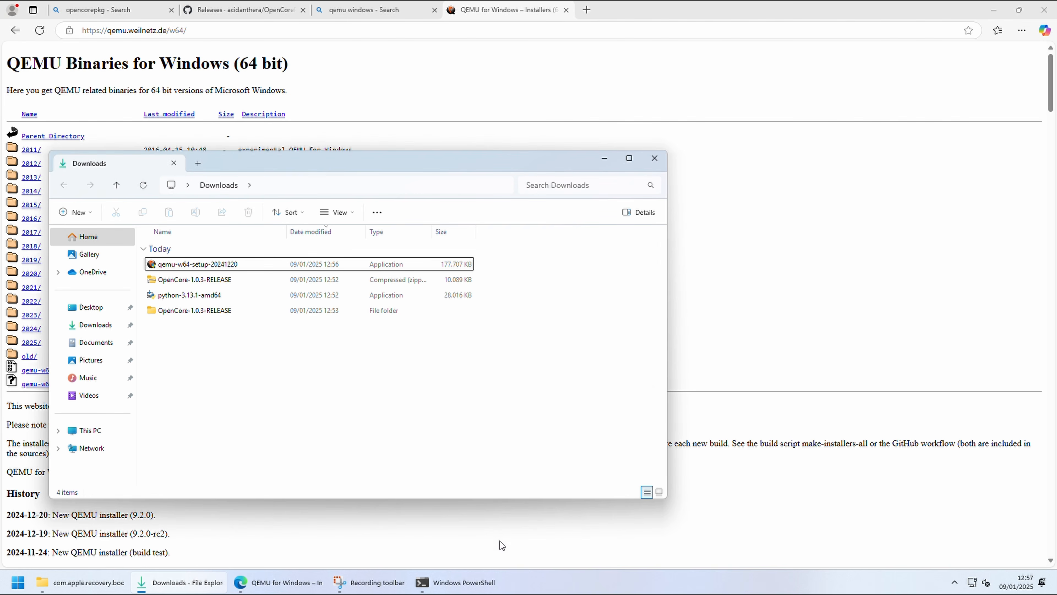
Step: Switch to PowerShell, change into the com.apple.recovery.boot directory and list its files
click(457, 582)
click(993, 9)
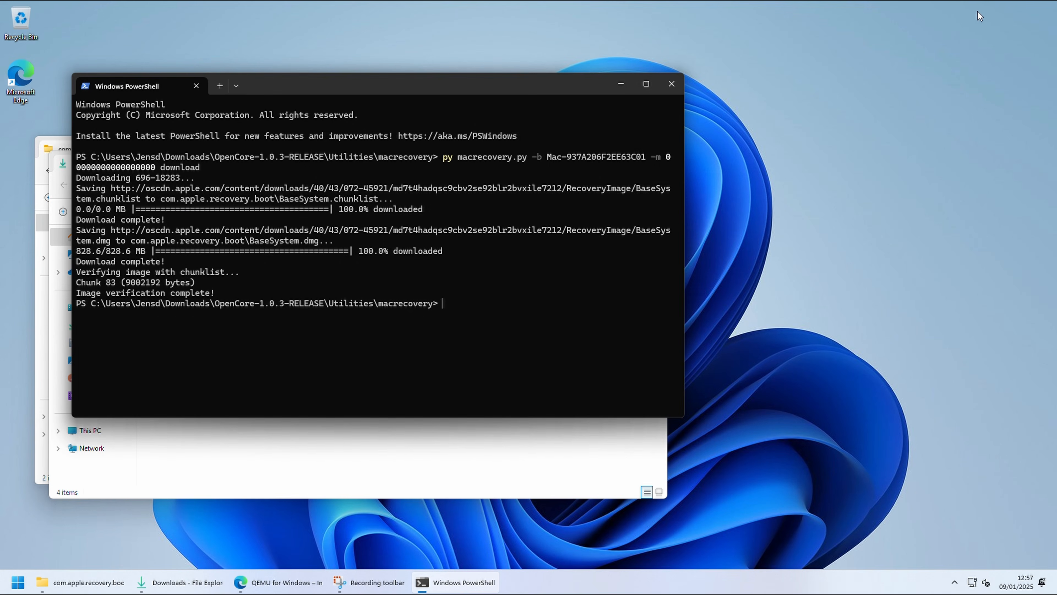
text(cd)
text( .\com)
key(Tab)
text(.)
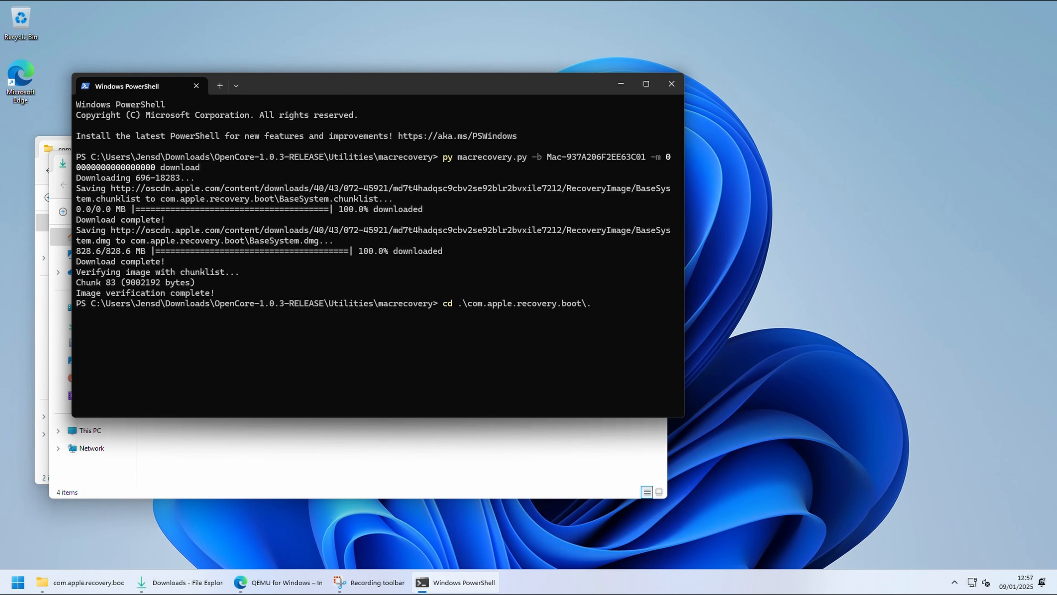
key(Return)
text(dir)
key(Return)
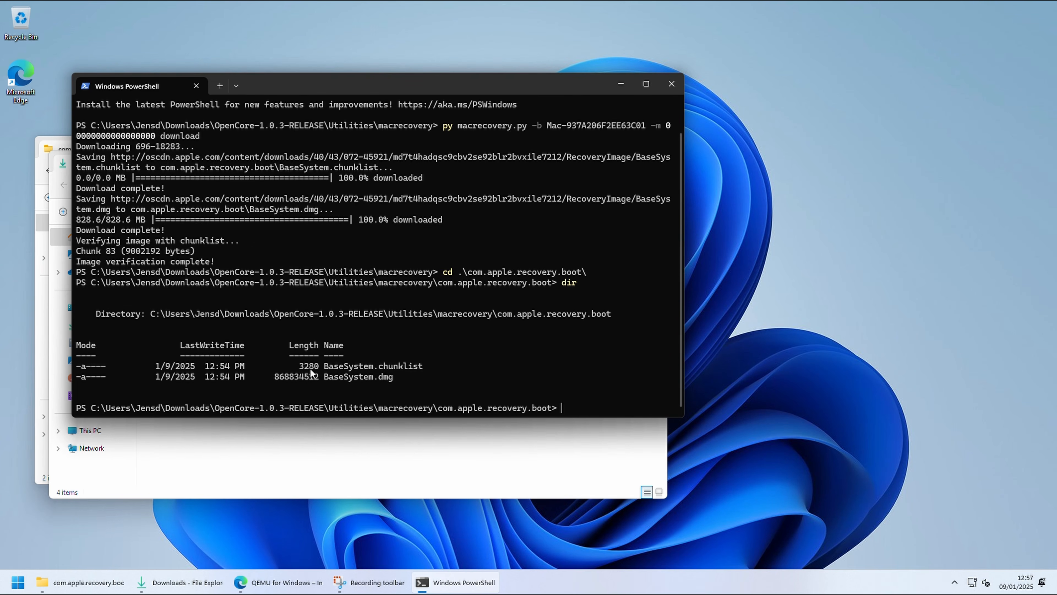
Step: Convert BaseSystem.dmg to BaseSystem.vmdk with C:\Program Files\qemu\qemu-img.exe, using convert with -O vmdk and -o compat6
text(c:\pro)
key(Tab)
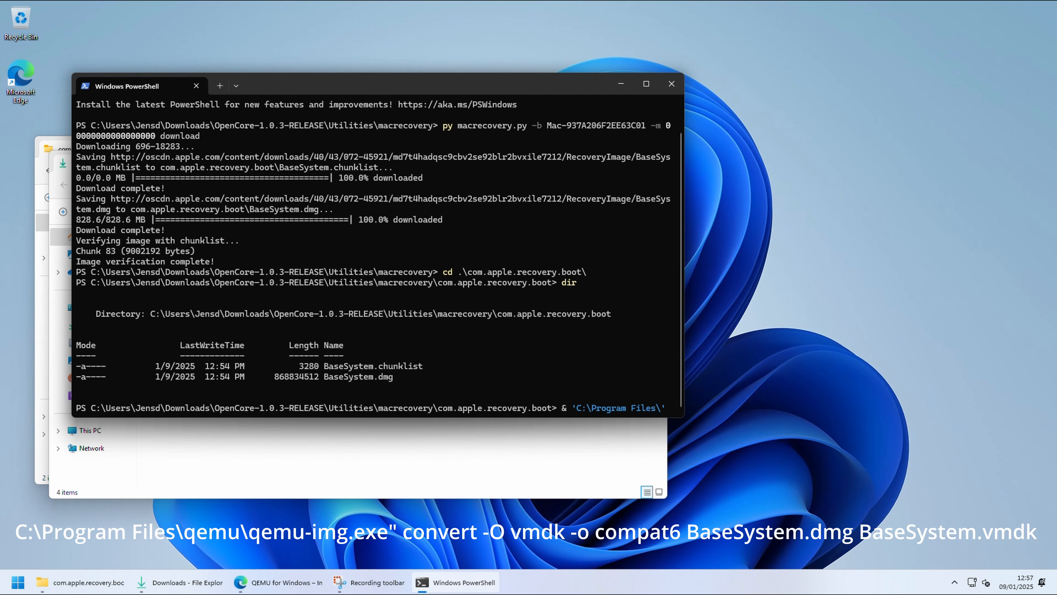
text(qemu\qemu-img.exe)
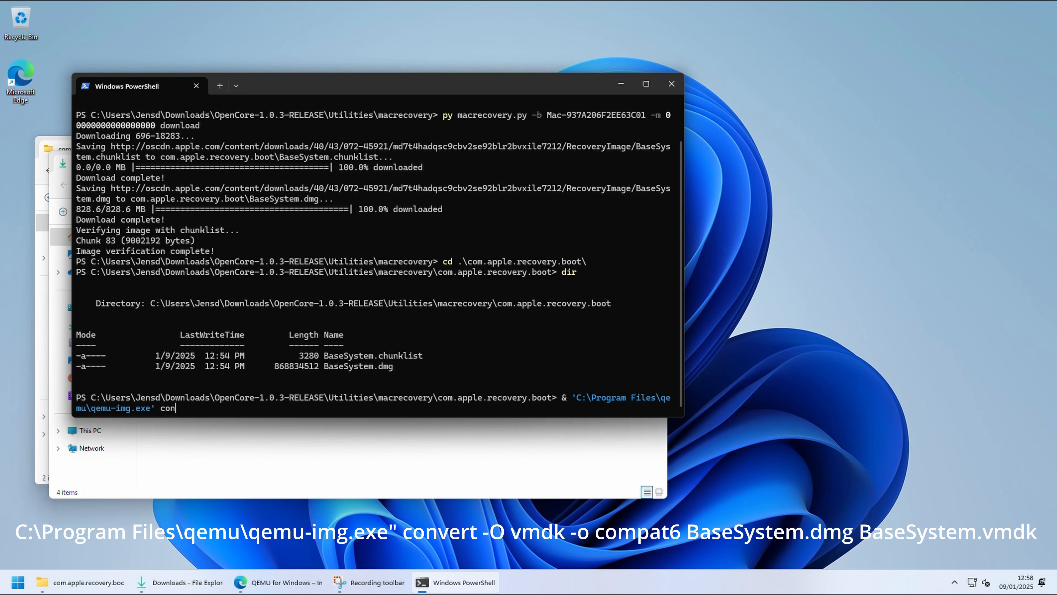
text(o compat6 .\Ba)
key(Tab)
key(Tab)
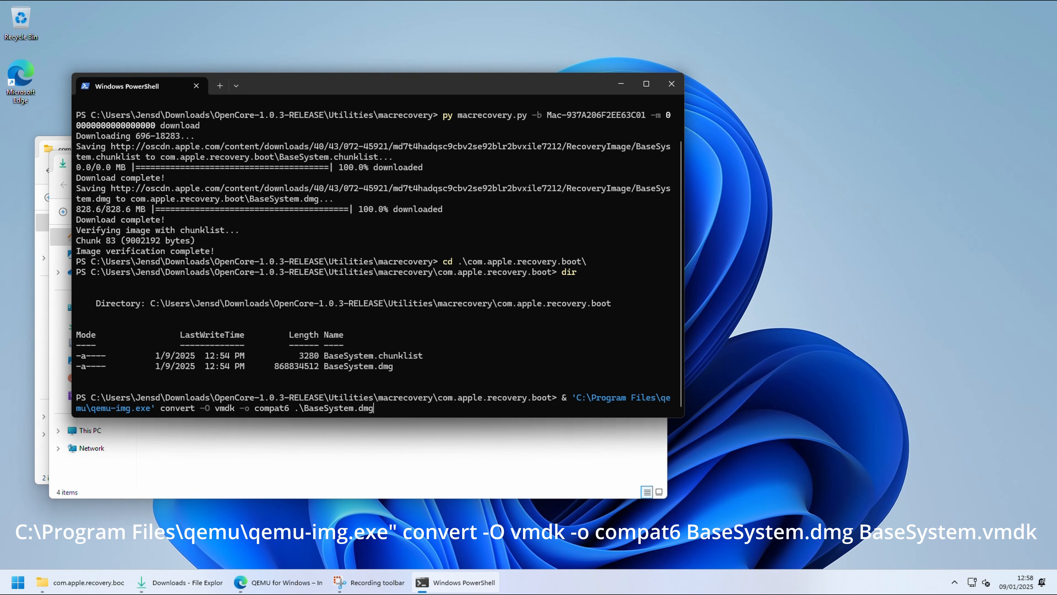
text(Ba)
key(Tab)
key(Tab)
key(BackSpace)
key(BackSpace)
key(BackSpace)
text(vmdk)
key(Return)
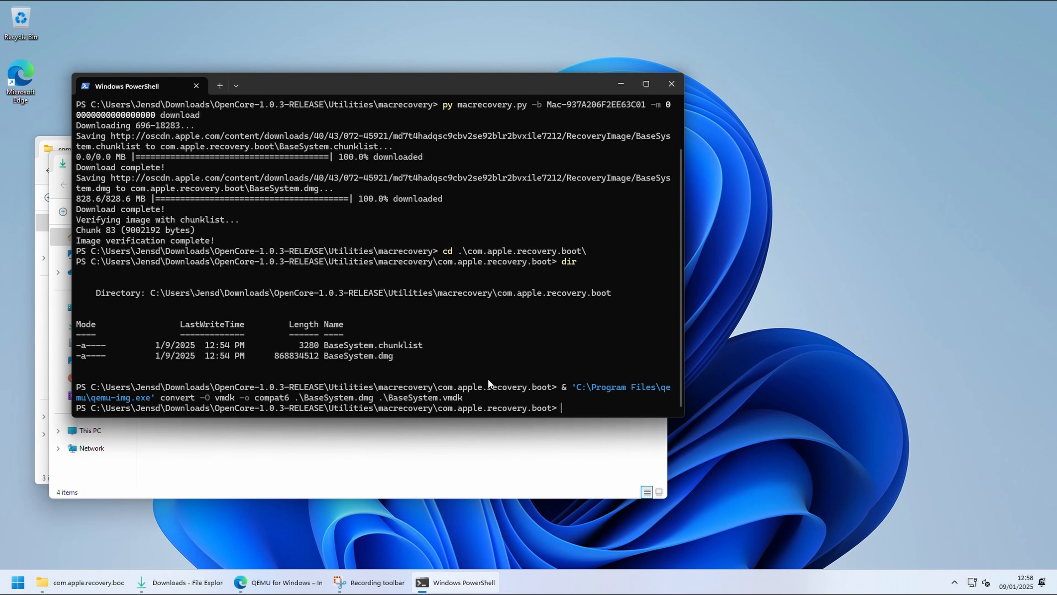
Step: Close PowerShell and move BaseSystem.vmdk from the com.apple.recovery.boot folder to the desktop
click(499, 447)
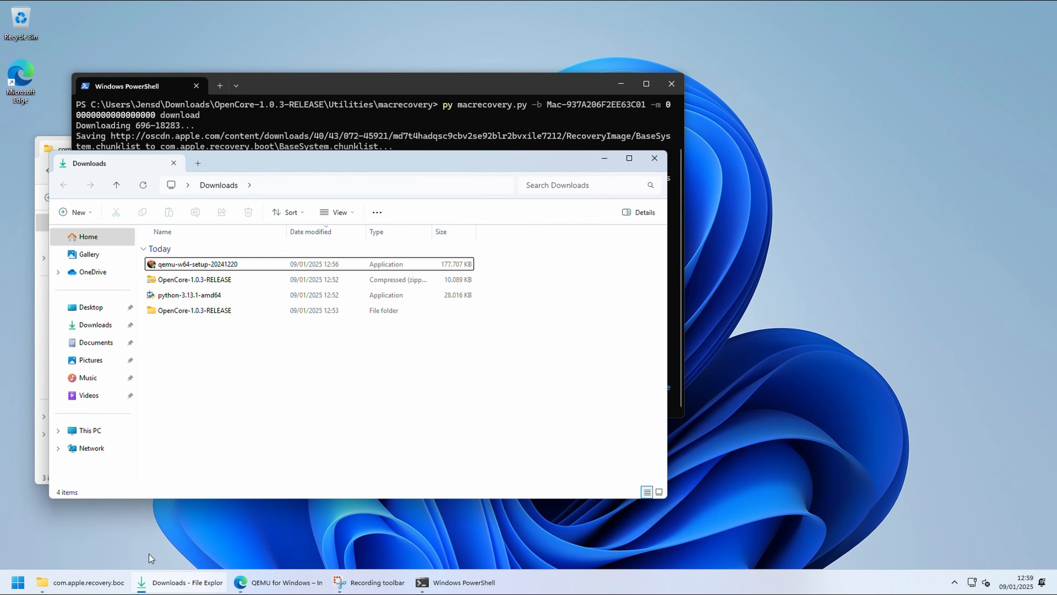
click(83, 582)
click(182, 281)
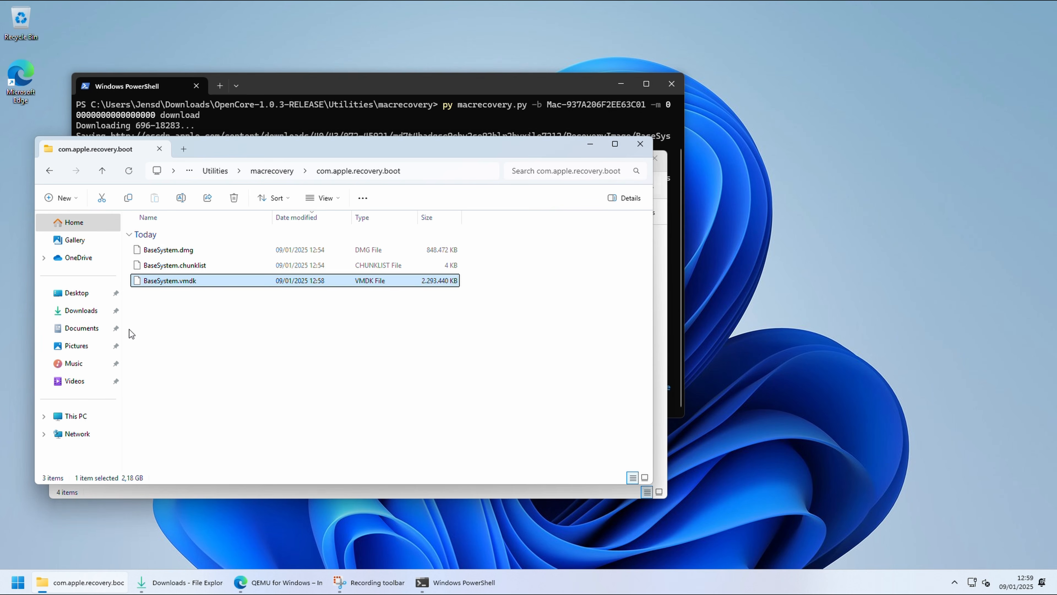
click(668, 86)
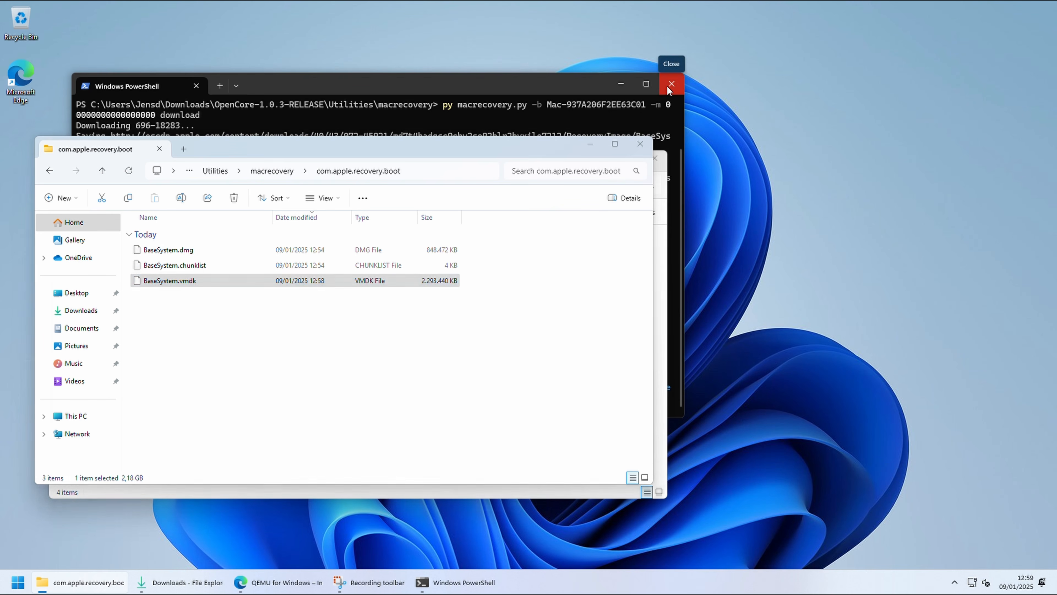
drag(179, 281, 20, 144)
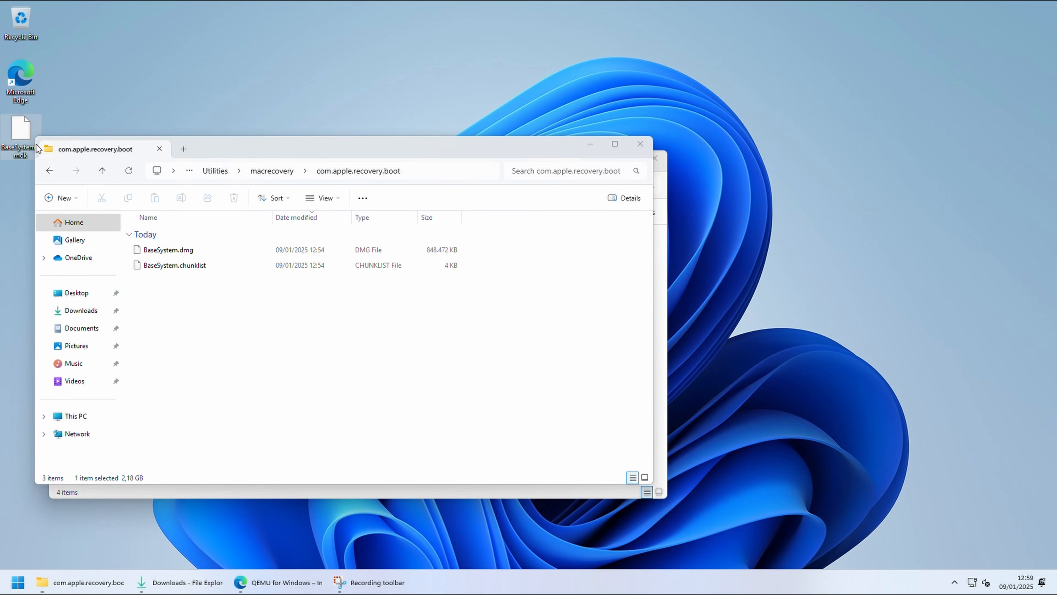
Step: Permanently delete everything in the Downloads folder and close both File Explorer windows
click(213, 171)
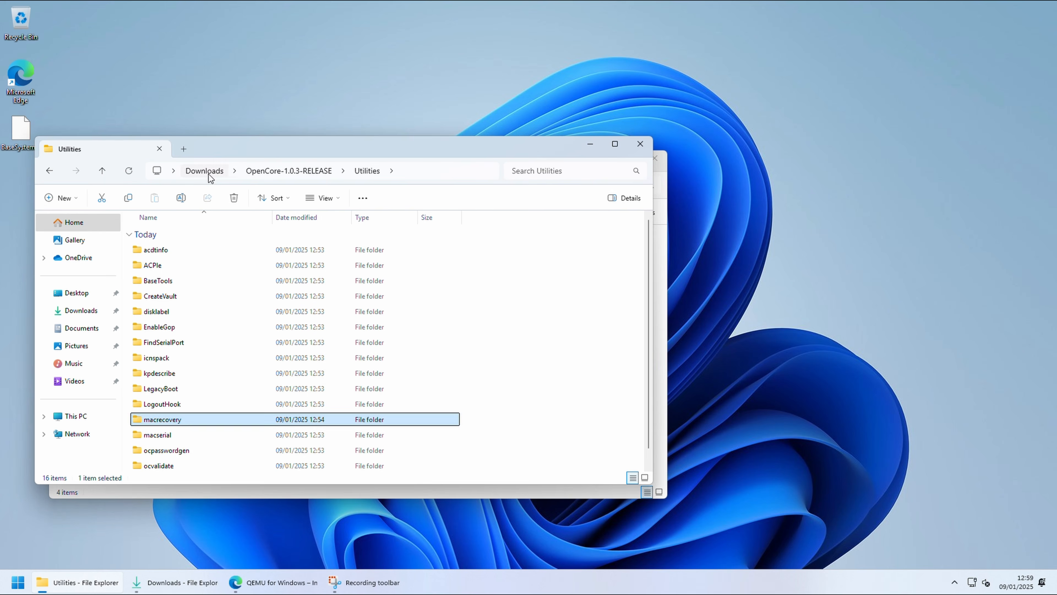
click(205, 172)
key(ctrl+a)
key(shift+Delete)
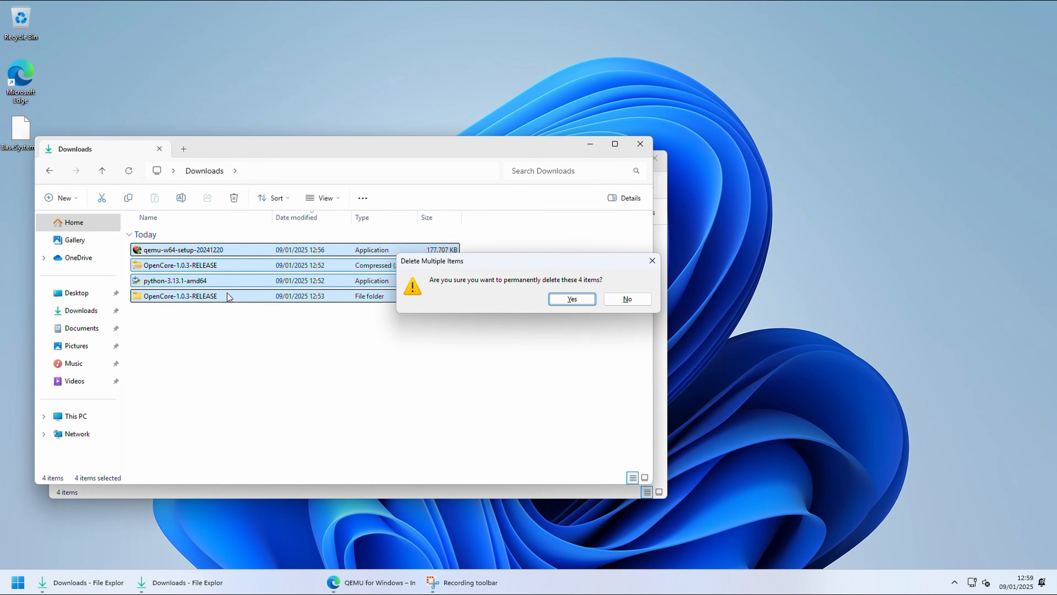
key(Return)
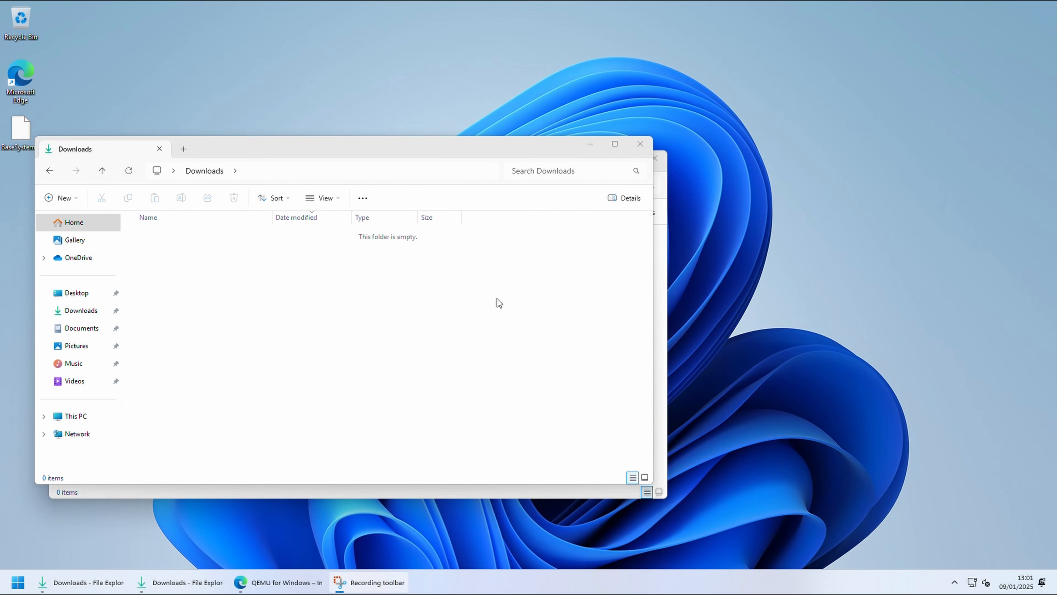
click(640, 144)
click(654, 158)
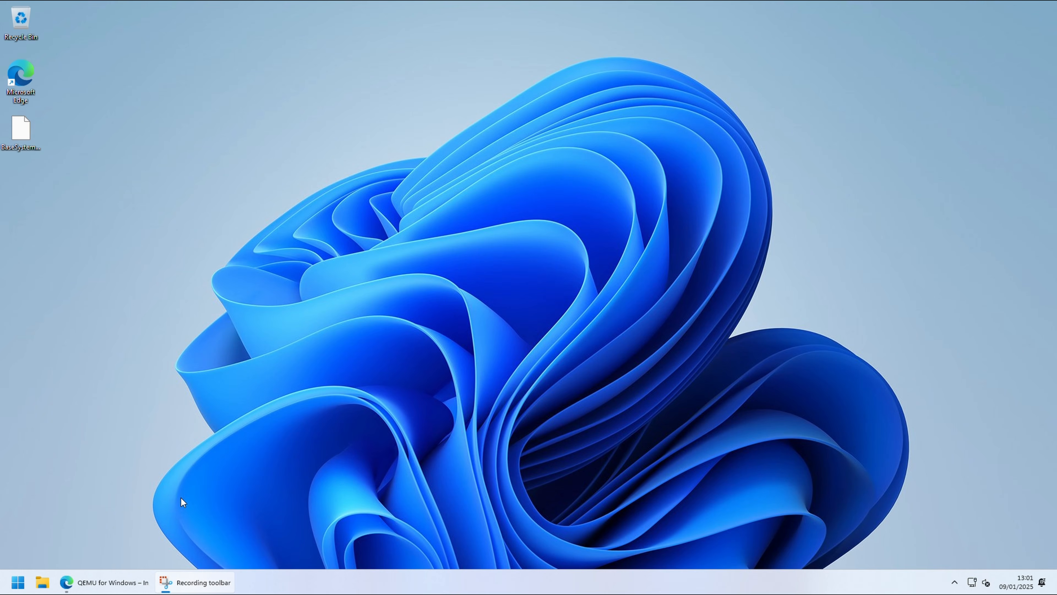
Step: Switch to Microsoft Edge and search the web for "vmware workstation pro"
click(137, 582)
click(338, 29)
text(v)
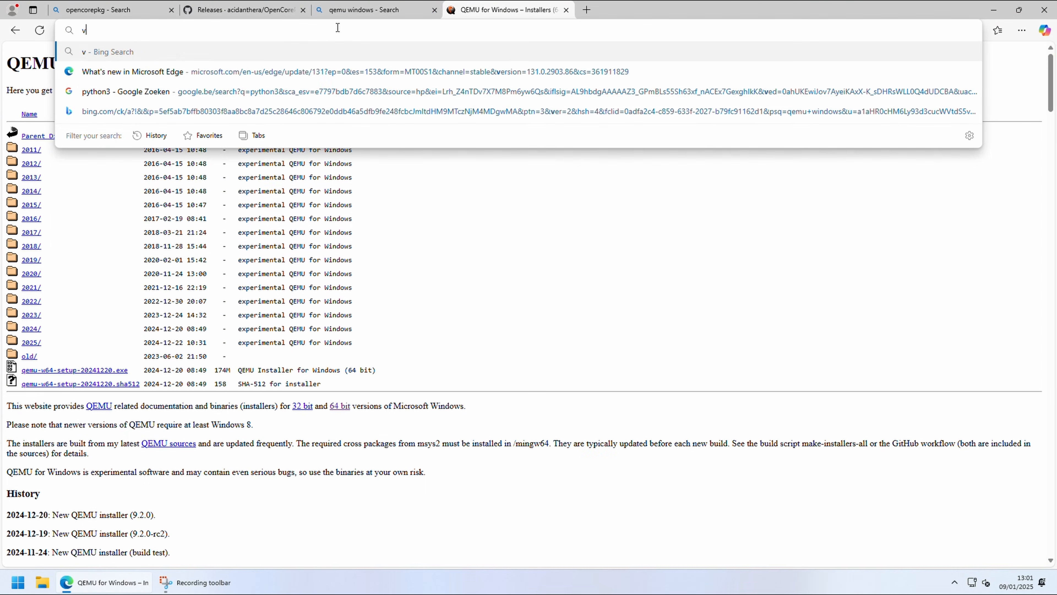
text(mware workstatio)
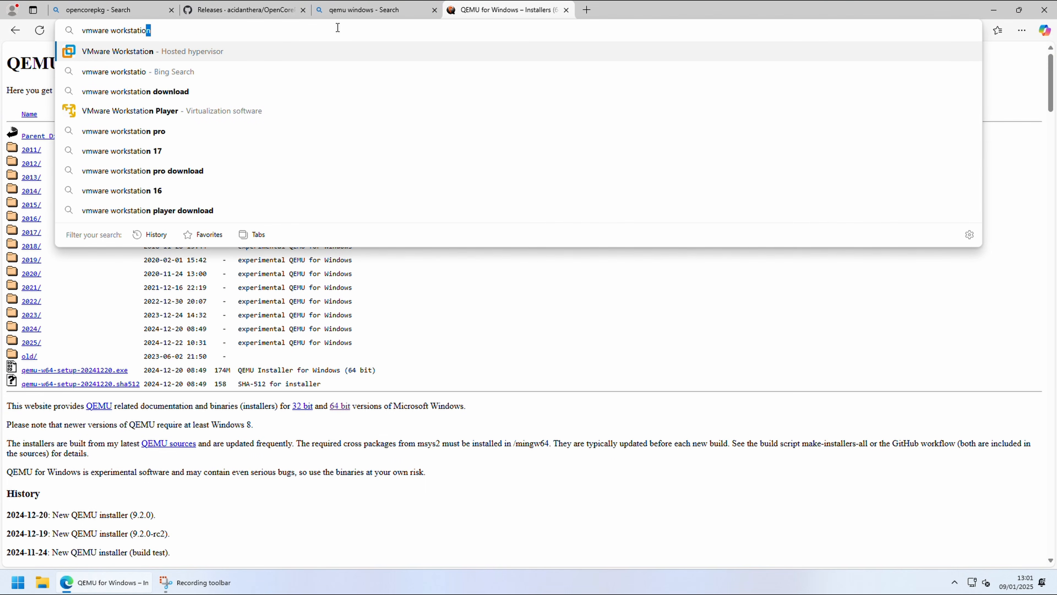
text(n pro)
key(Return)
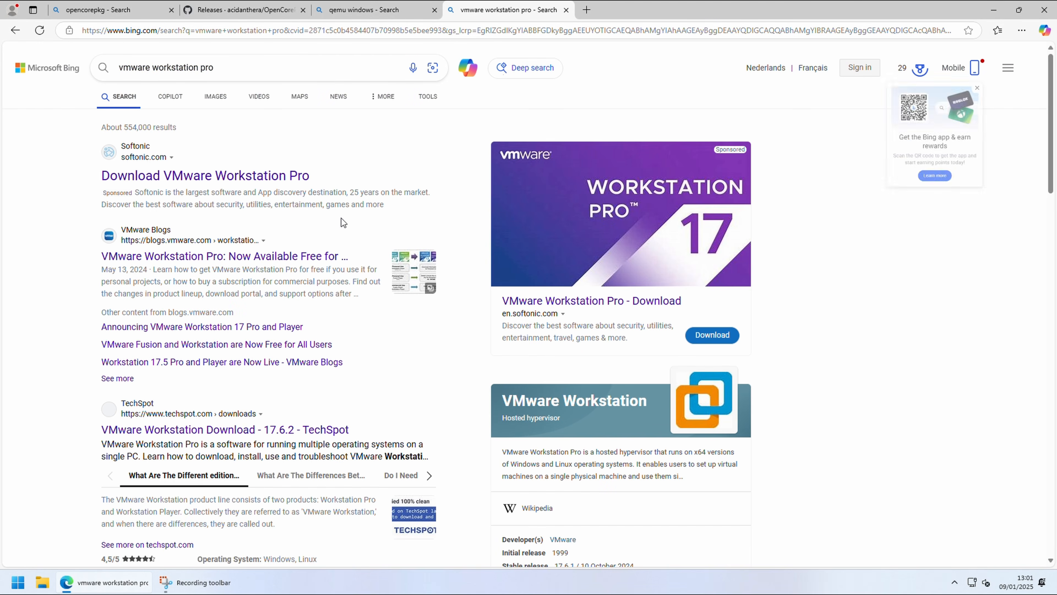
Step: Open the VMware Blogs article on the free Workstation Pro, accept the cookies and follow its VMware Workstation Pro Download link
click(331, 256)
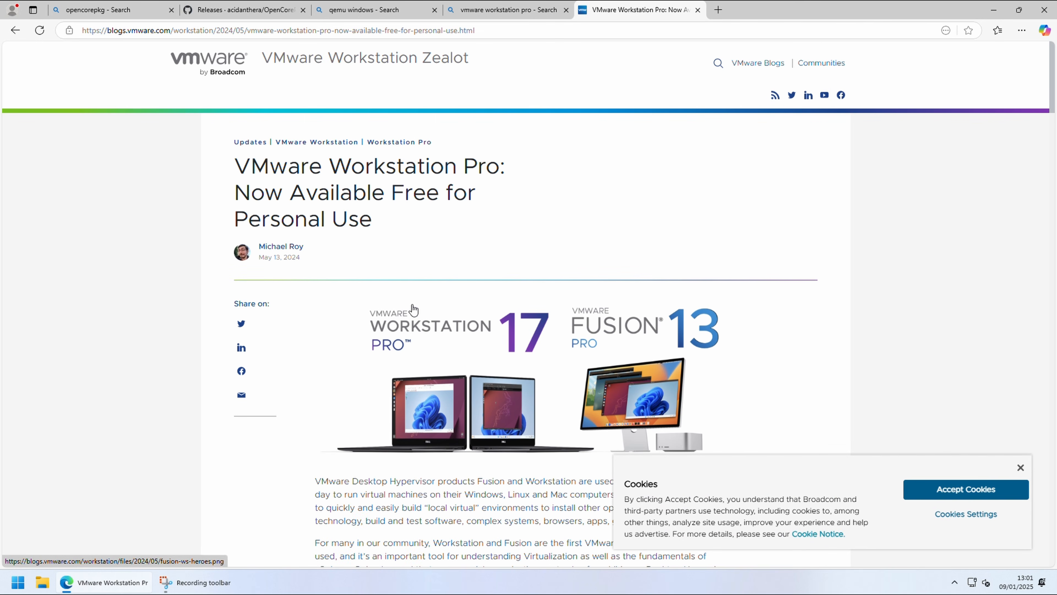
click(908, 489)
scroll(830, 439, down, 5)
scroll(825, 437, down, 13)
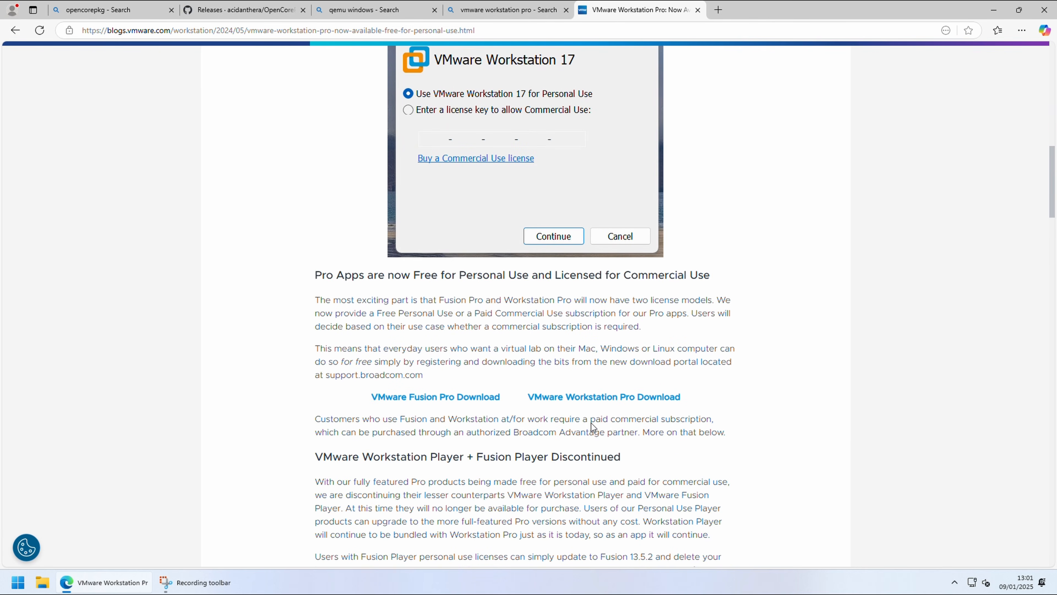
click(645, 401)
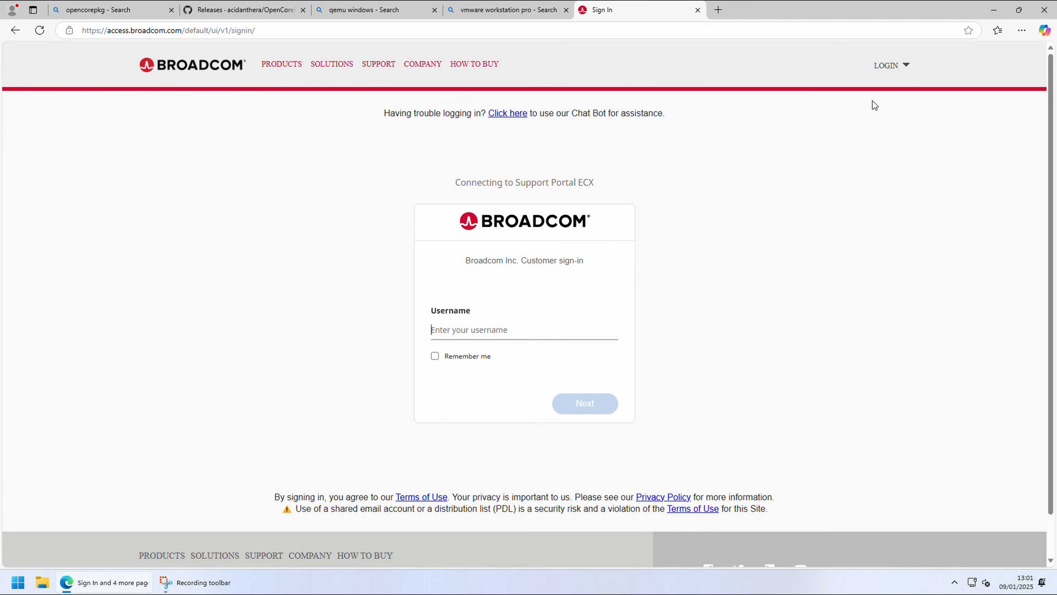
Step: Sign in to the Broadcom support portal, entering the account's e-mail address as the username
click(902, 65)
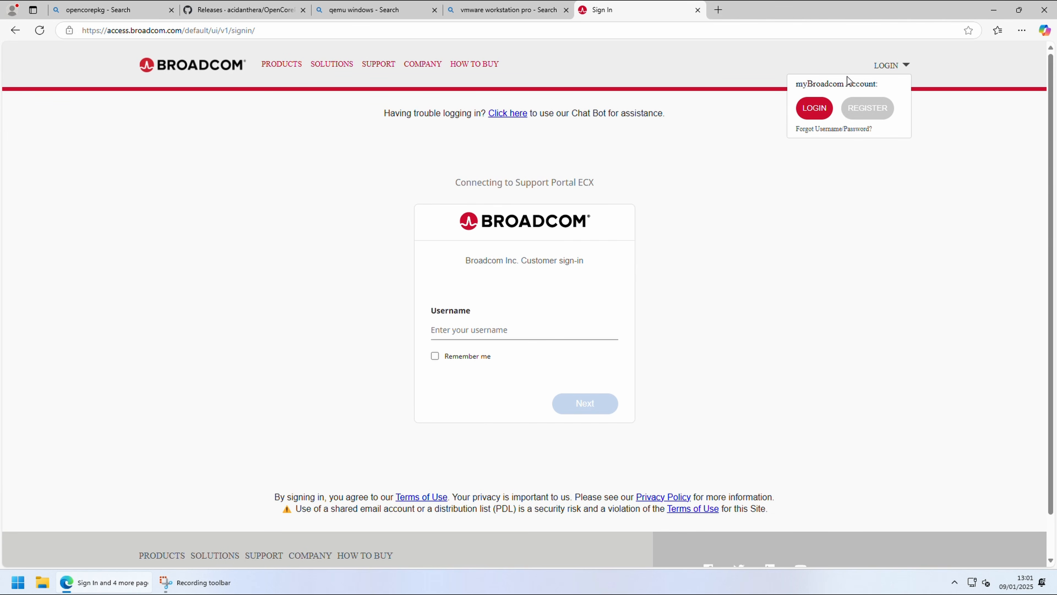
click(576, 327)
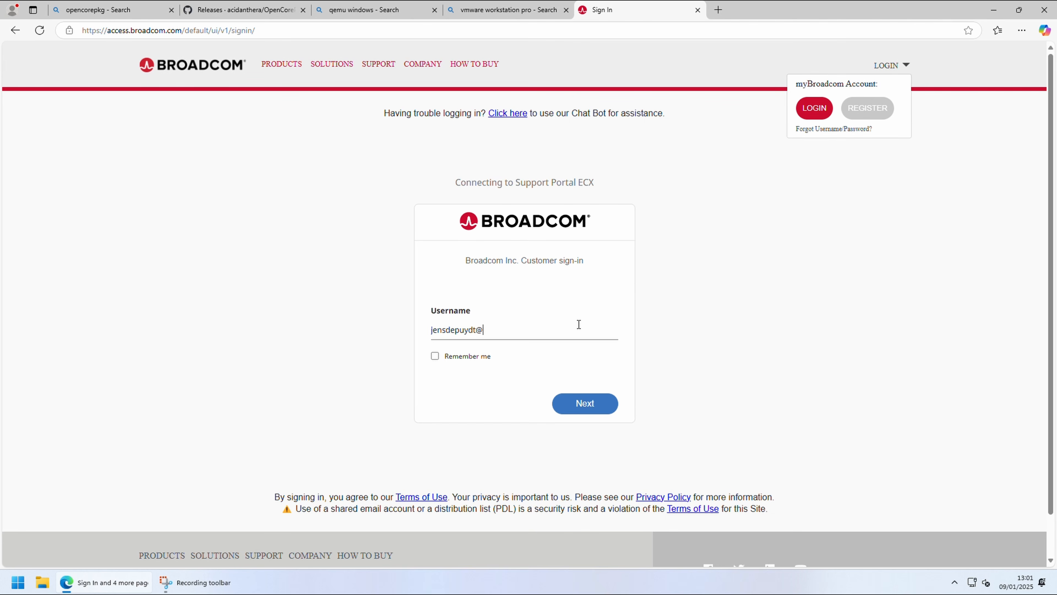
key(Return)
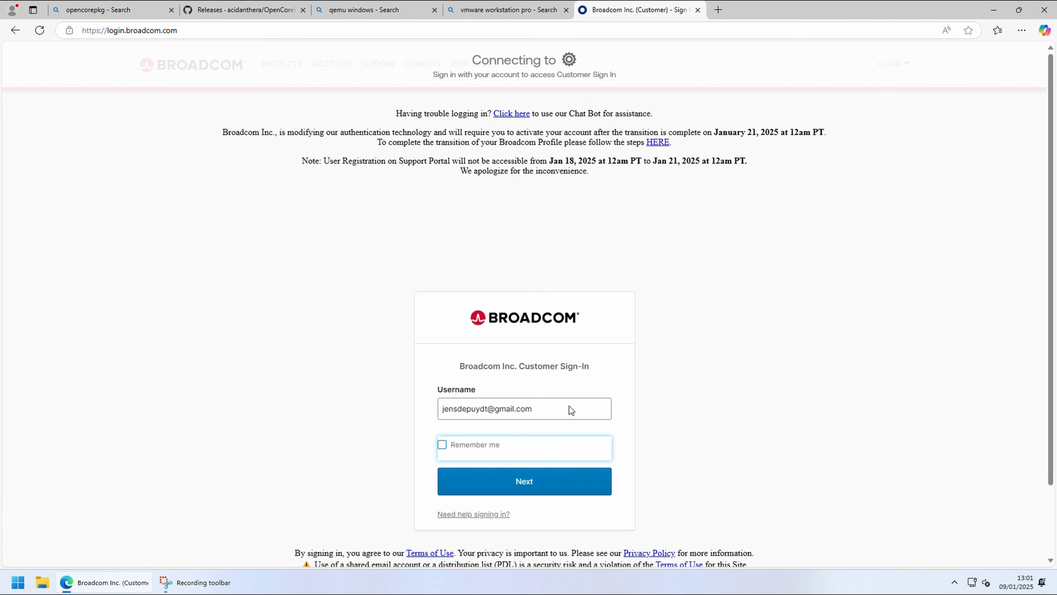
click(559, 486)
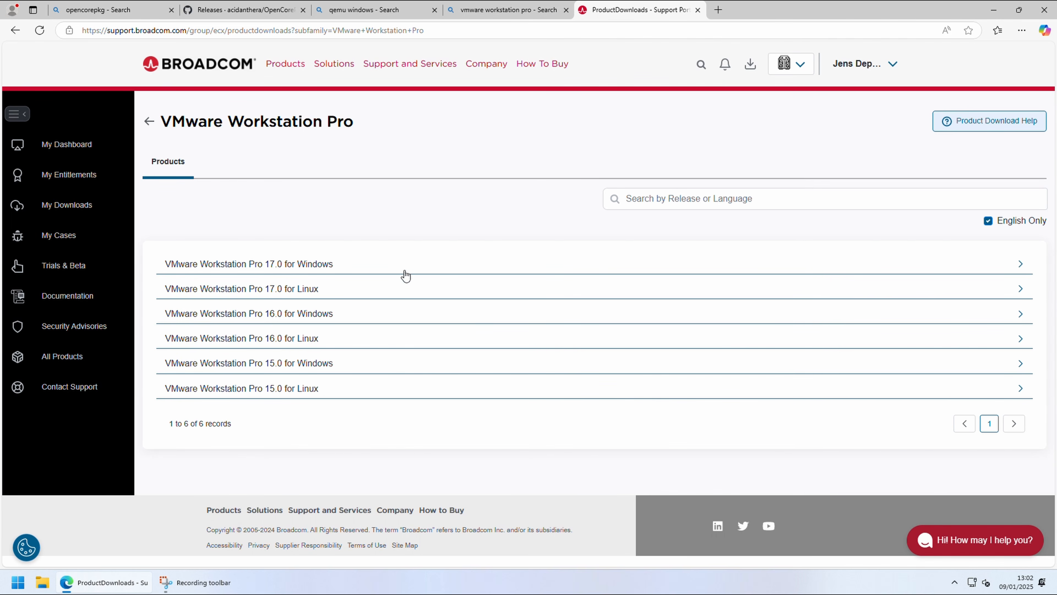
Step: Download release 17.6.2 of VMware Workstation Pro 17.0 for Windows
click(332, 265)
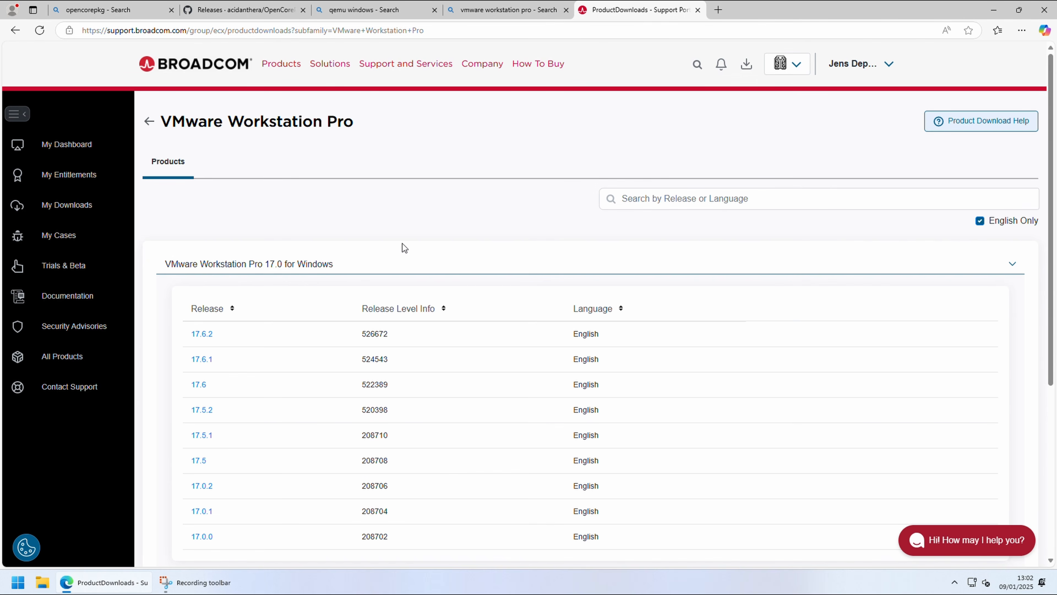
click(202, 334)
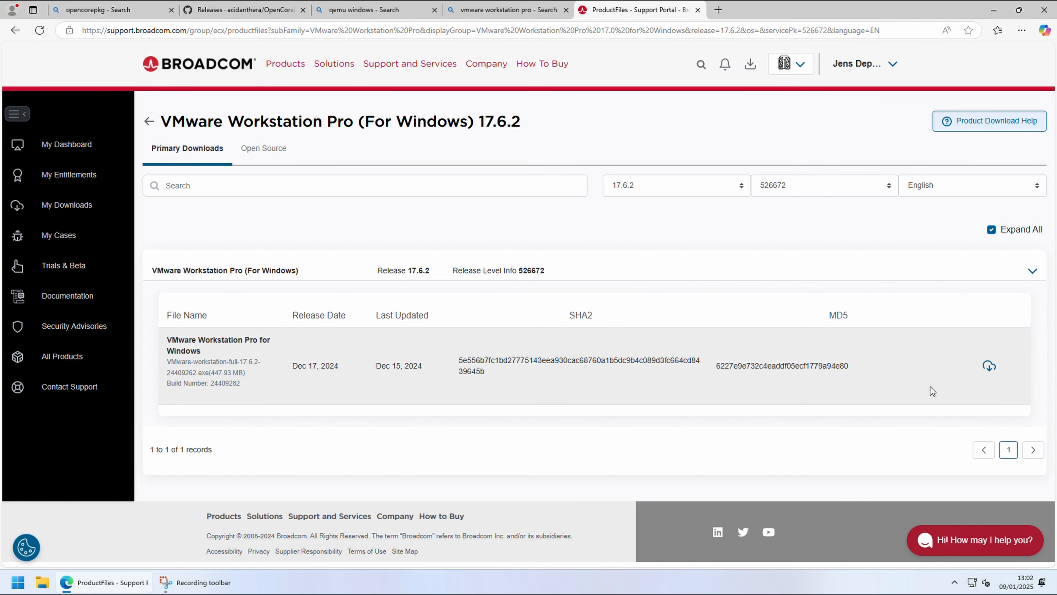
click(990, 366)
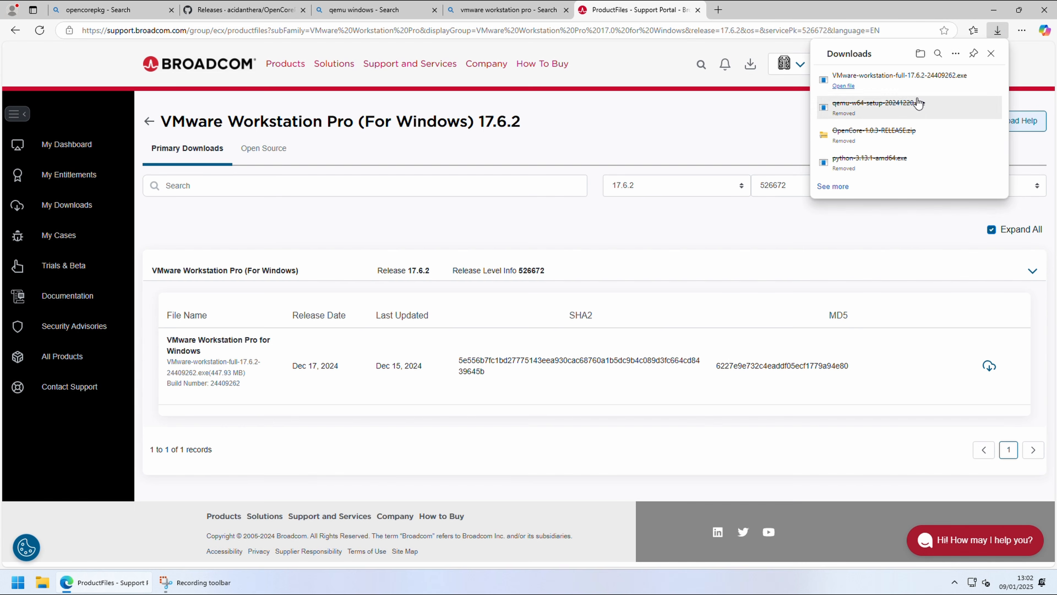
Step: Run VMware-workstation-full-17.6.2-24409262 from the Downloads folder, accept the license terms and keep the default setup options up to User Experience Settings
click(920, 55)
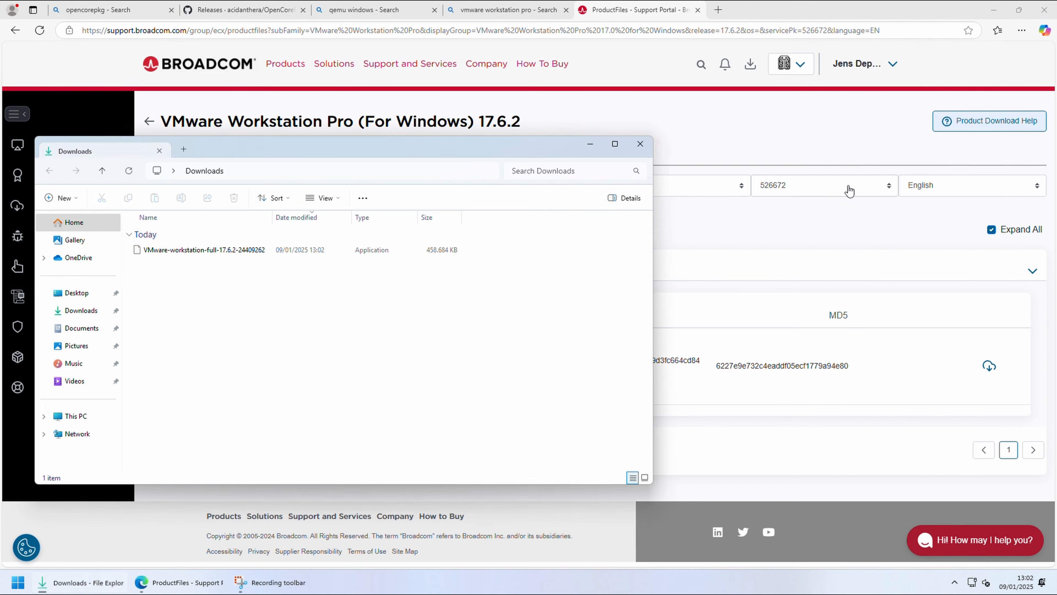
double_click(179, 251)
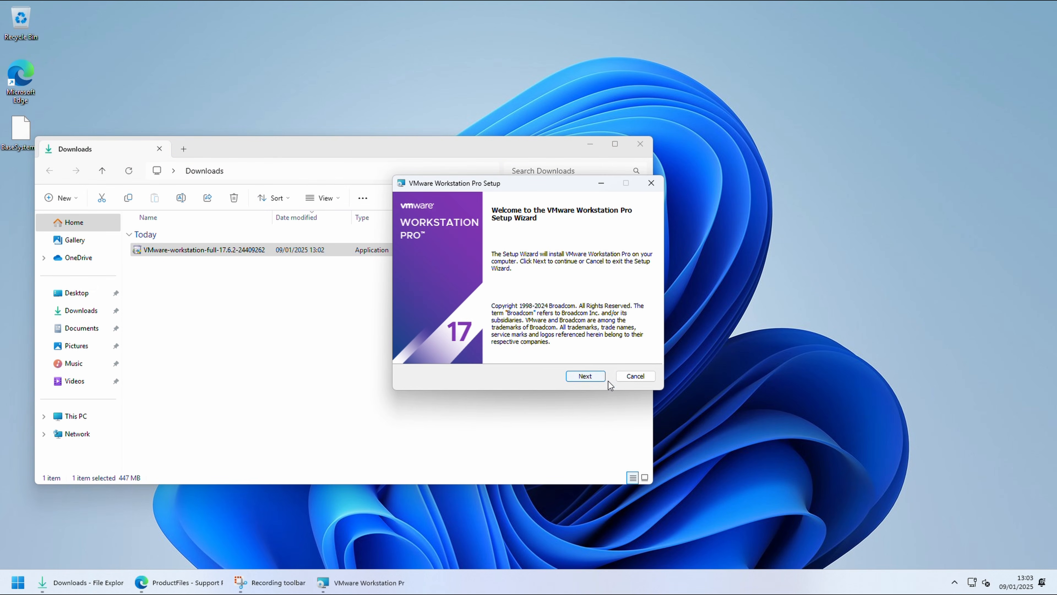
click(598, 378)
click(480, 350)
click(604, 381)
click(604, 379)
click(595, 376)
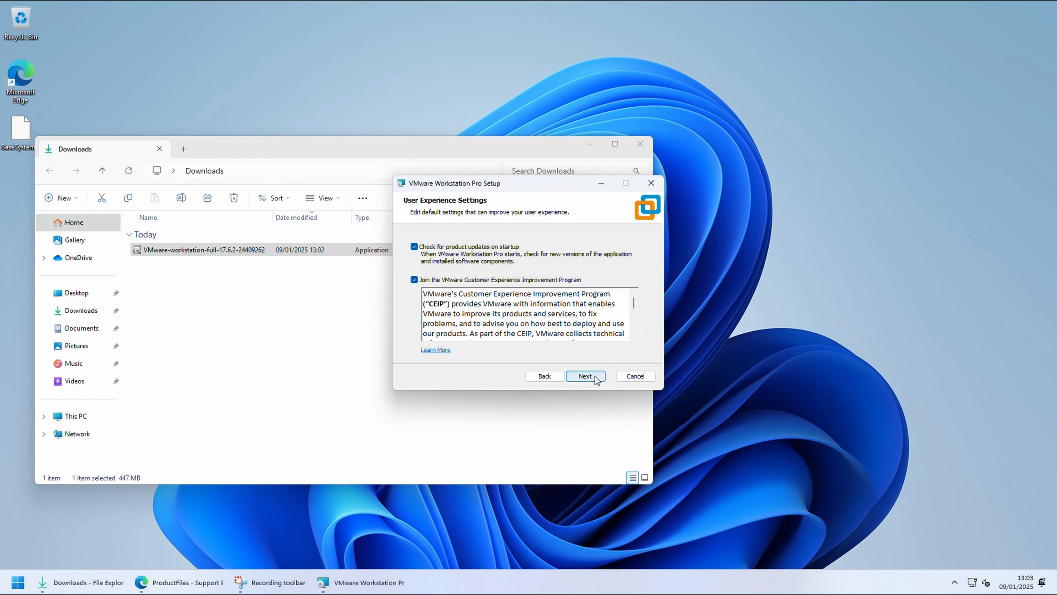
Step: Turn off startup update checks and the Customer Experience Improvement Program, install VMware Workstation Pro, and close the setup wizard and Downloads window
click(473, 249)
click(466, 279)
click(603, 378)
click(602, 378)
click(603, 378)
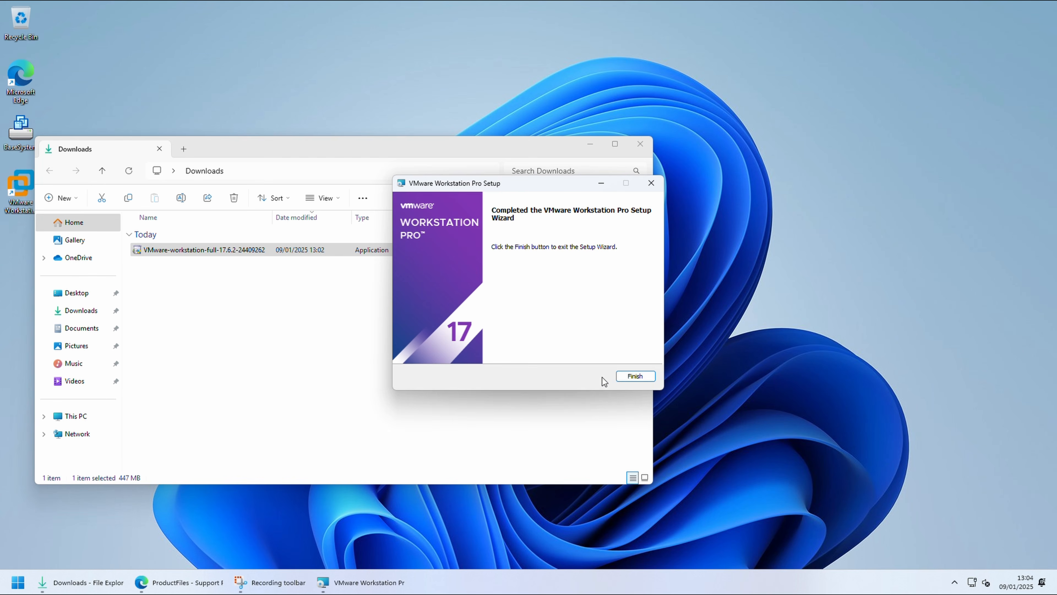
click(619, 377)
click(640, 150)
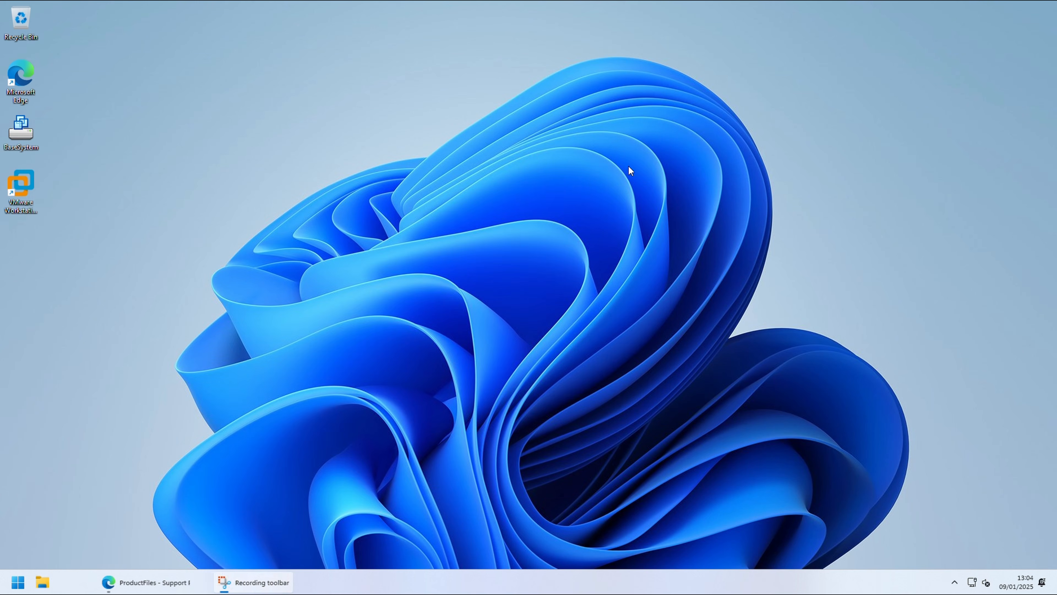
Step: Search the web for "vmware auto unlocker" and download Unlocker-v2.0.1-x64.zip from the auto-unlocker repository's latest GitHub release
click(69, 582)
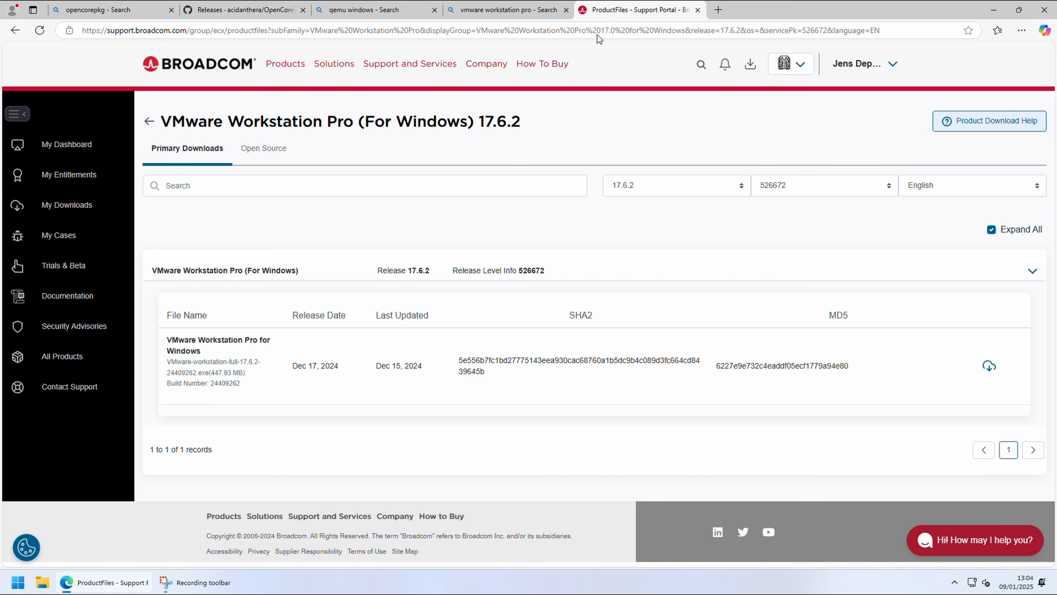
click(719, 11)
text(vmware auto unlo)
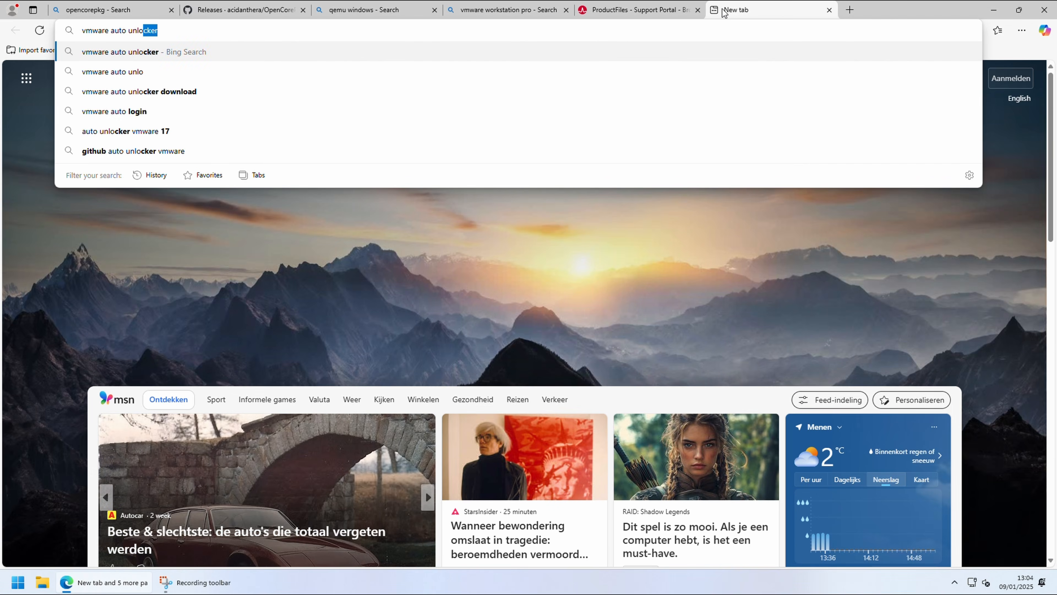
key(Return)
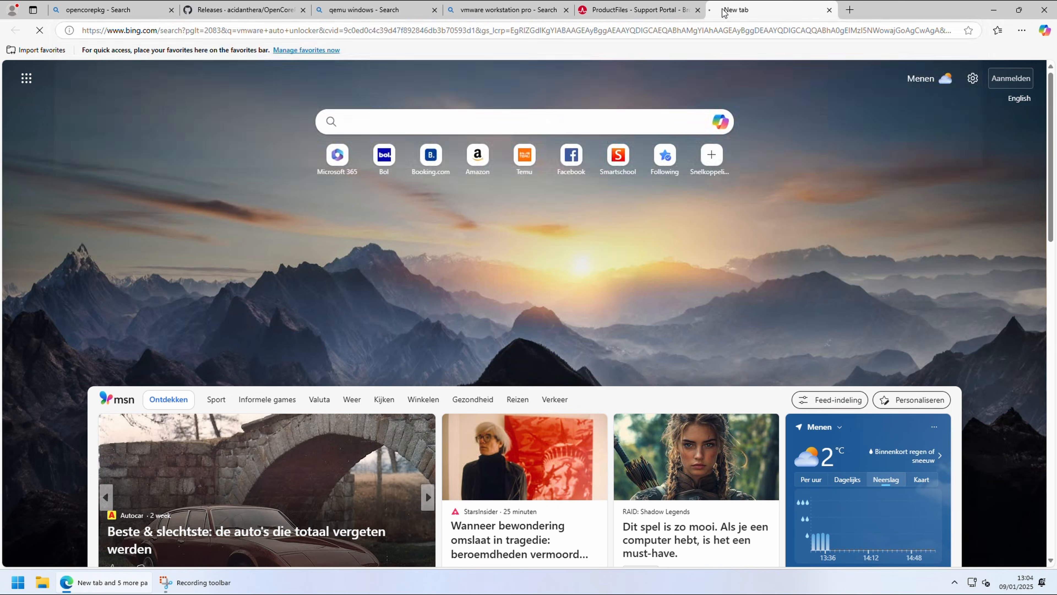
click(155, 187)
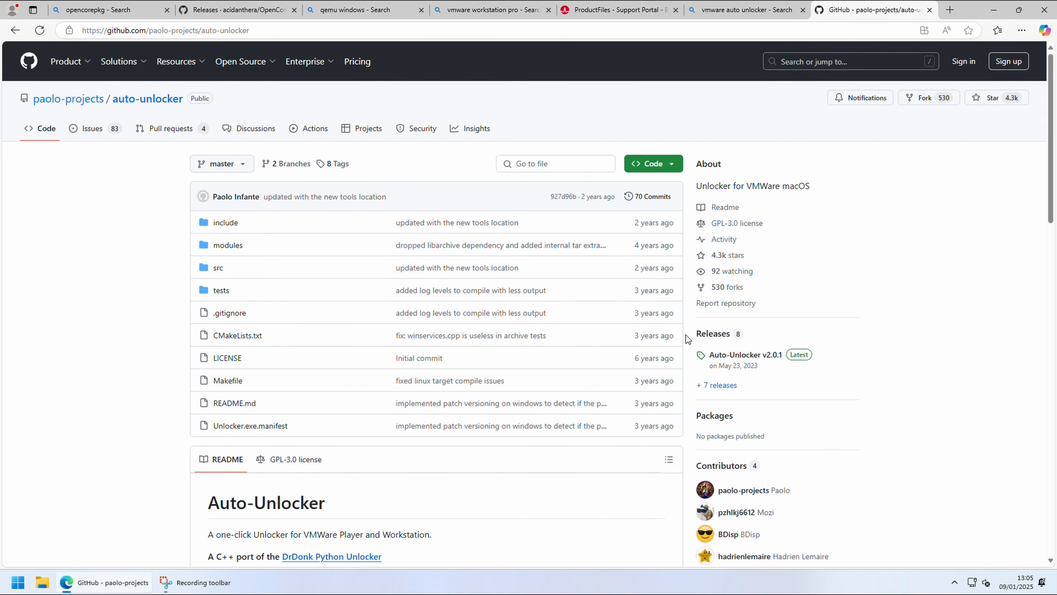
click(753, 366)
click(293, 452)
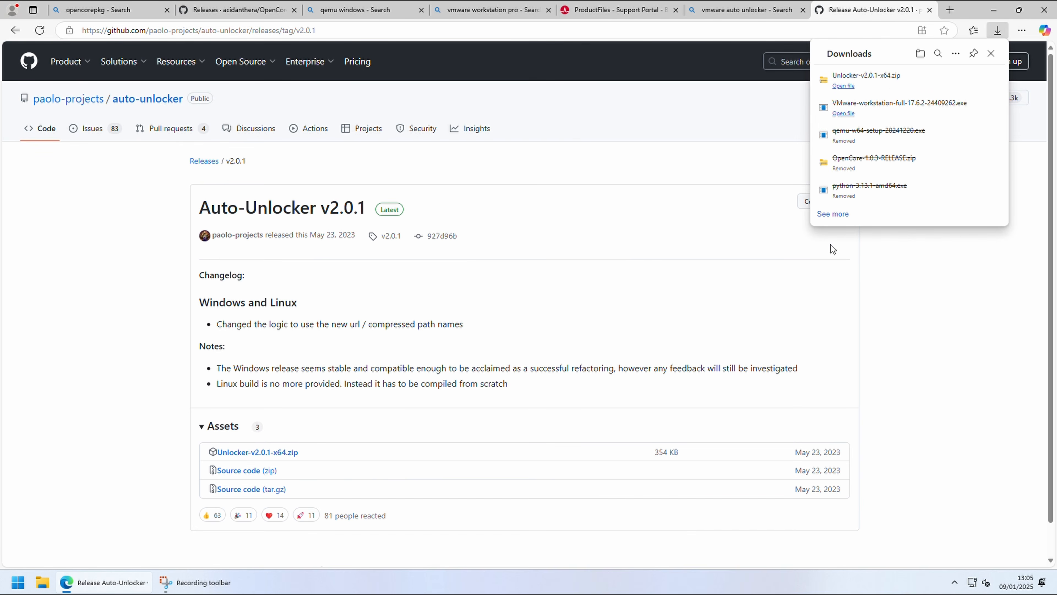
Step: Extract the Unlocker-v2.0.1-x64 archive into its own folder inside Downloads
click(920, 54)
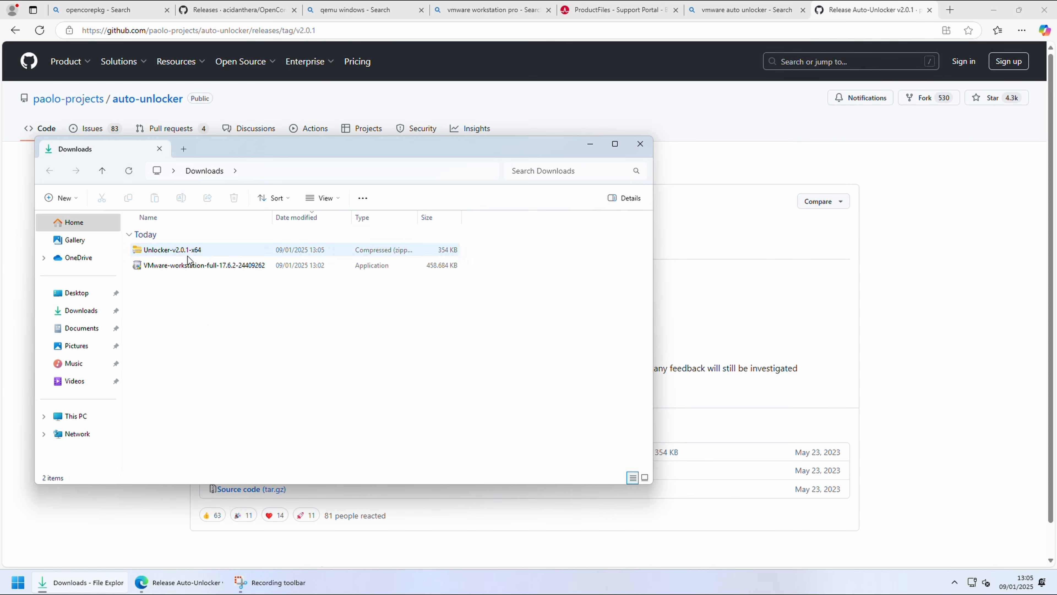
right_click(188, 259)
click(187, 250)
right_click(186, 250)
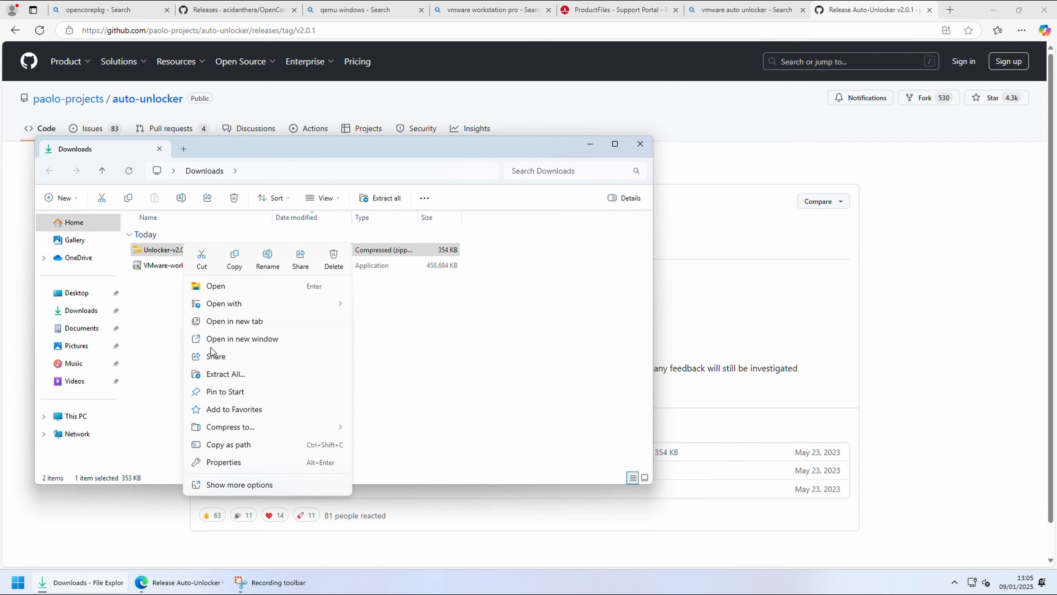
click(225, 373)
click(636, 398)
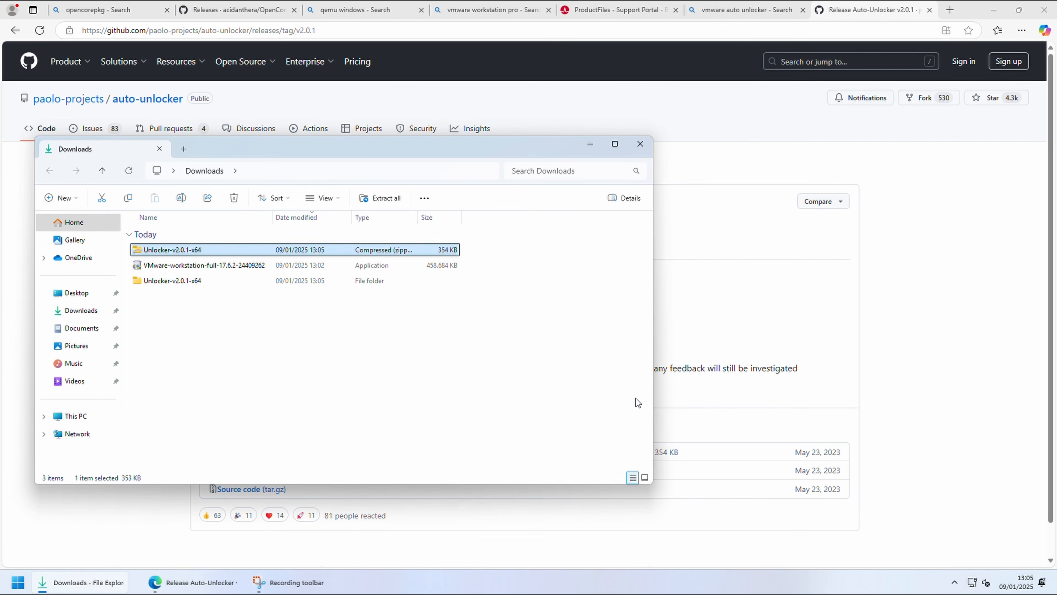
Step: Run Unlocker from the extracted folder, patch the VMware installation with tools download enabled, and clear the unlocker, folder and browser windows away
double_click(186, 281)
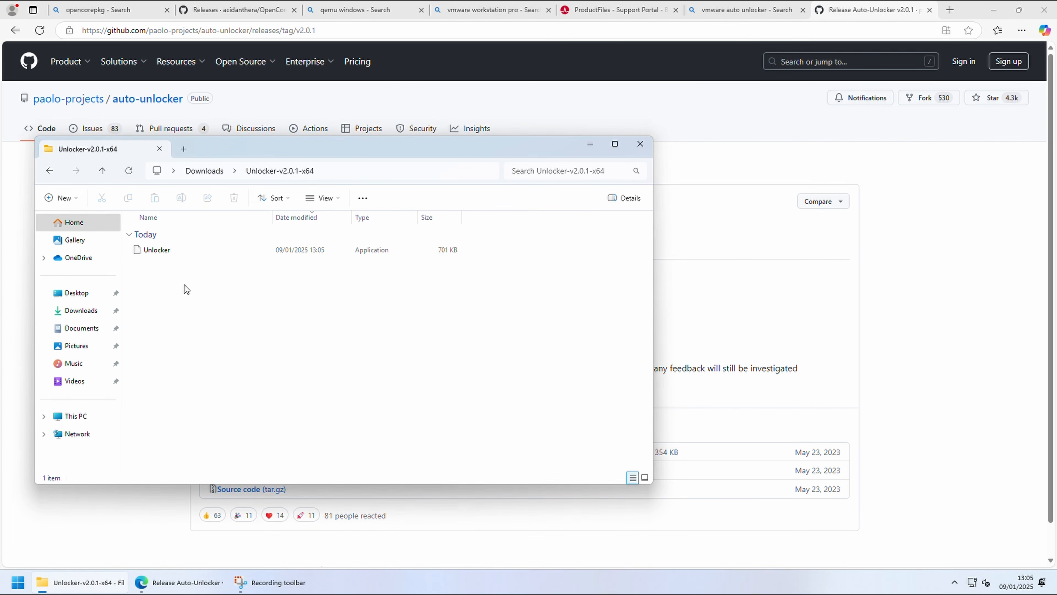
double_click(161, 249)
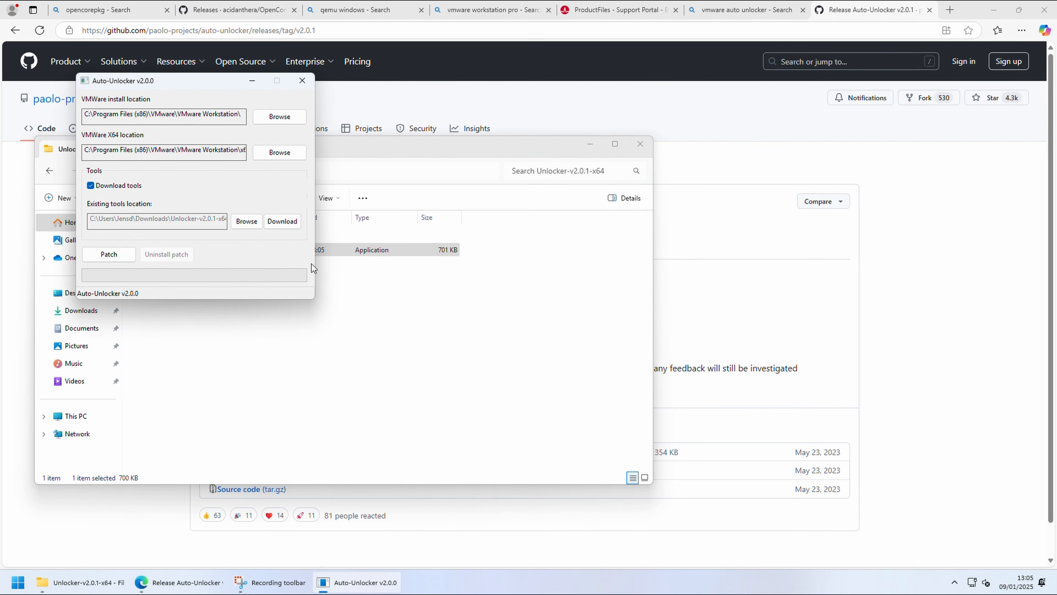
click(123, 255)
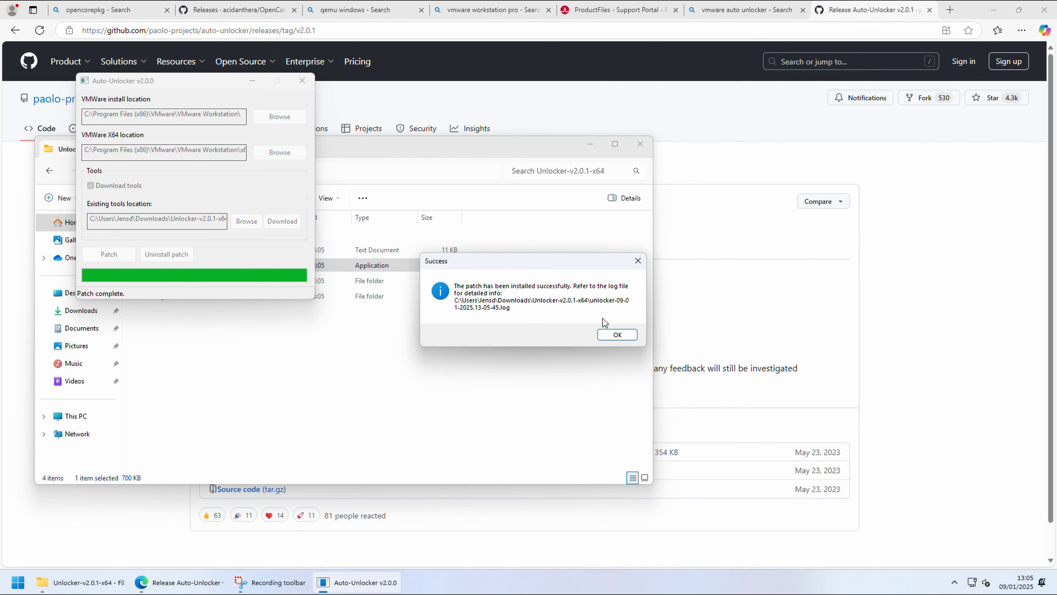
click(617, 335)
click(302, 81)
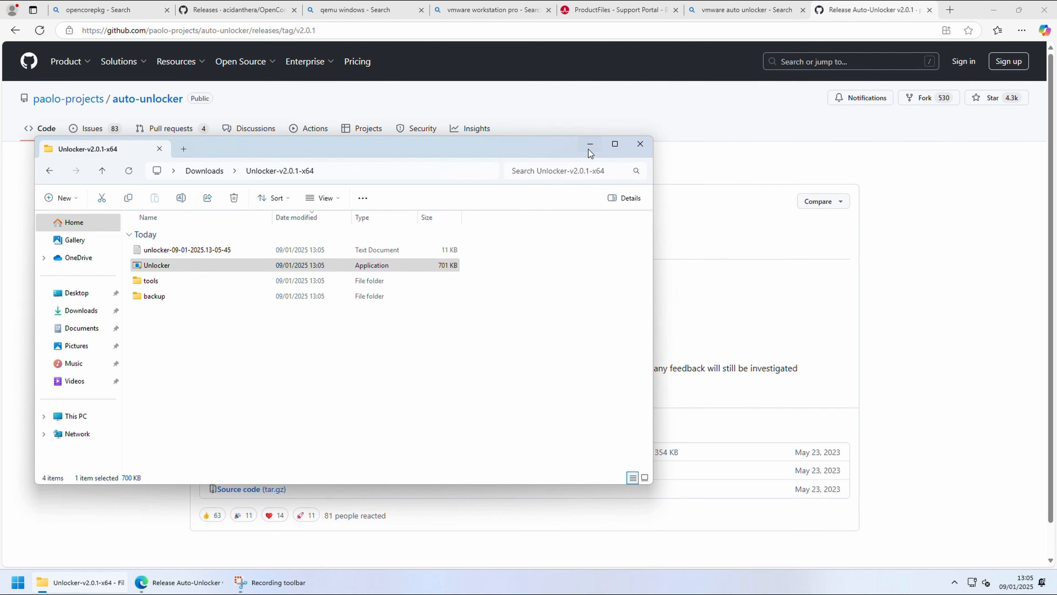
click(590, 144)
click(1052, 14)
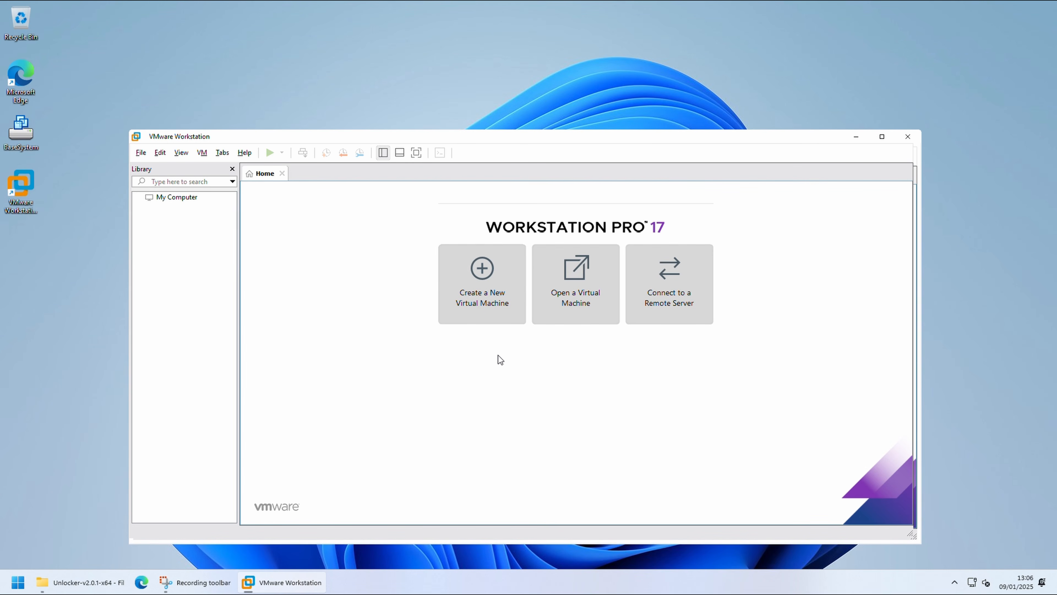
Step: In VMware Workstation, start a typical new virtual machine with the operating system installed later, choosing Apple macOS, version macOS 15, as guest
click(483, 312)
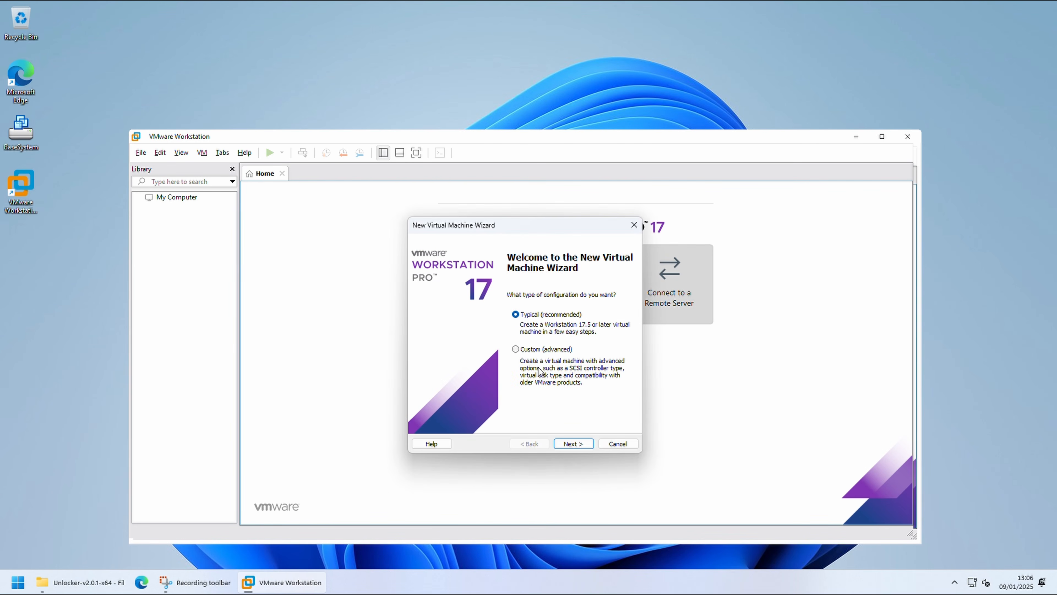
click(573, 444)
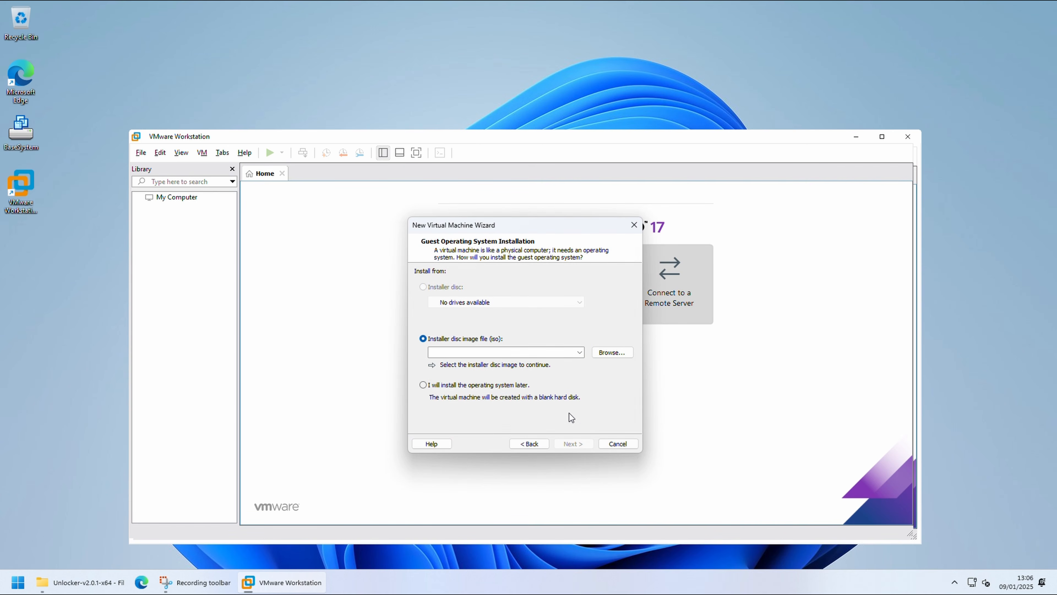
click(527, 389)
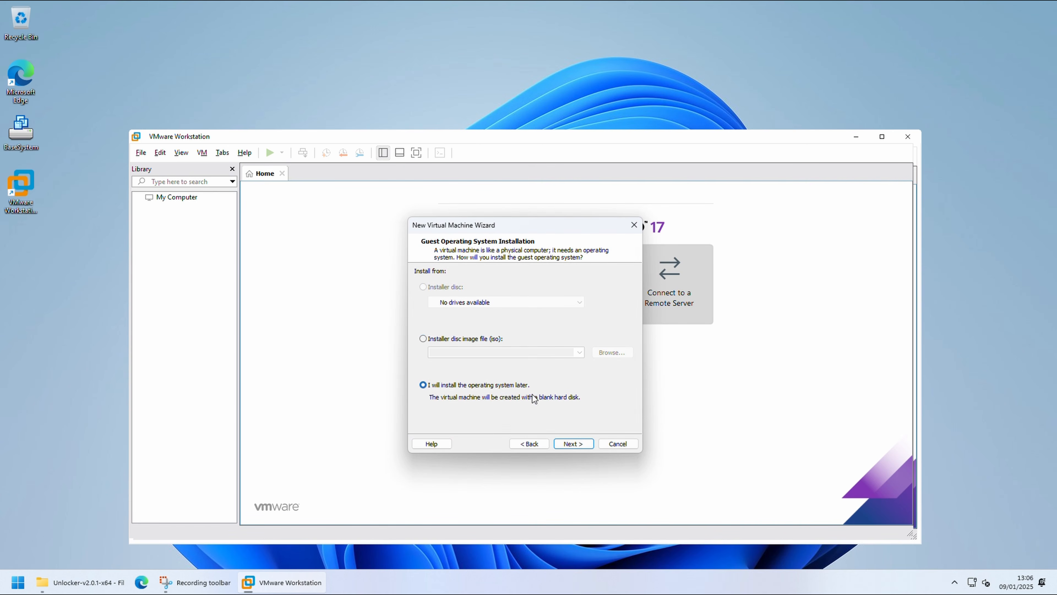
click(591, 444)
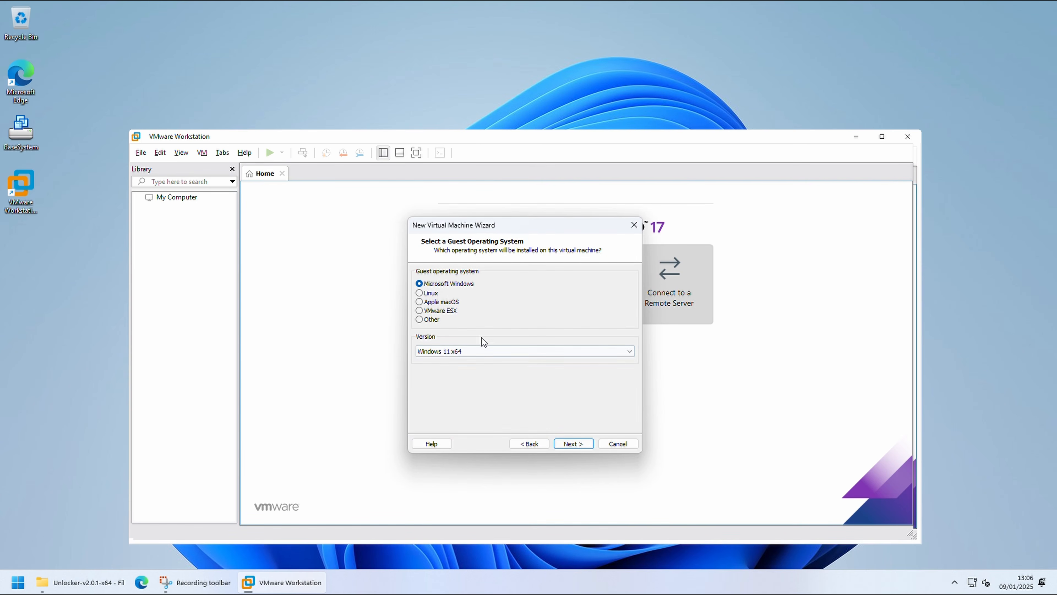
click(433, 302)
click(500, 351)
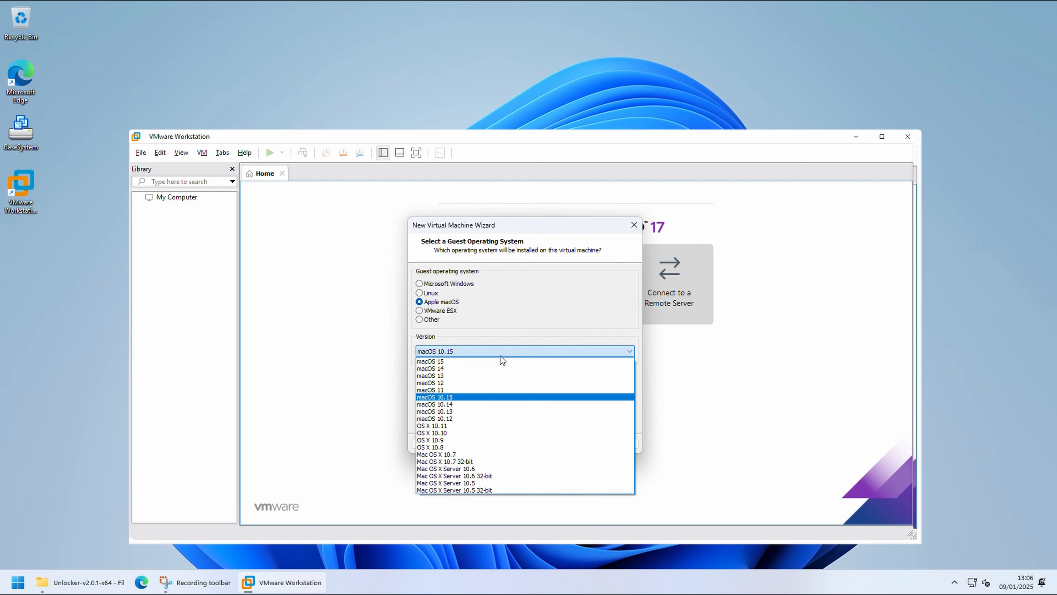
click(473, 360)
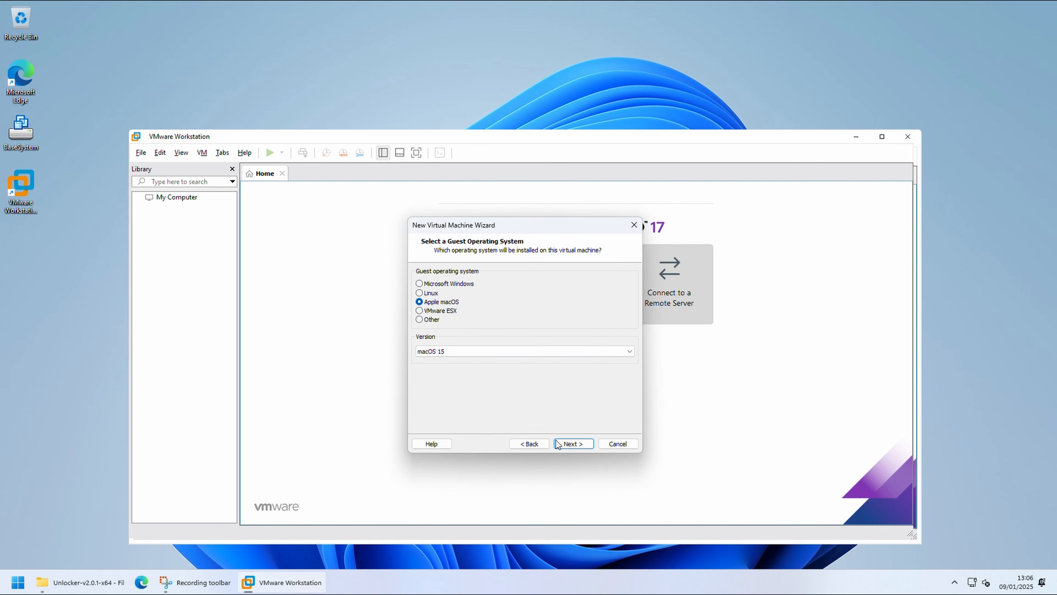
click(564, 443)
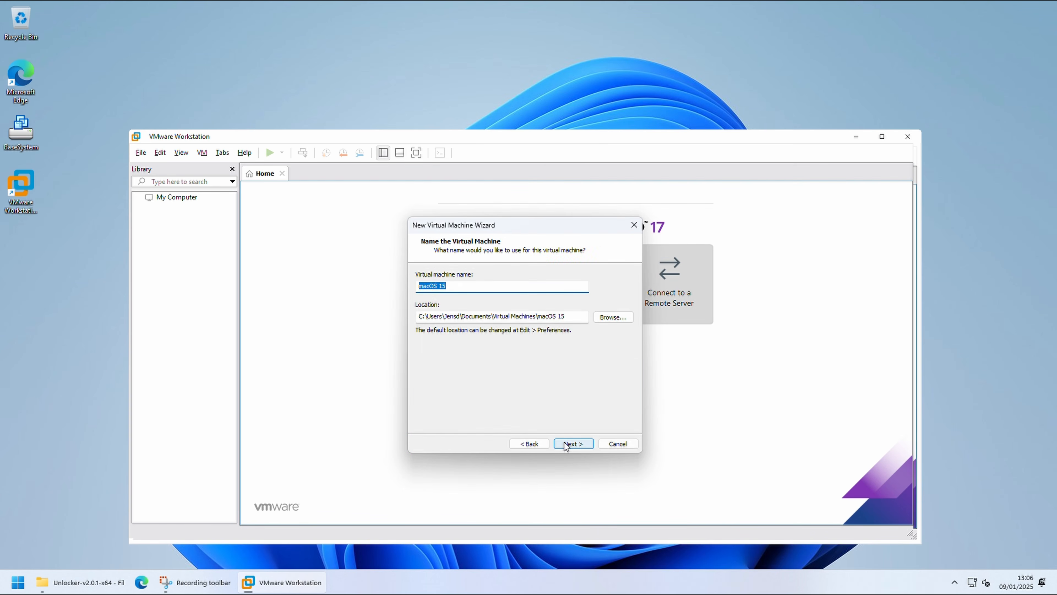
Step: Keep the name macOS 15, the default location and an 80 GB disk split into multiple files, and create the virtual machine
click(590, 442)
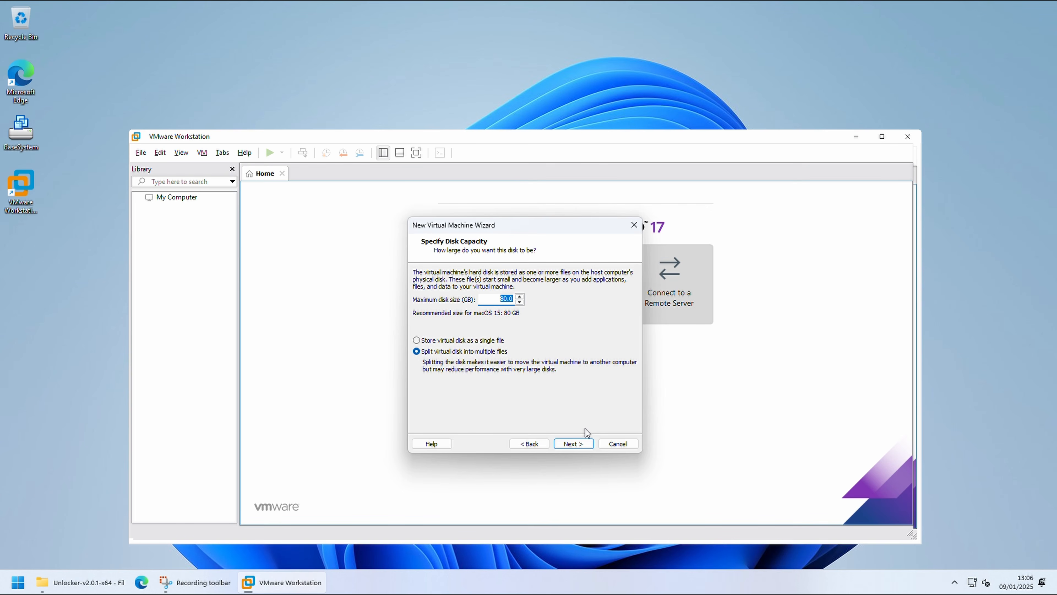
click(589, 447)
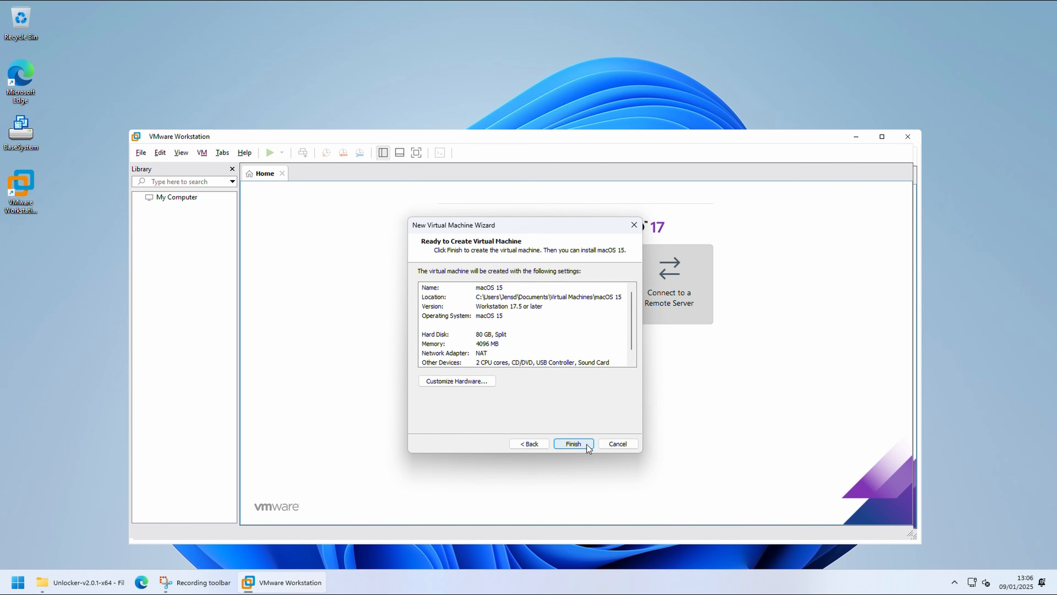
click(587, 444)
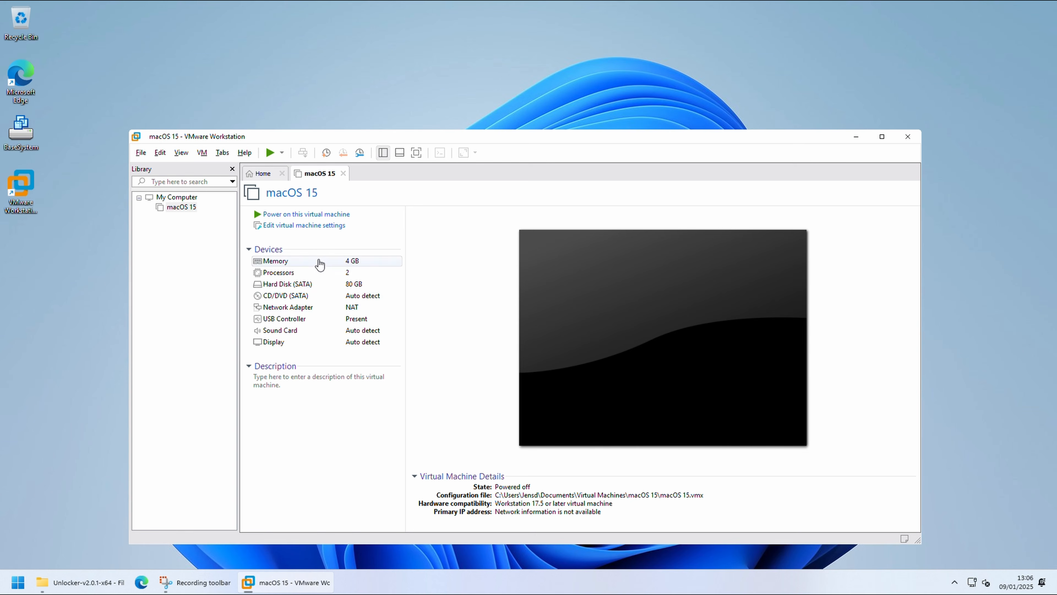
Step: Set the macOS 15 virtual machine's memory to 16384 MB and its processor to 4 cores
click(314, 227)
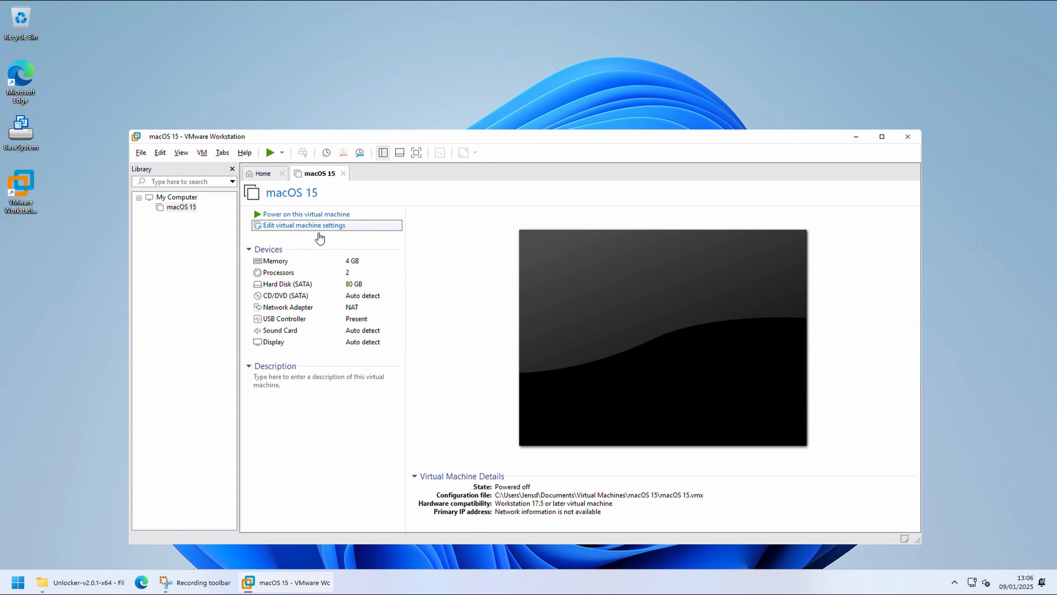
drag(545, 276, 543, 260)
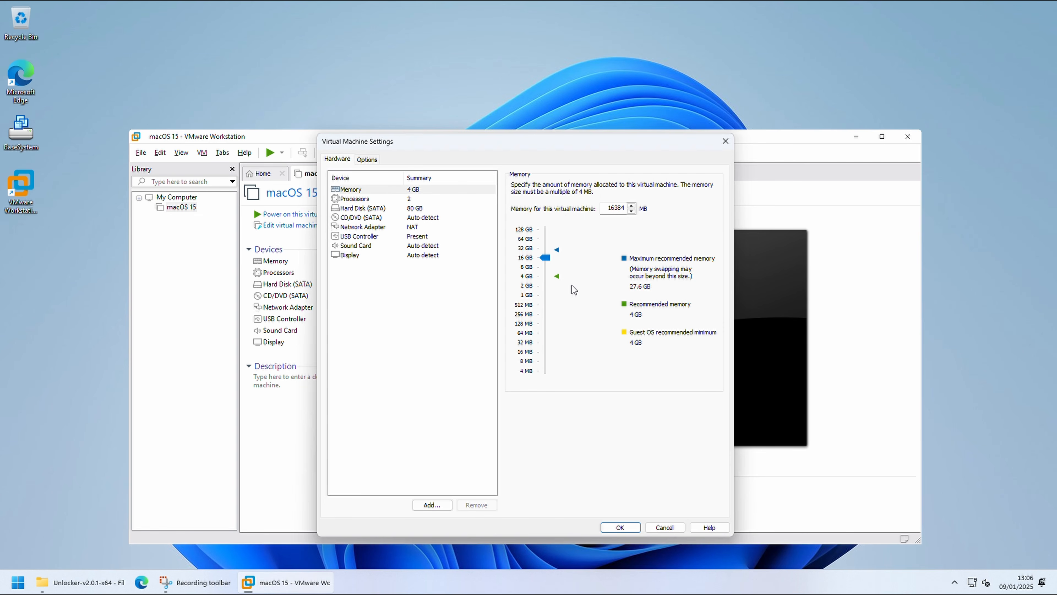
click(432, 200)
click(638, 200)
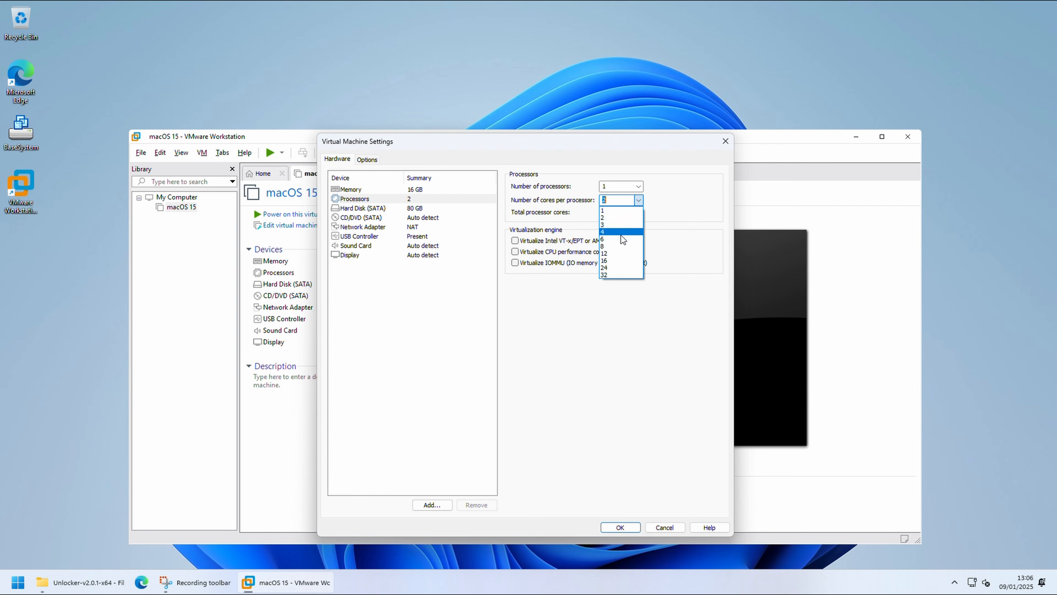
click(630, 232)
click(462, 287)
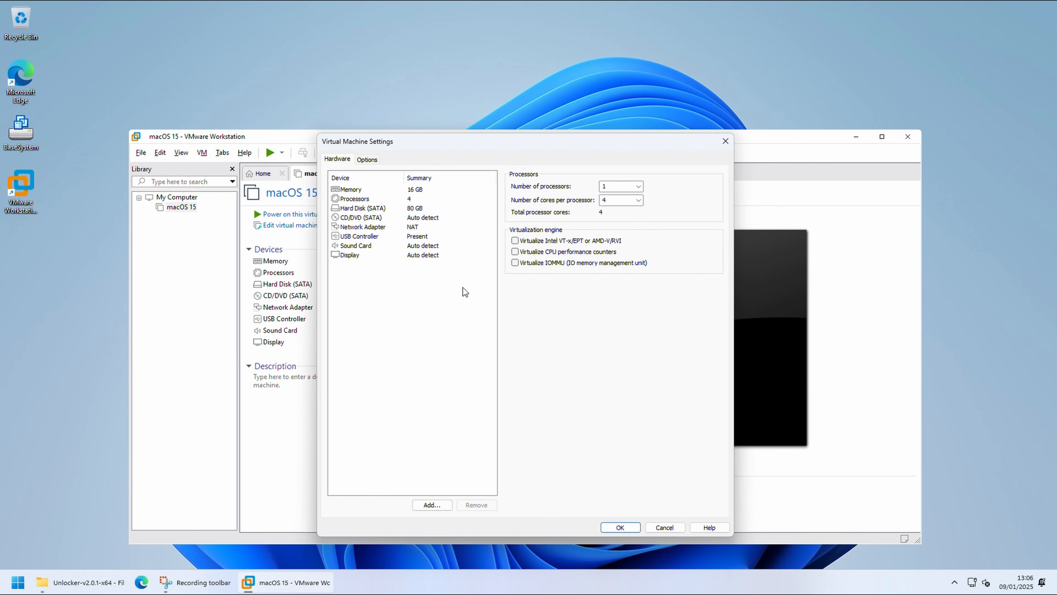
Step: Add the existing BaseSystem.vmdk from the Desktop to the virtual machine as a SATA hard disk, keeping its existing format
click(431, 504)
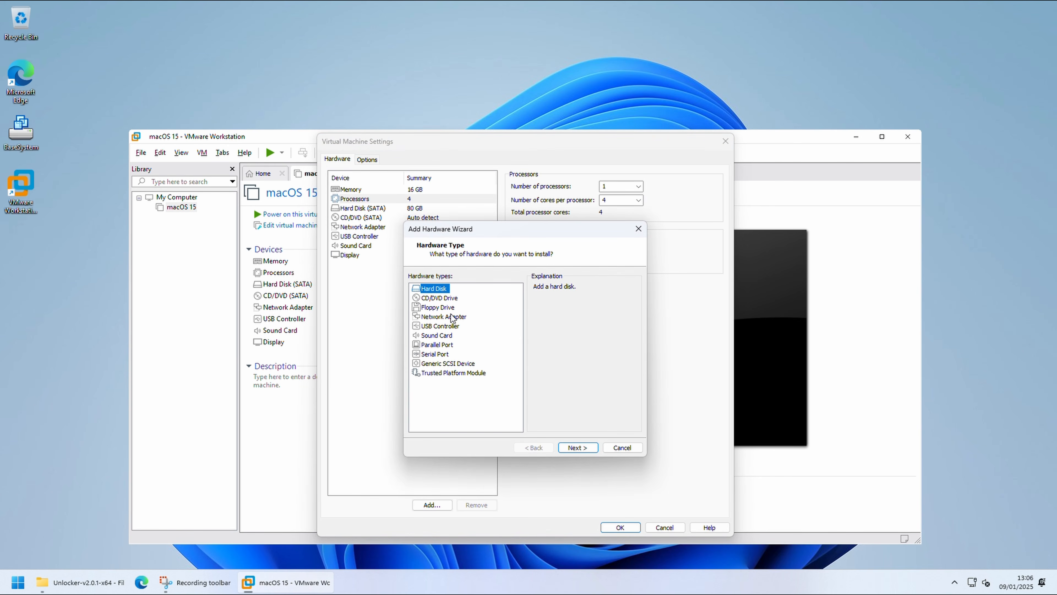
click(577, 448)
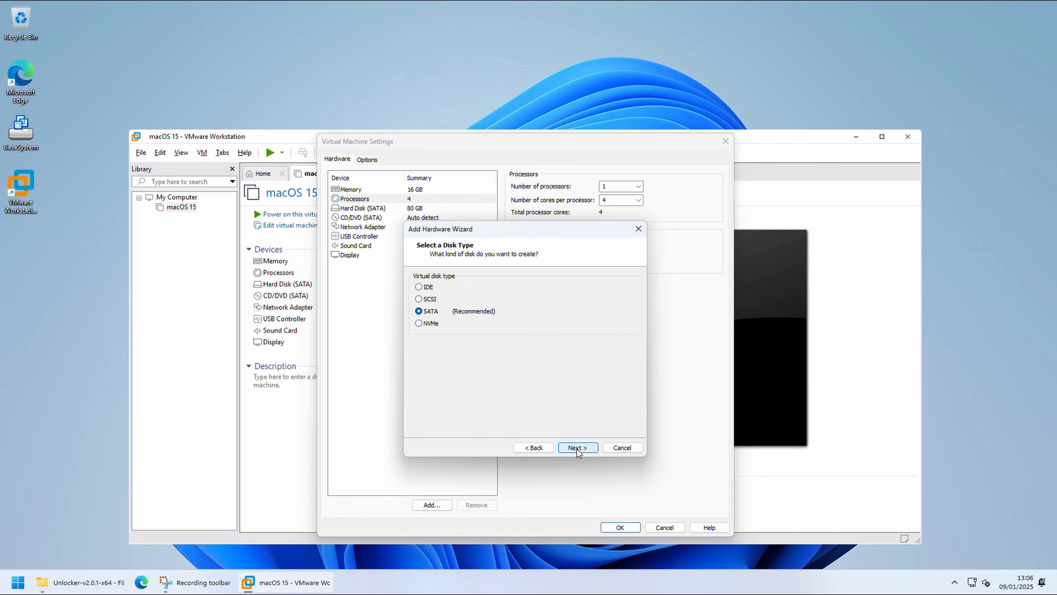
click(578, 449)
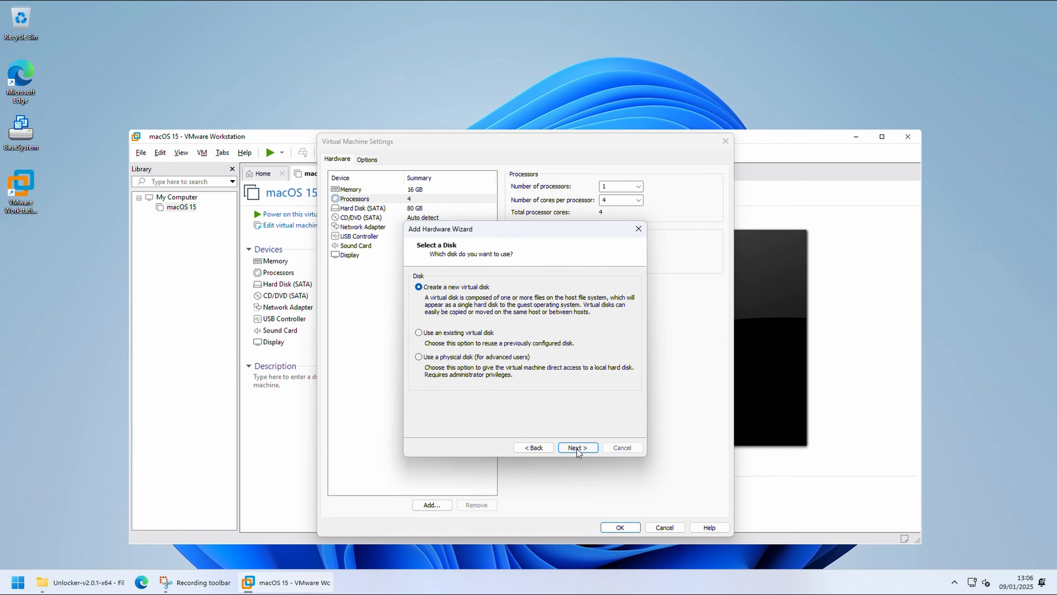
click(462, 333)
click(569, 451)
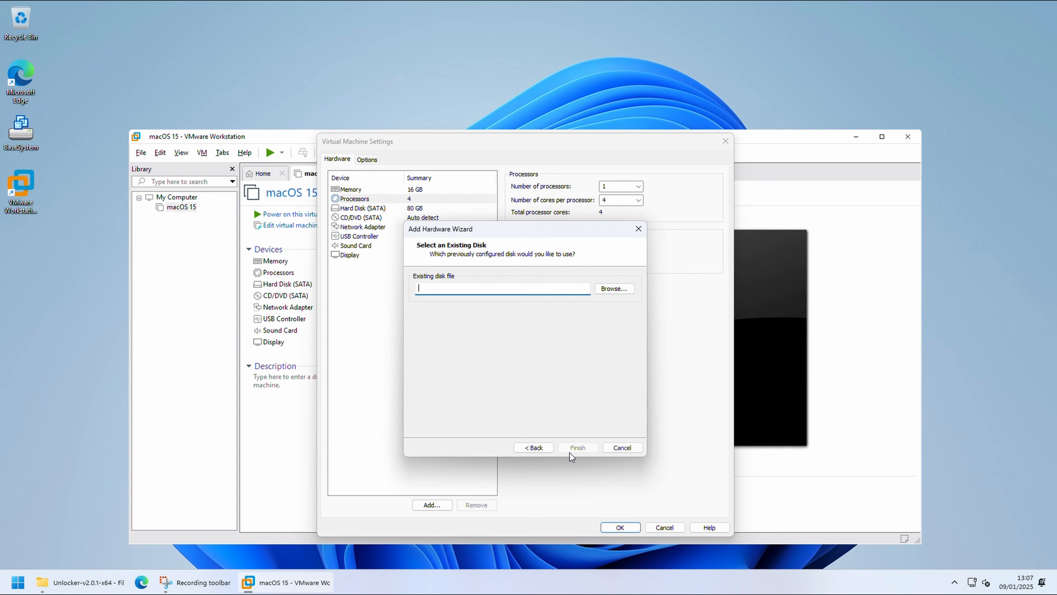
click(607, 289)
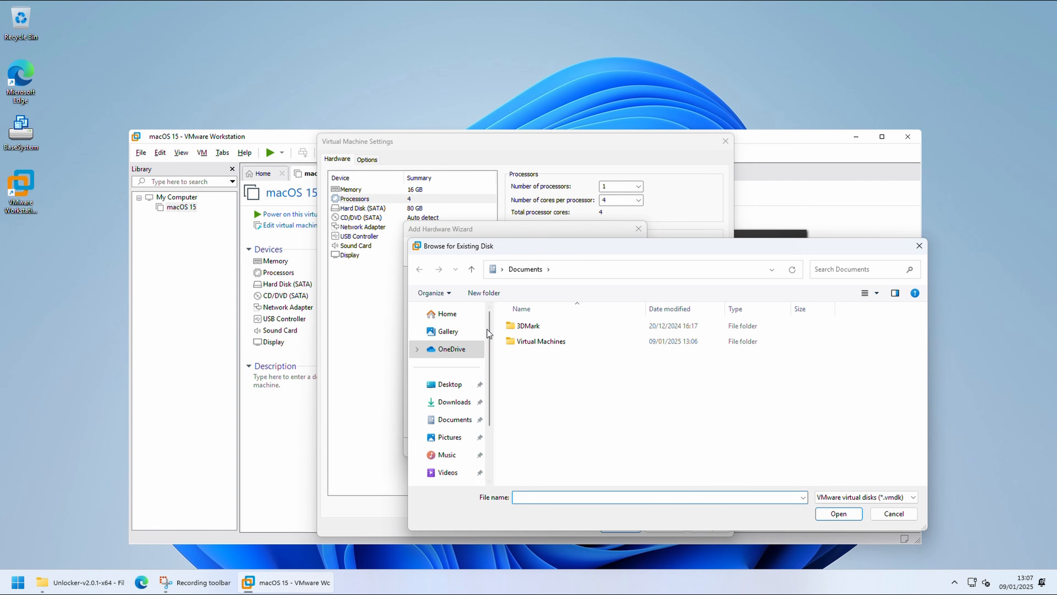
click(451, 384)
click(537, 325)
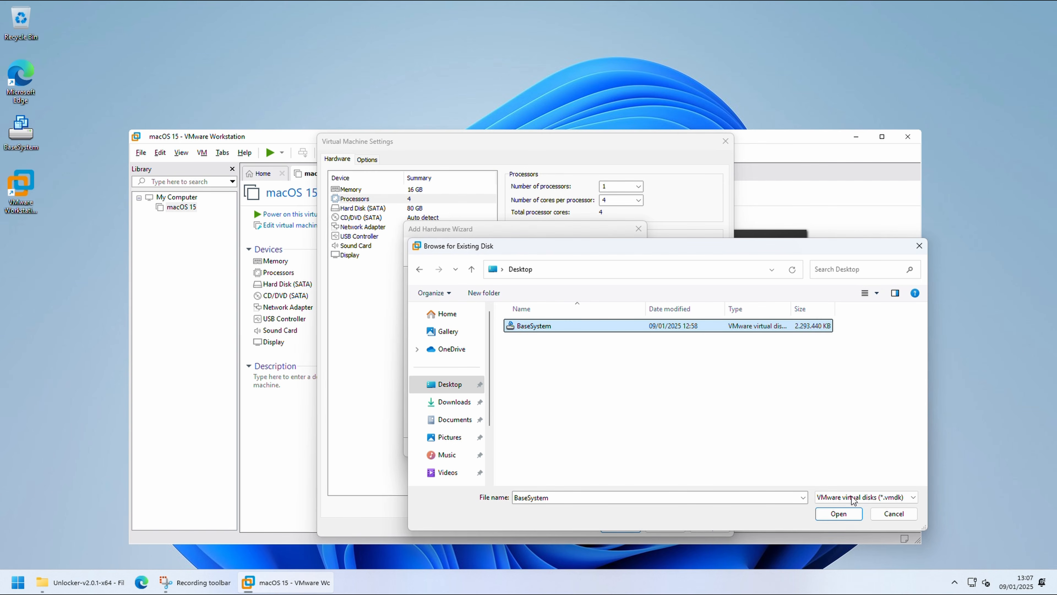
click(838, 513)
click(582, 446)
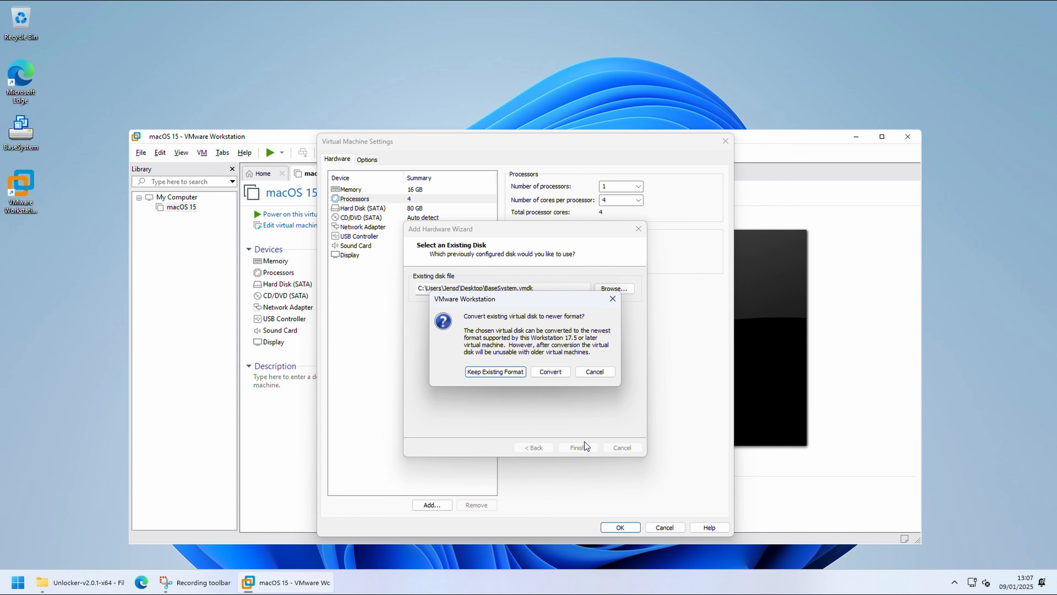
click(508, 372)
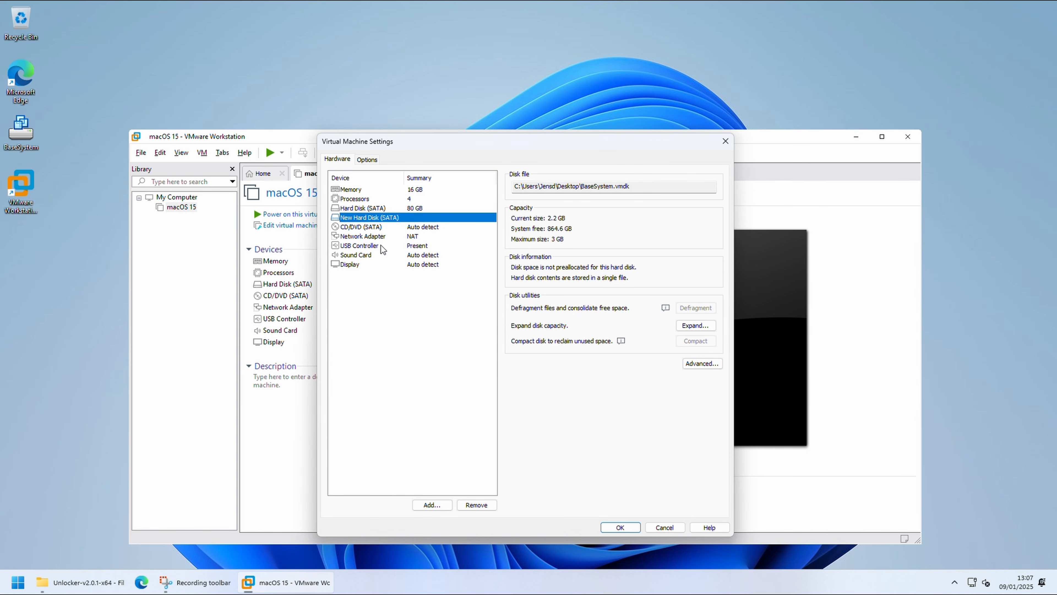
Step: Stop the virtual machine's CD/DVD (SATA) drive from connecting at power on and save the settings
click(382, 227)
click(516, 196)
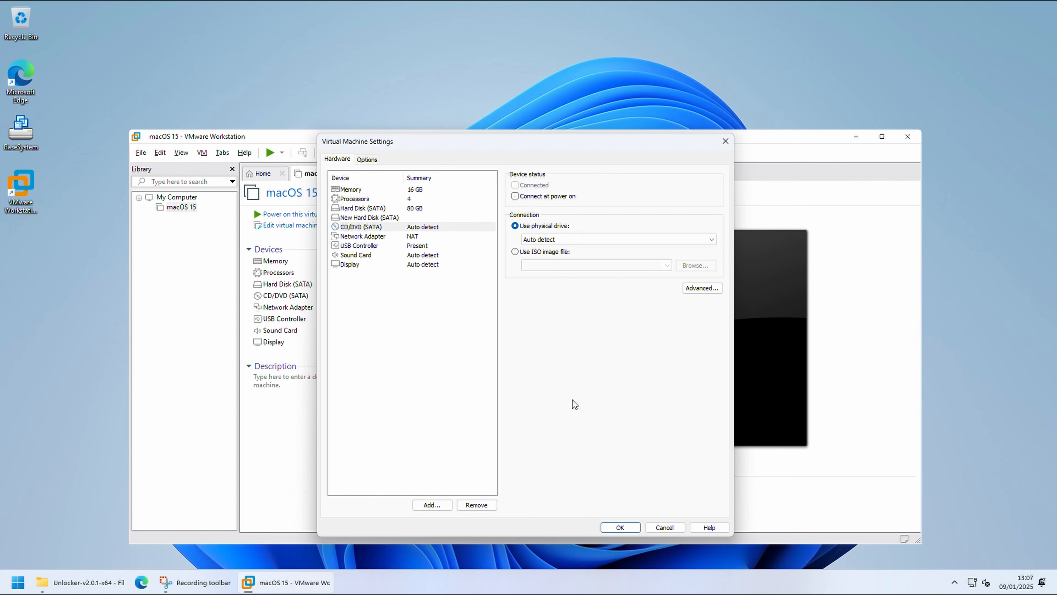
click(620, 527)
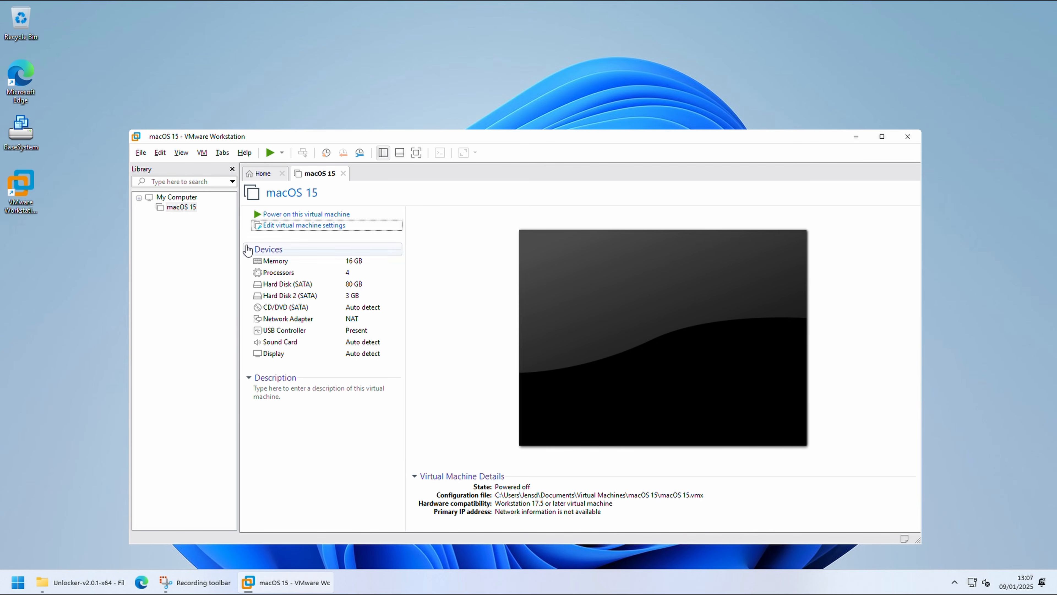
Step: Open the macOS 15 virtual machine's folder and open its .vmx configuration file in Notepad, just this once
right_click(190, 206)
click(227, 255)
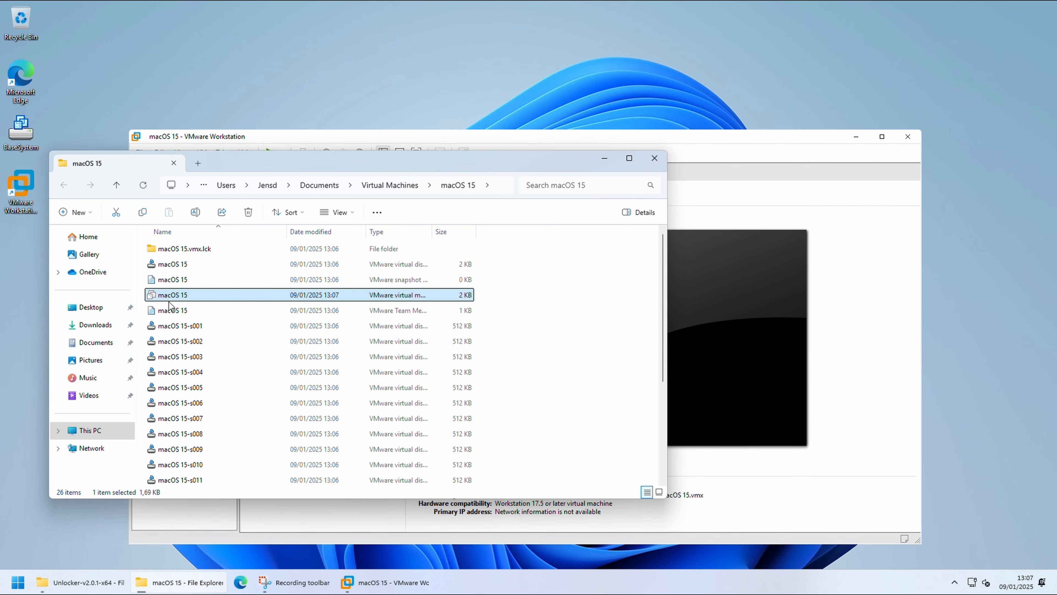
drag(431, 231, 514, 232)
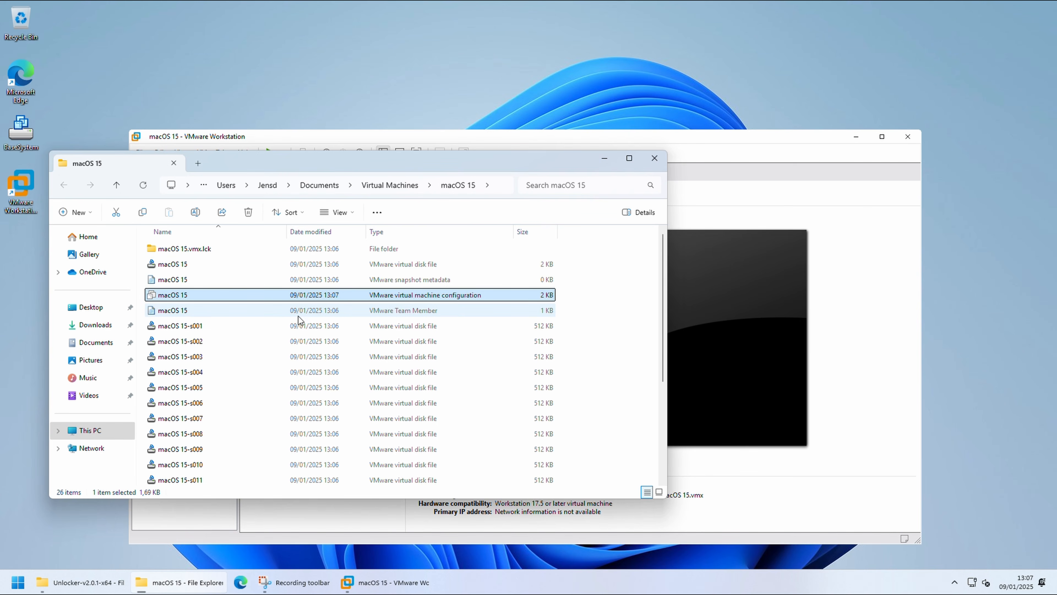
right_click(155, 295)
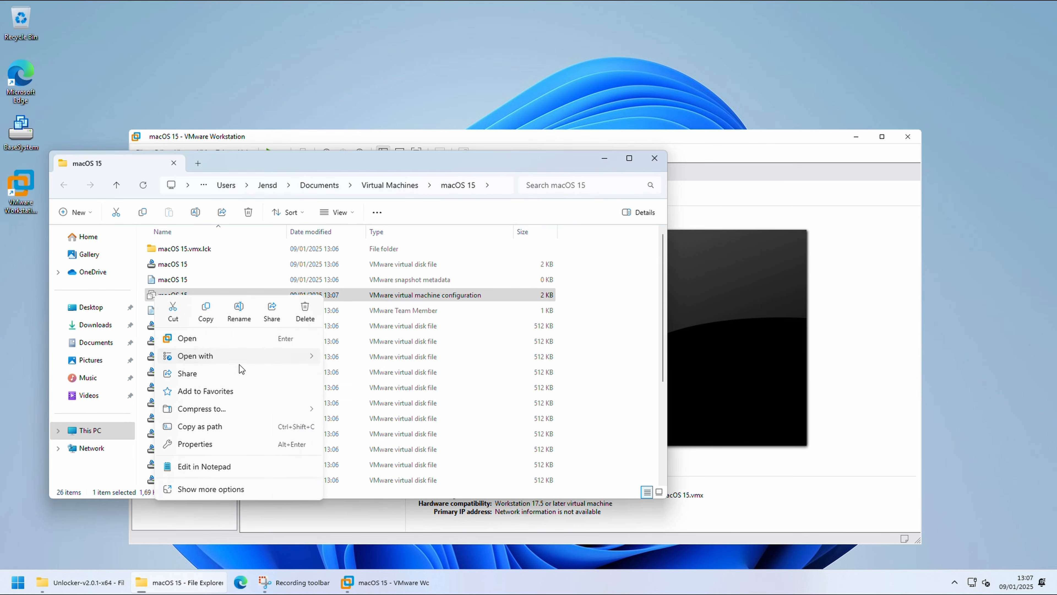
mouse_move(251, 357)
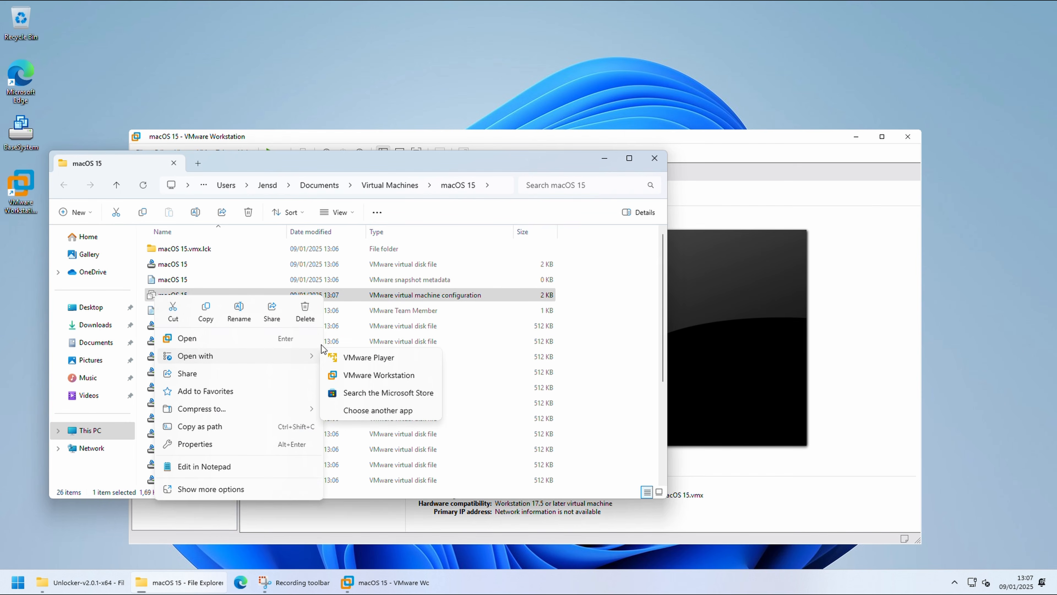
click(377, 410)
click(479, 328)
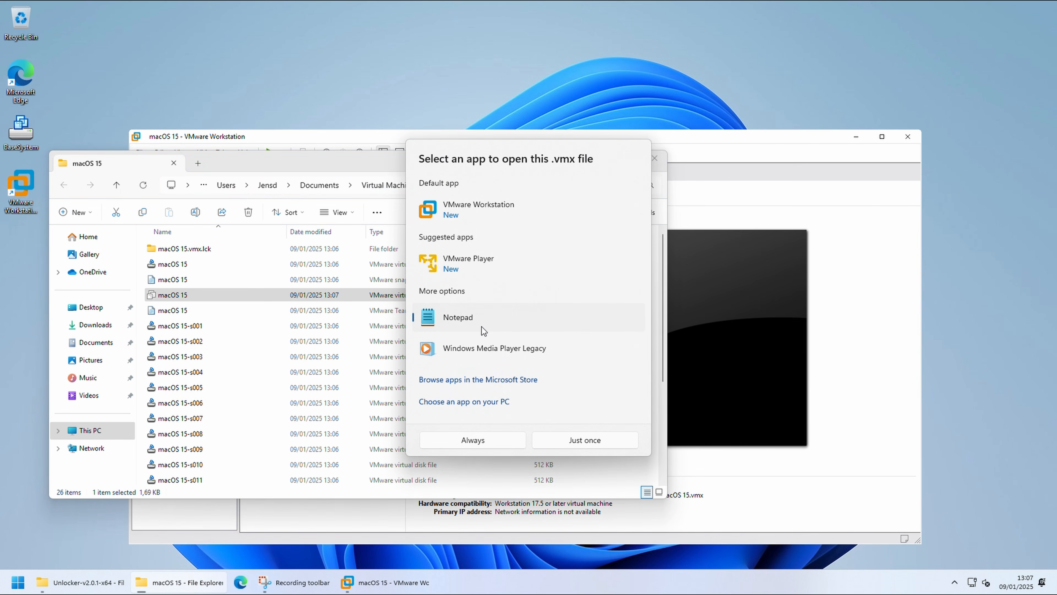
click(546, 440)
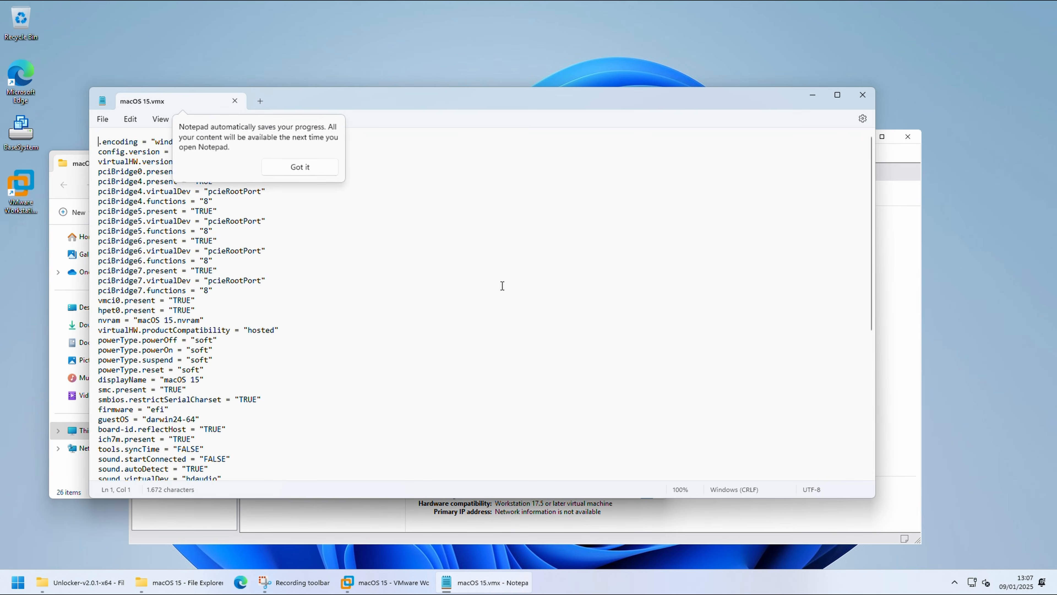
click(317, 167)
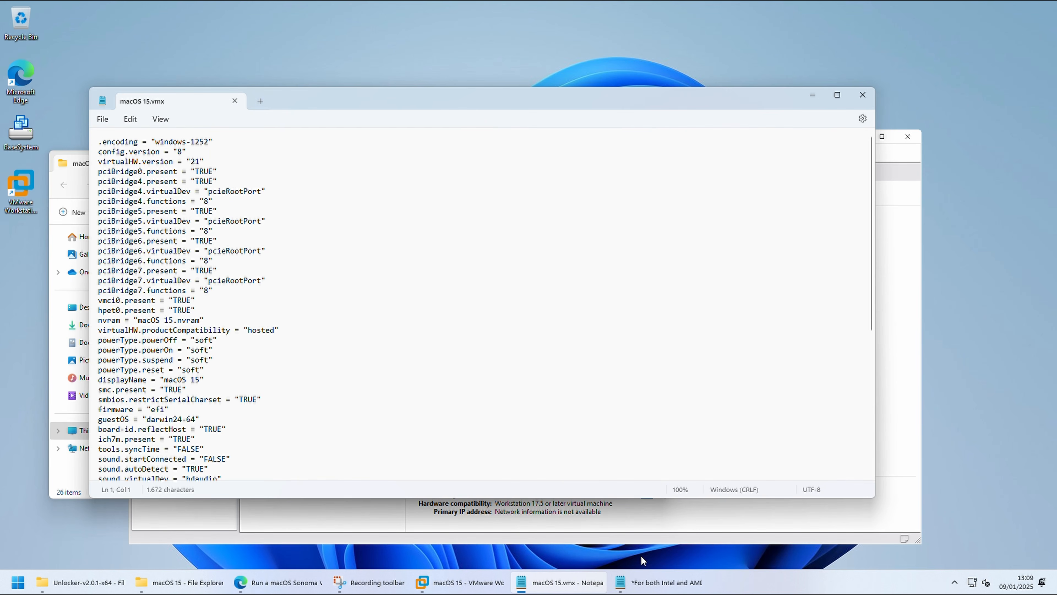
Step: Arrange the Intel and AMD CPU settings notes and macOS 15.vmx side by side
click(649, 582)
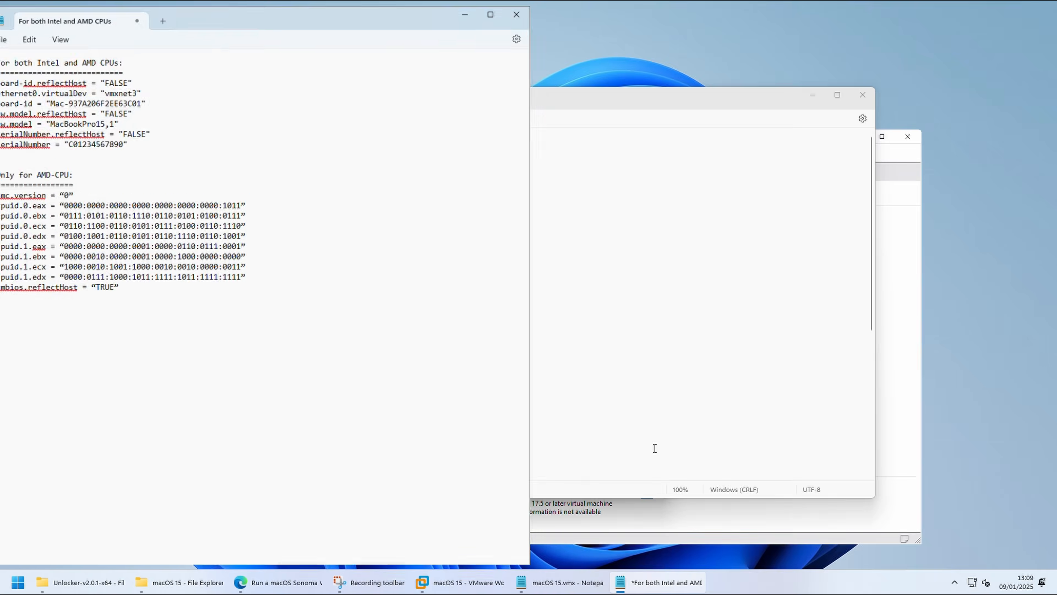
key(super+Left)
click(679, 108)
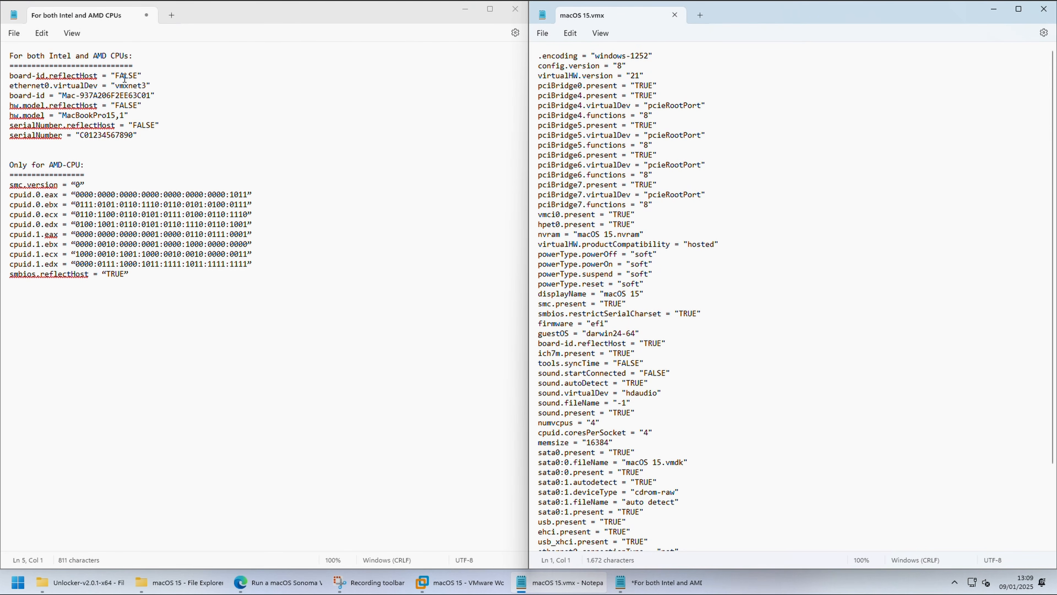
Step: Find board-id.reflectHost from the notes in macOS 15.vmx and set its value to FALSE
click(97, 76)
drag(97, 76, 8, 76)
key(ctrl+c)
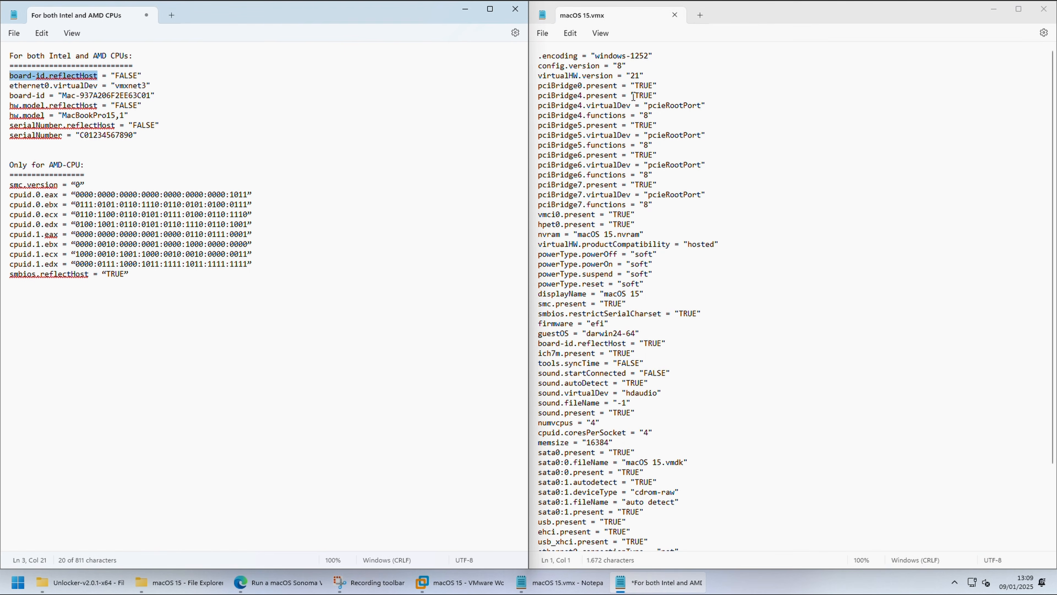
click(955, 221)
key(ctrl+f)
key(ctrl+v)
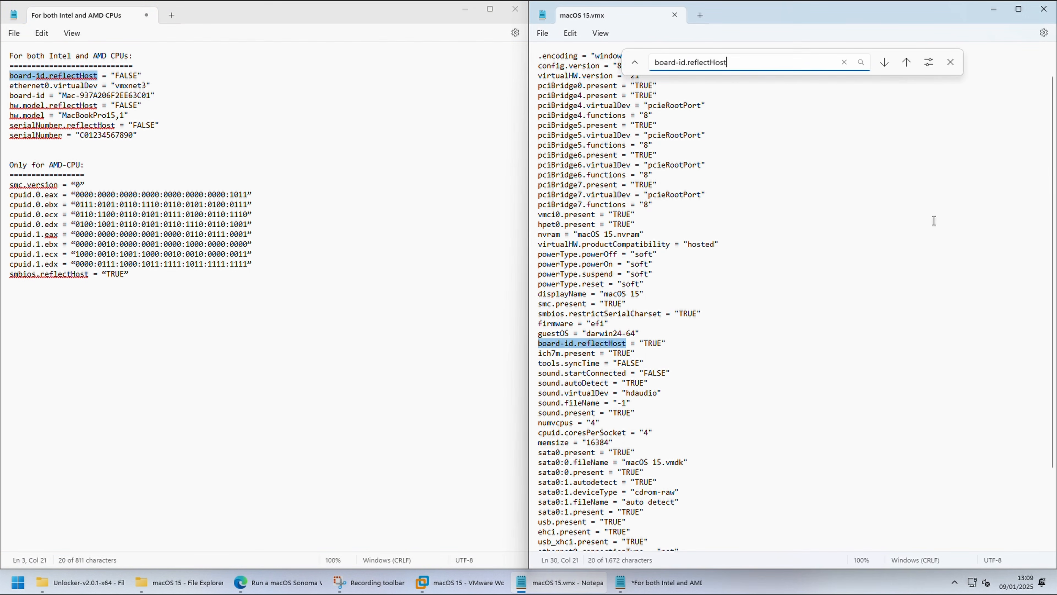
double_click(654, 343)
text(FALSE)
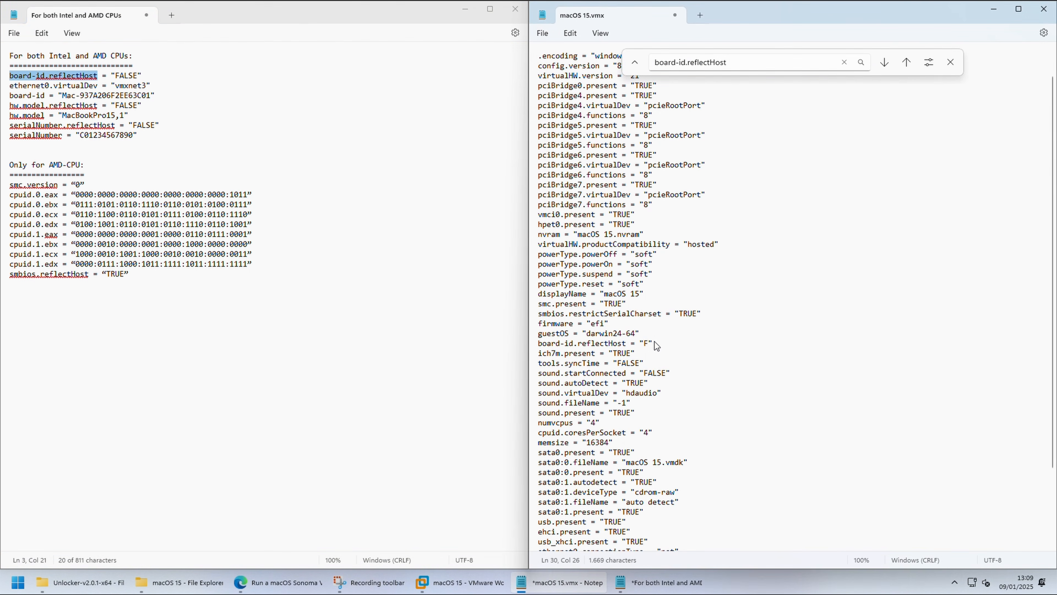
Step: Search macOS 15.vmx for "virtualde" to check the ethernet0.virtualDev setting against the notes
click(718, 342)
key(ctrl+f)
text(virtua)
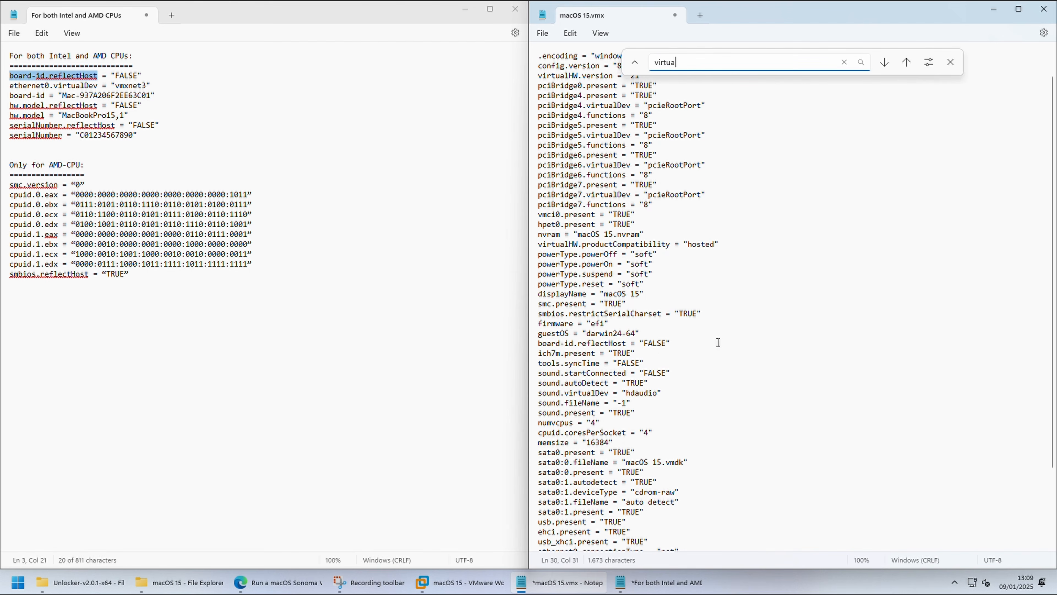
text(lde)
key(Return)
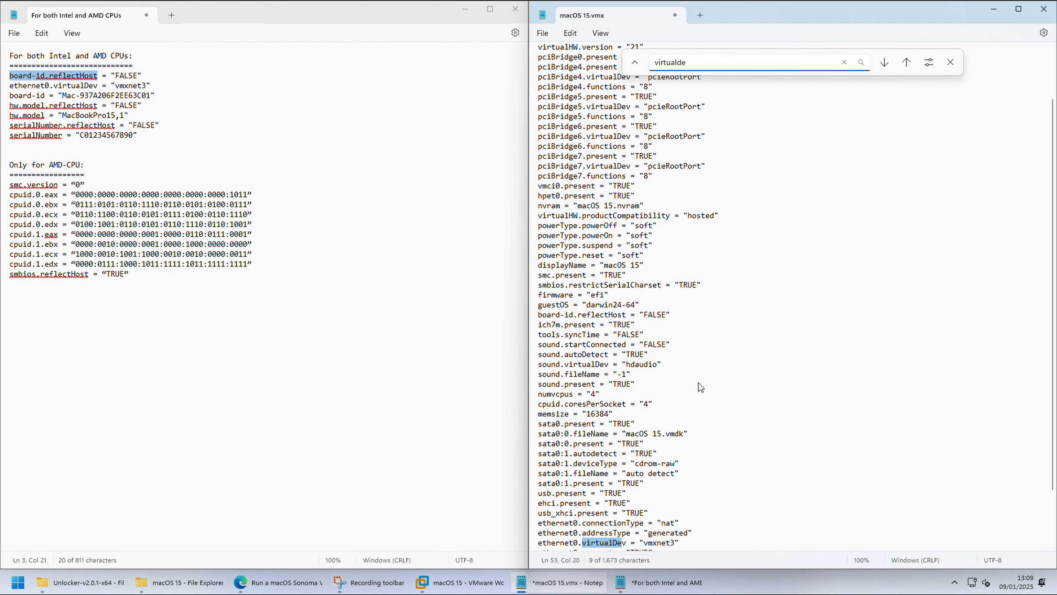
scroll(673, 445, down, 2)
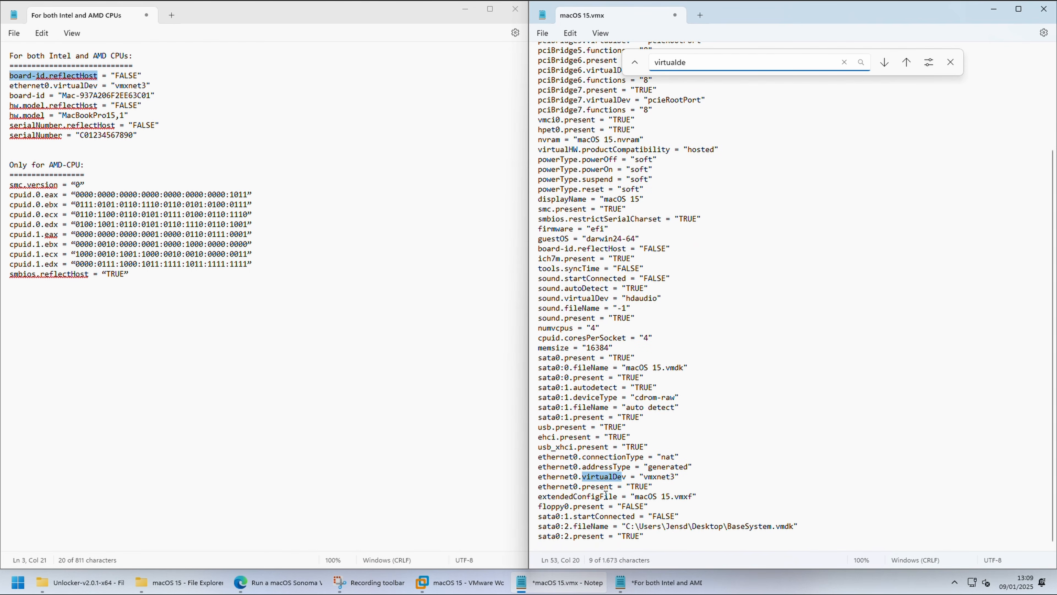
Step: Copy the notes' lines from board-id through serialNumber, including hw.model "MacBookPro15,1", to the end of macOS 15.vmx and save the file
click(162, 142)
drag(162, 142, 2, 100)
key(ctrl+c)
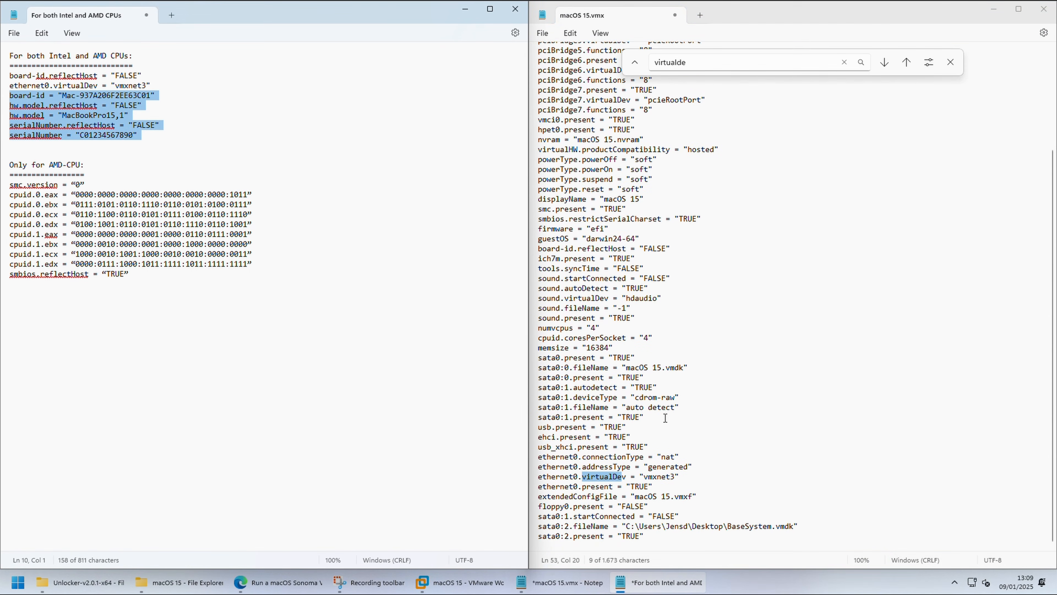
click(661, 534)
key(Return)
key(ctrl+v)
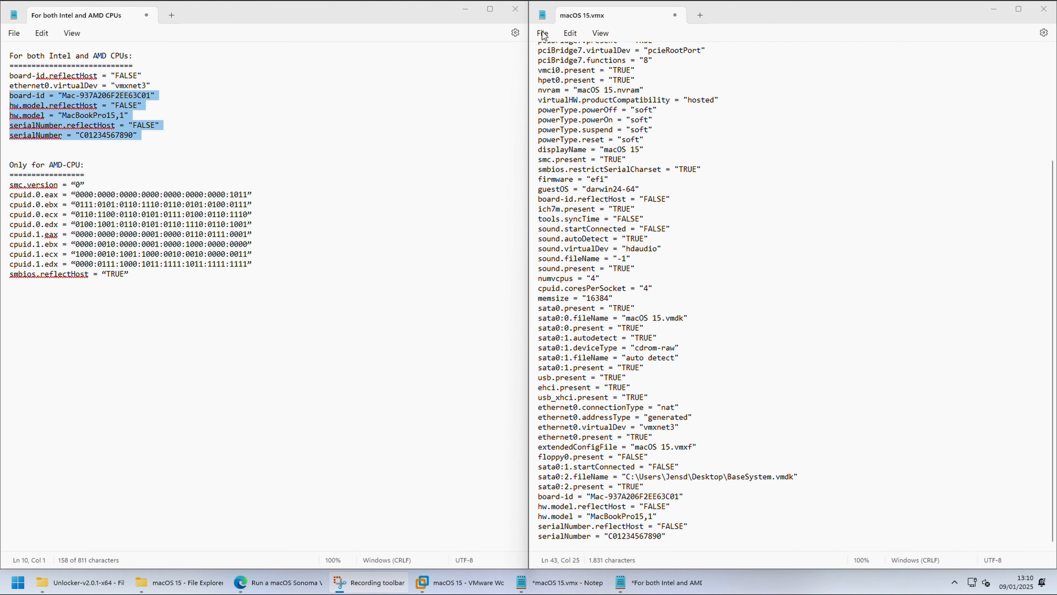
drag(733, 17, 729, 78)
click(537, 93)
click(573, 168)
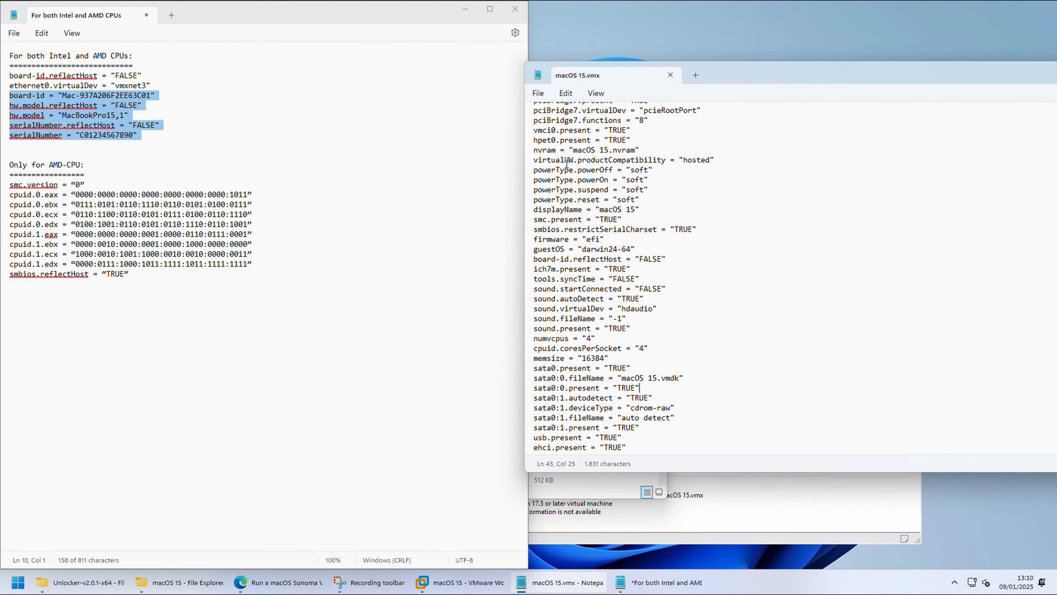
Step: Clear away the notes, close macOS 15.vmx and its folder window, and return to VMware Workstation
drag(197, 17, 233, 103)
click(753, 92)
click(670, 75)
click(654, 123)
Step: Power on the macOS 15 virtual machine, enlarge the window to fit its display and continue into macOS Recovery
click(329, 215)
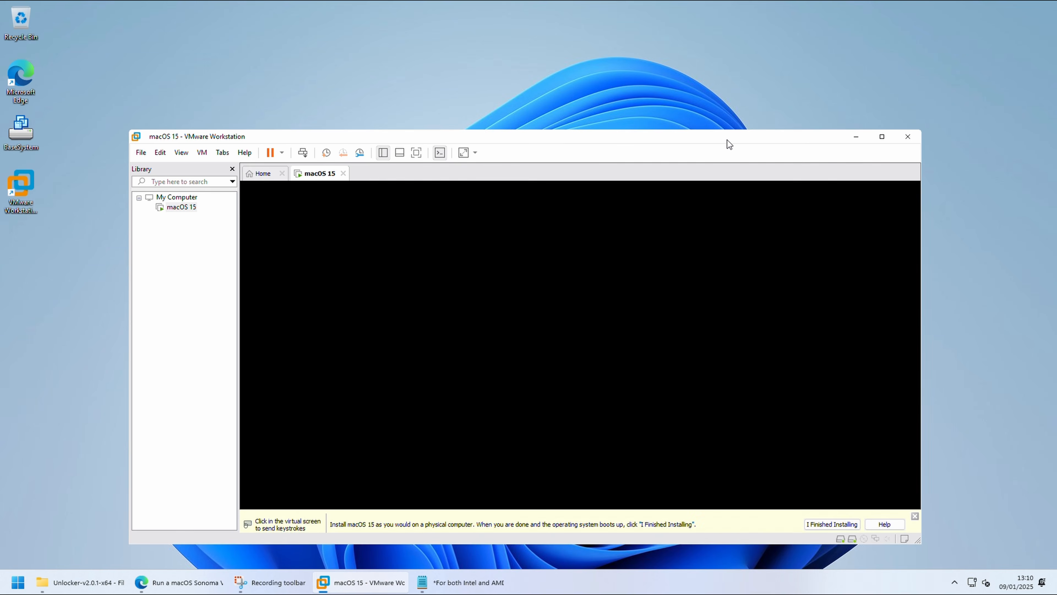
drag(727, 140, 730, 98)
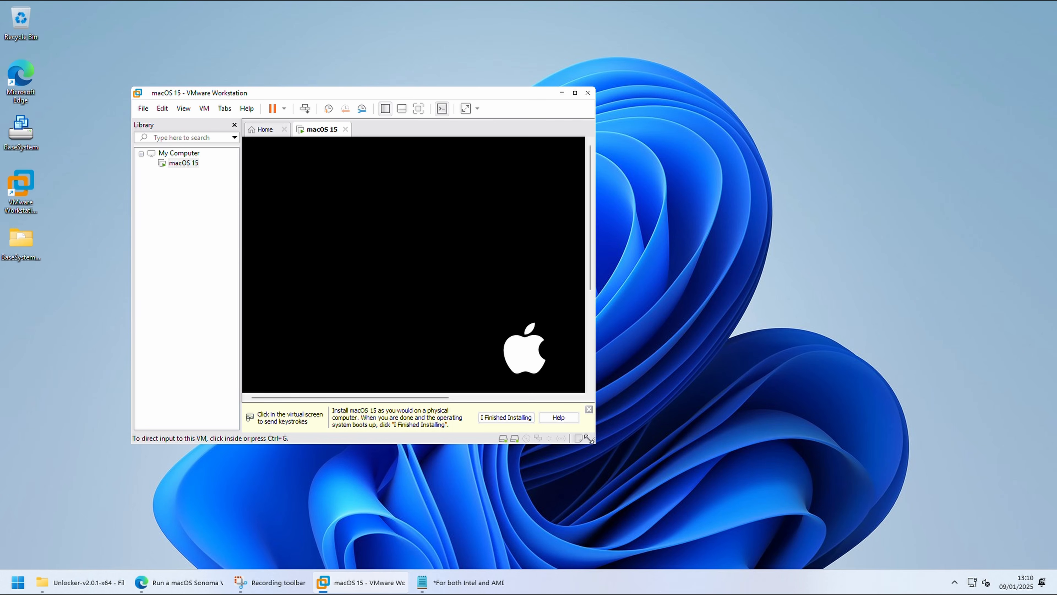
drag(592, 438, 880, 585)
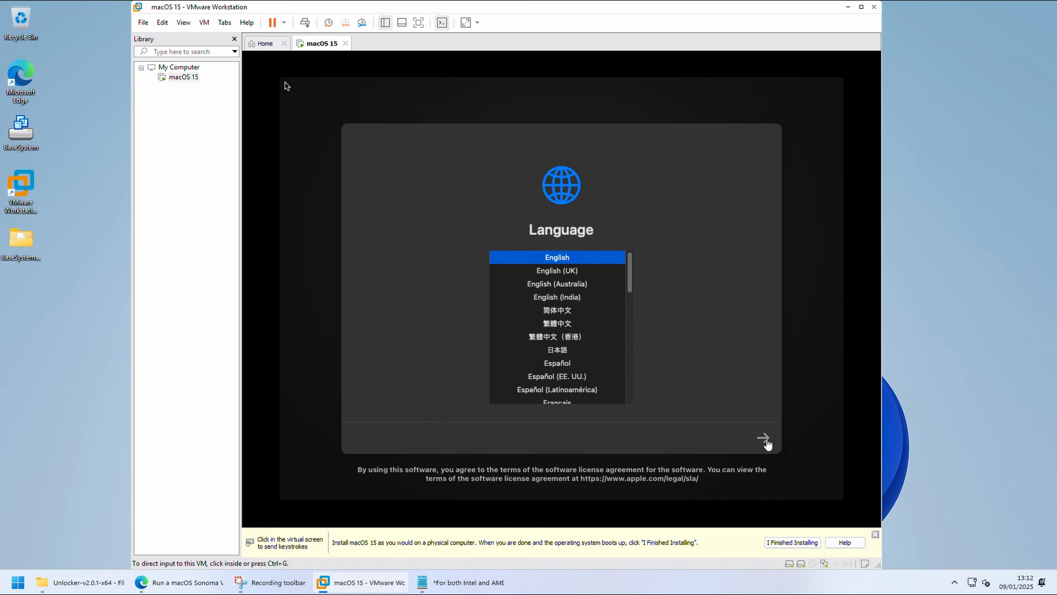
click(766, 438)
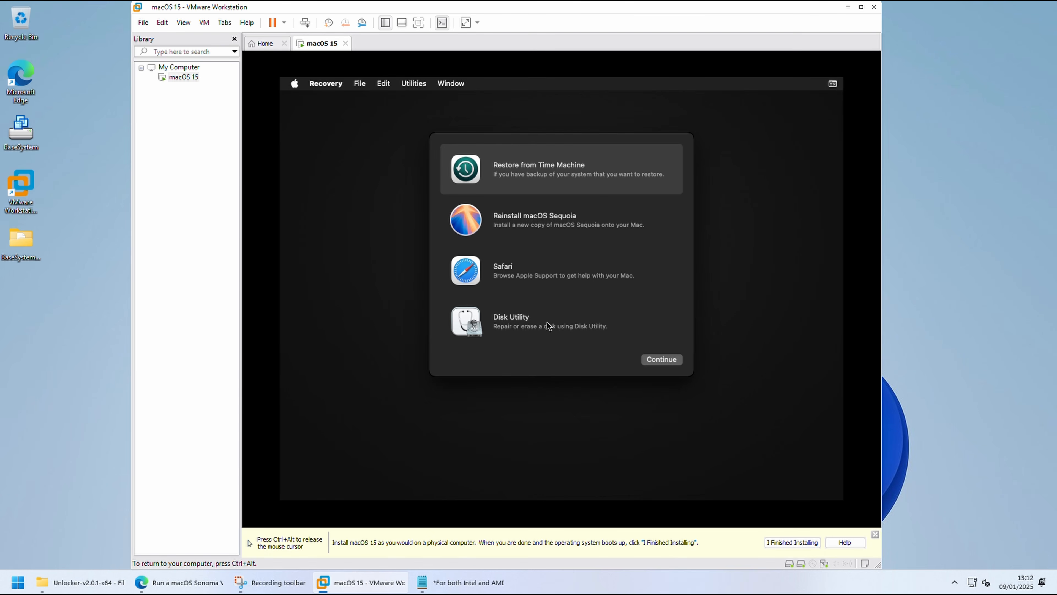
Step: Open Disk Utility from macOS Recovery and show all devices
click(554, 325)
click(657, 359)
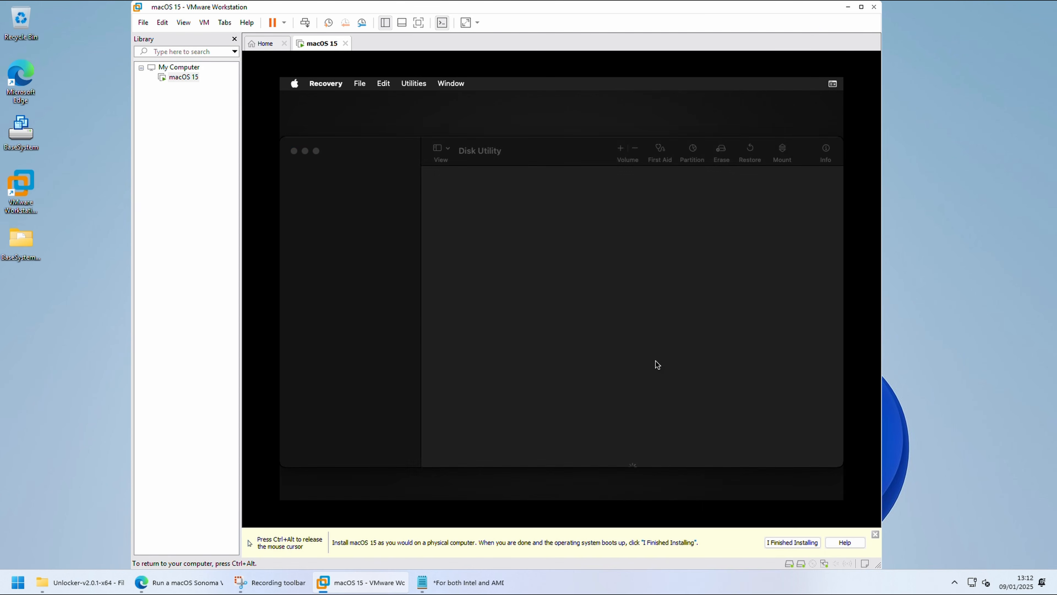
click(441, 149)
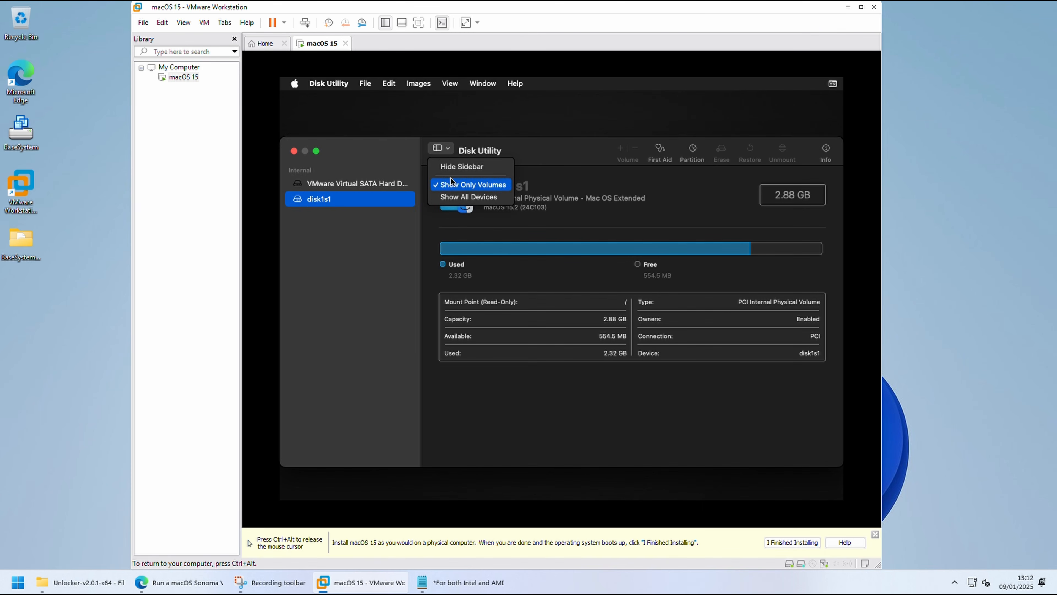
click(469, 196)
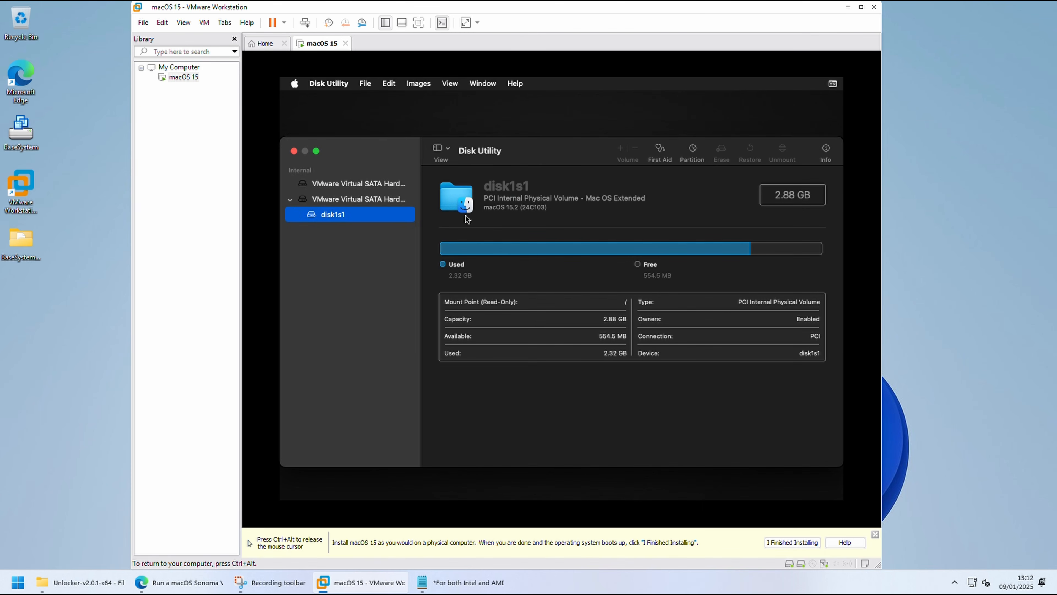
Step: Erase the 85.9 GB VMware Virtual SATA drive as macOS, in APFS format with GUID Partition Map, and close Disk Utility
click(382, 188)
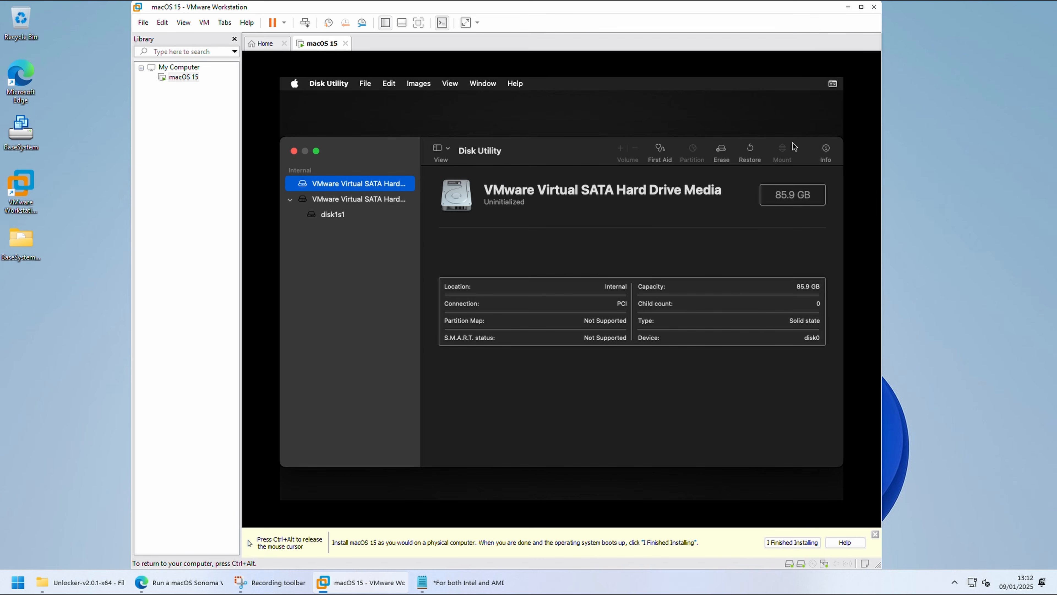
click(722, 150)
text(macOS)
key(Tab)
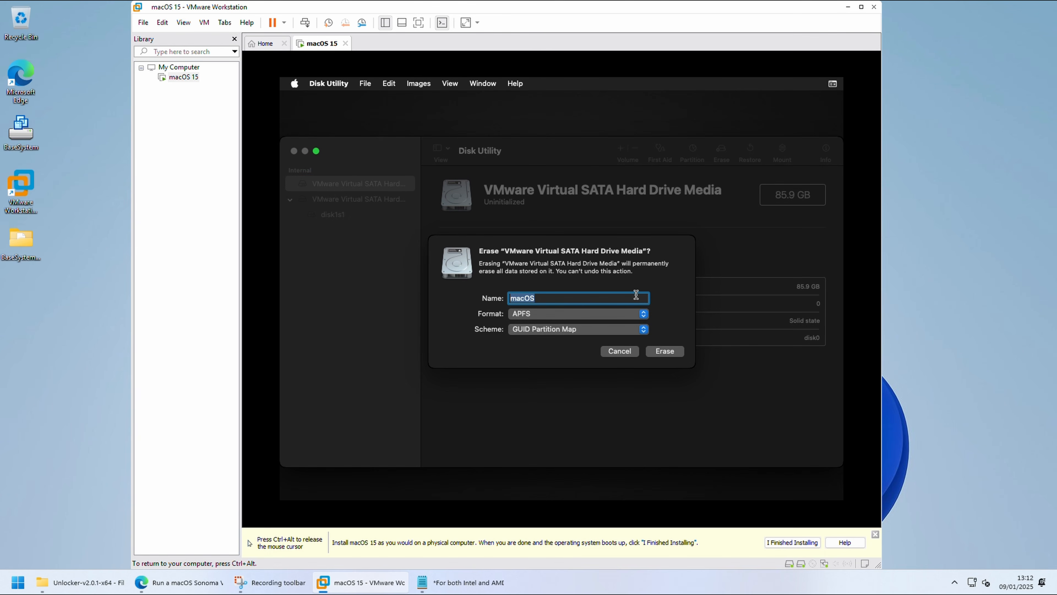
click(655, 350)
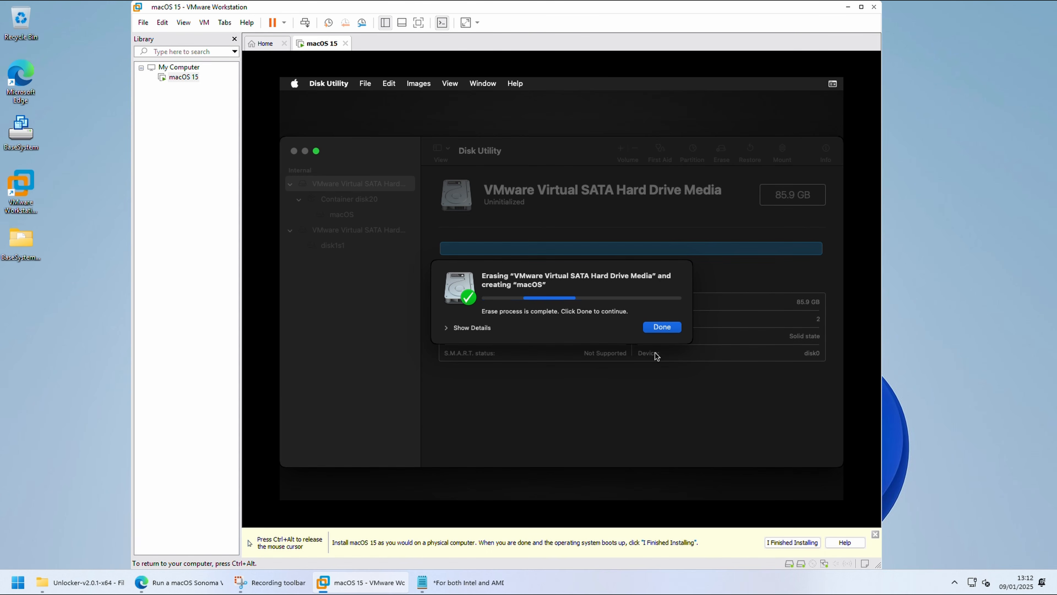
click(657, 328)
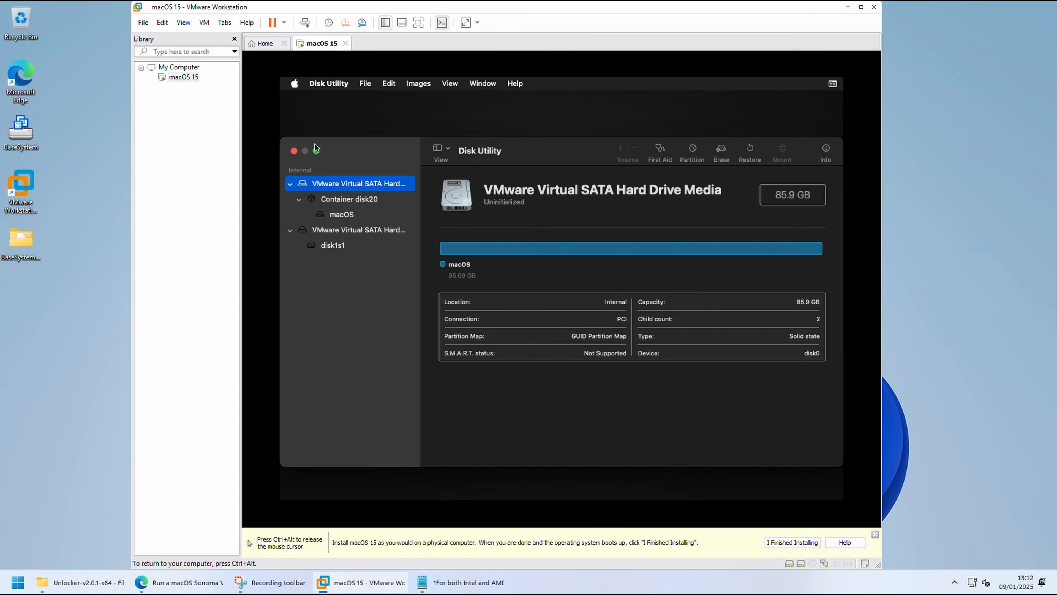
click(294, 151)
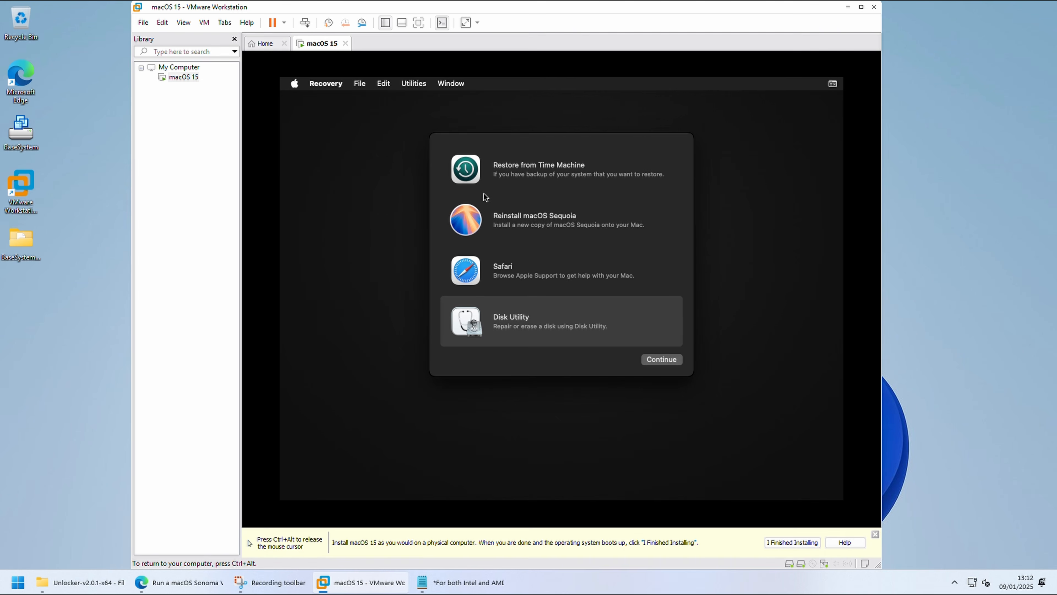
Step: Start Reinstall macOS Sequoia, accept the software license agreement and install it on the macOS disk
click(531, 200)
click(661, 359)
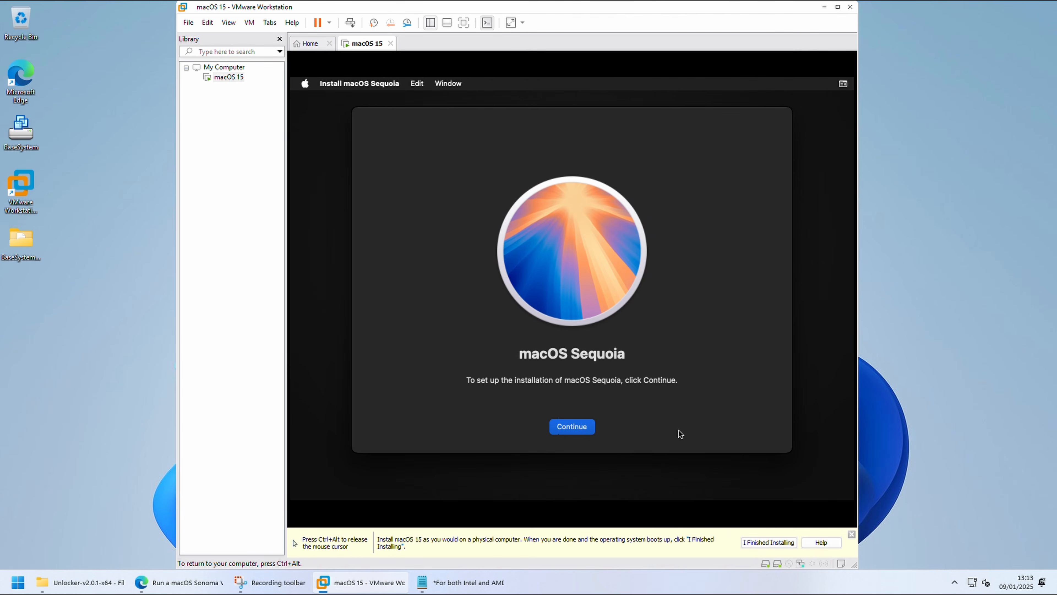
click(591, 424)
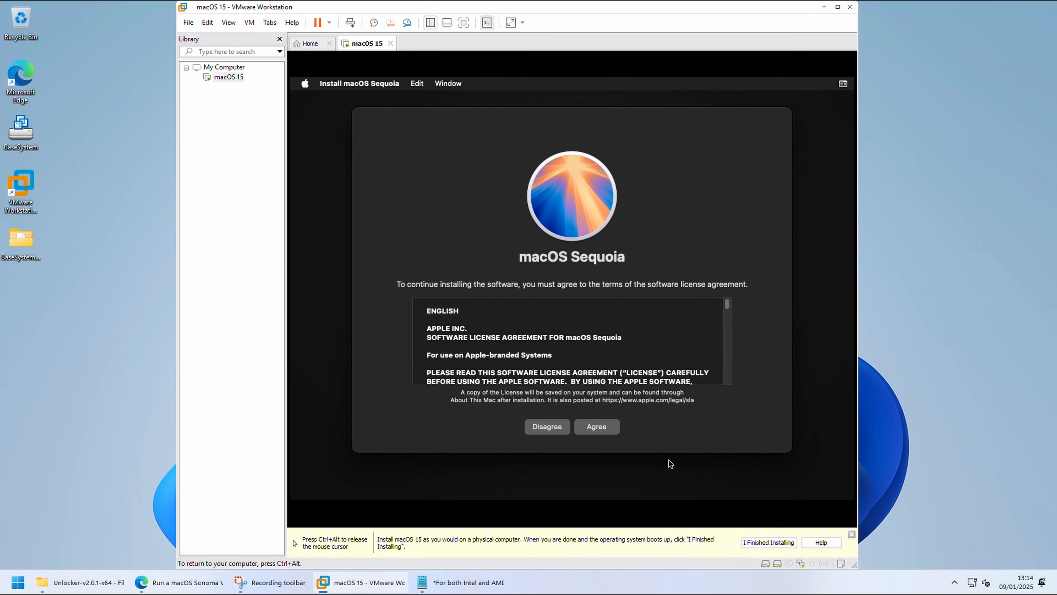
click(618, 429)
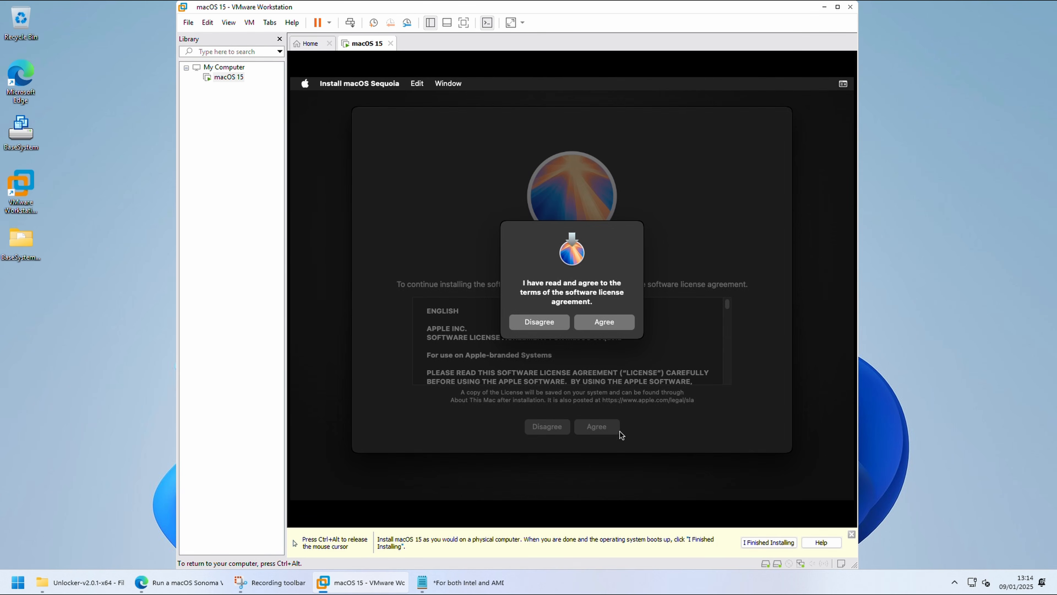
click(620, 326)
click(542, 359)
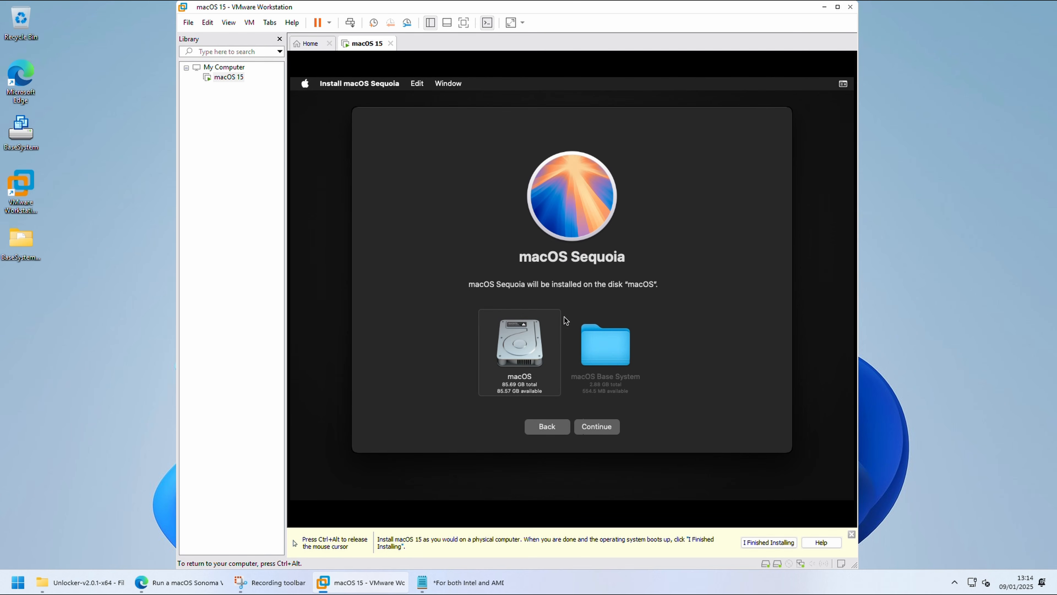
click(595, 433)
Step: Move the virtual machine window aside, monitor the installation's CPU and network load in Task Manager, and close Task Manager
key(ctrl+alt)
drag(261, 5, 113, 5)
right_click(678, 585)
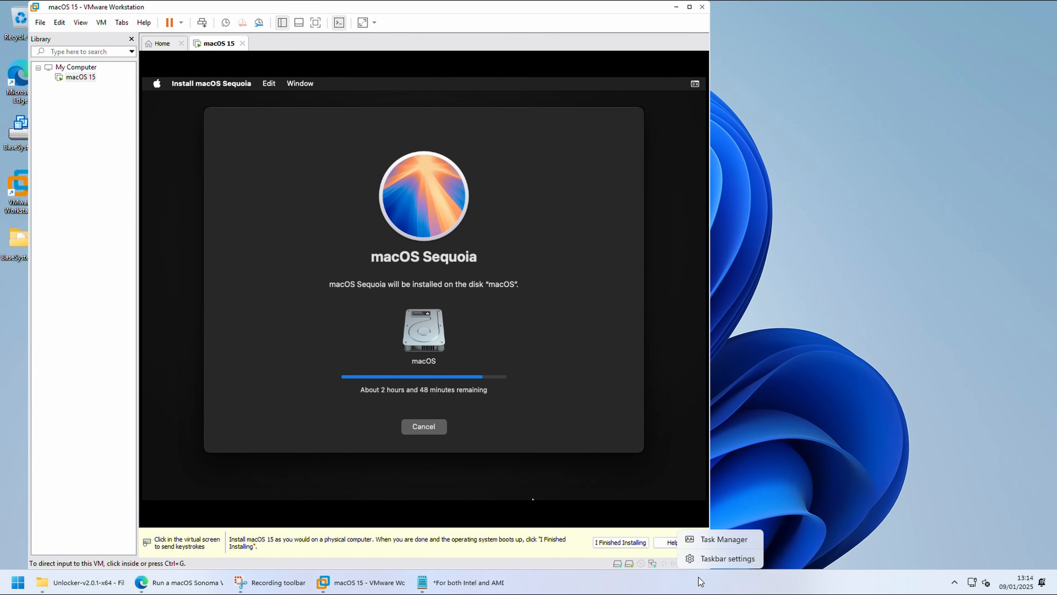
click(718, 541)
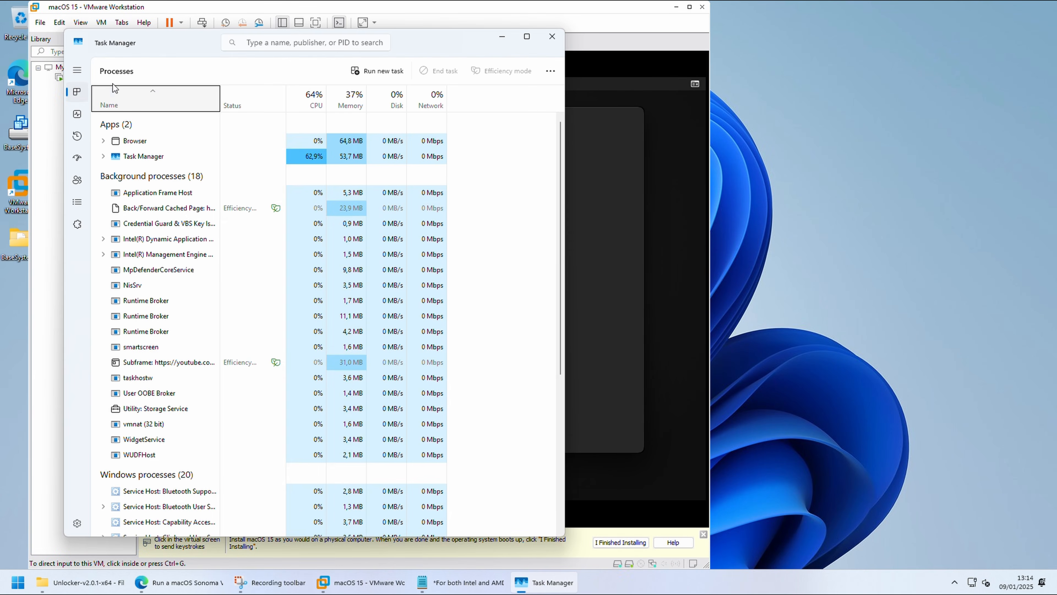
click(81, 112)
drag(83, 45, 157, 111)
drag(253, 130, 741, 117)
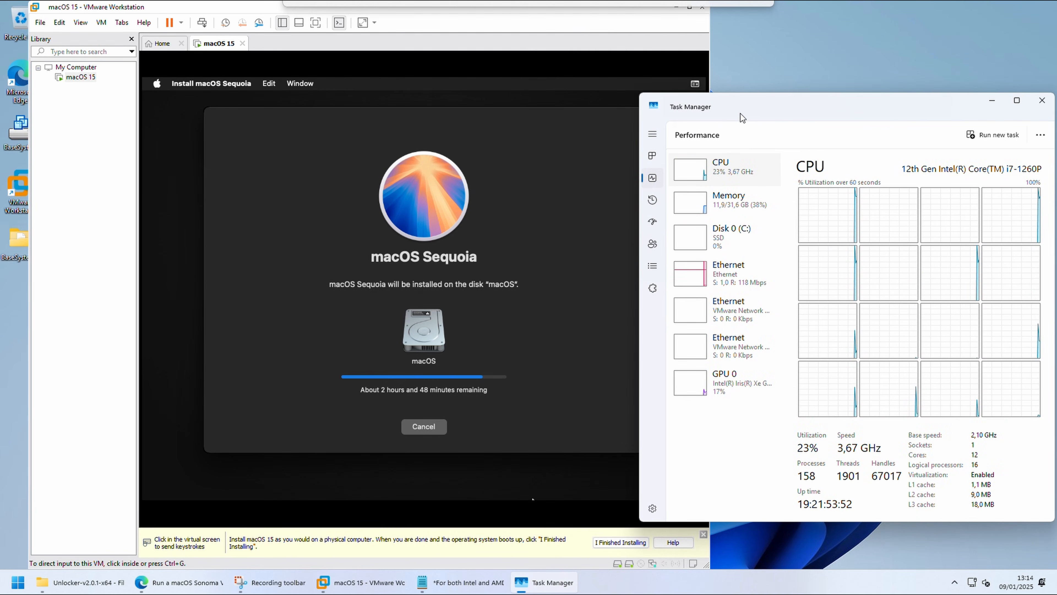
click(759, 291)
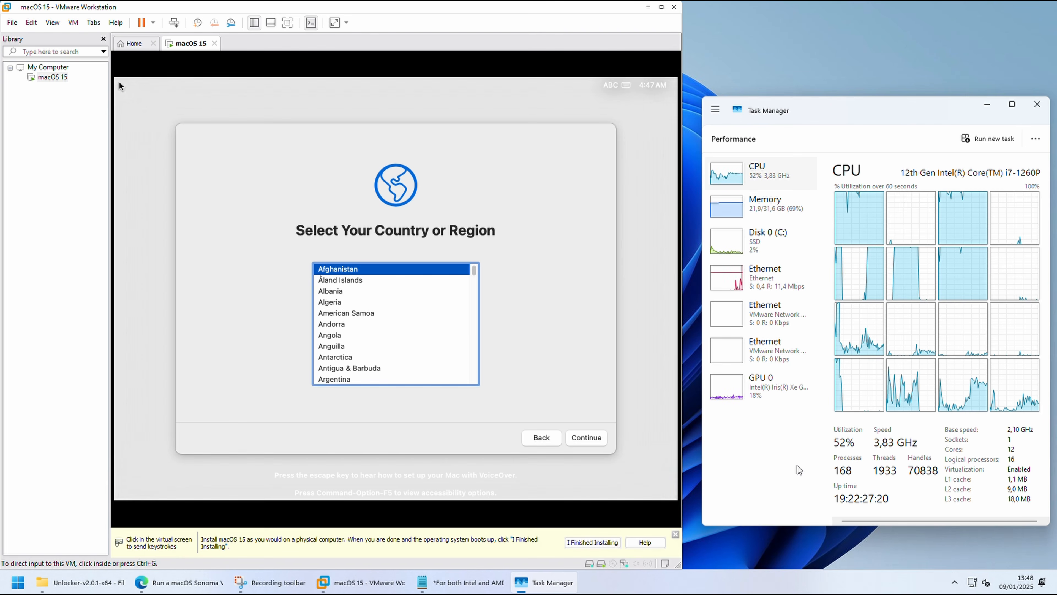
click(1037, 104)
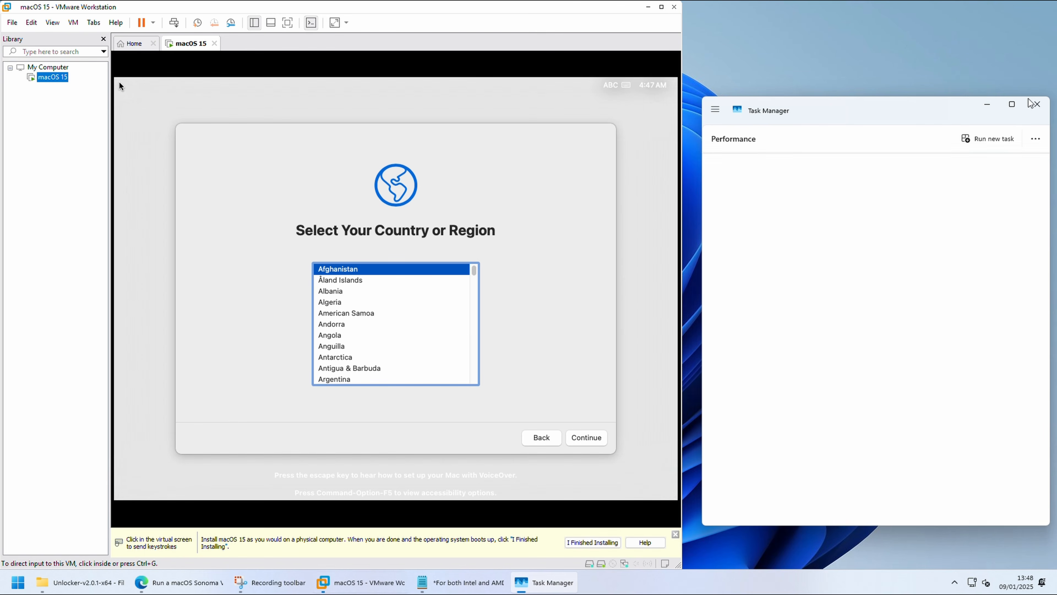
Step: Bring the virtual machine window back to the centre of the desktop and choose Belgium as the Mac's country or region
drag(358, 10, 530, 29)
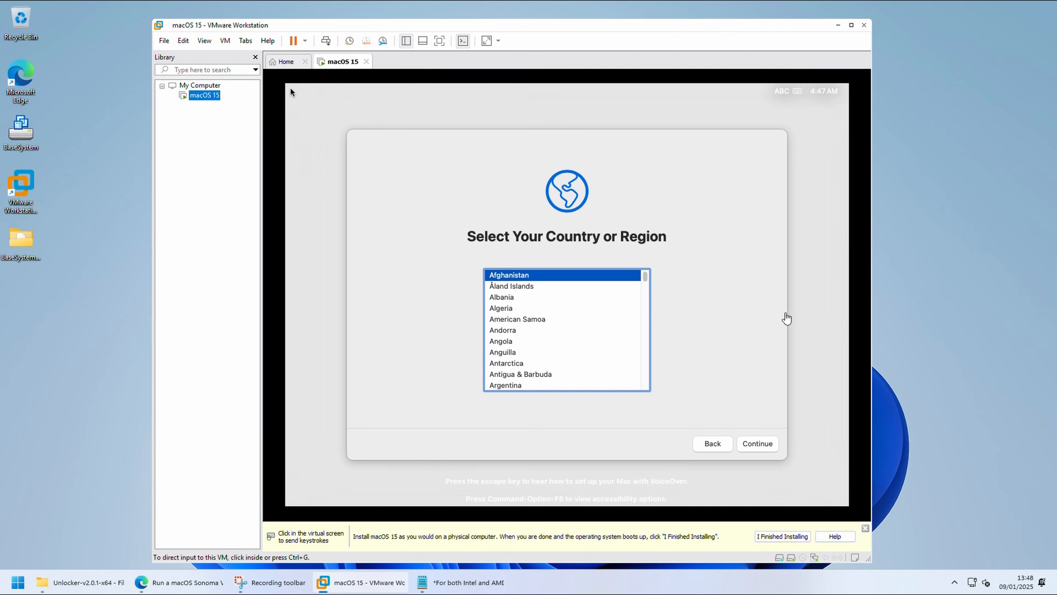
click(290, 89)
key(b)
scroll(587, 326, down, 3)
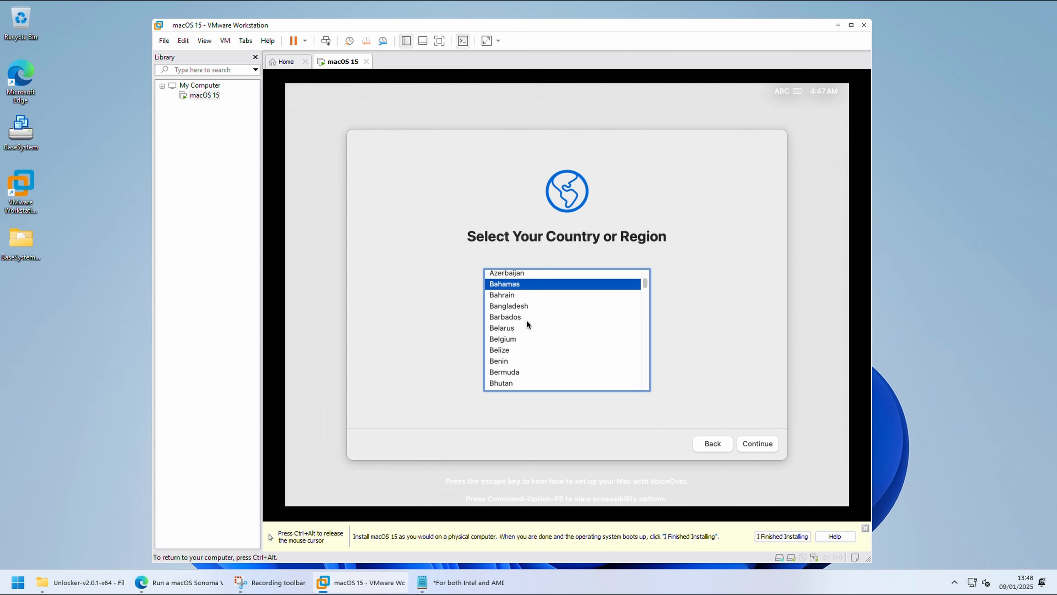
click(527, 339)
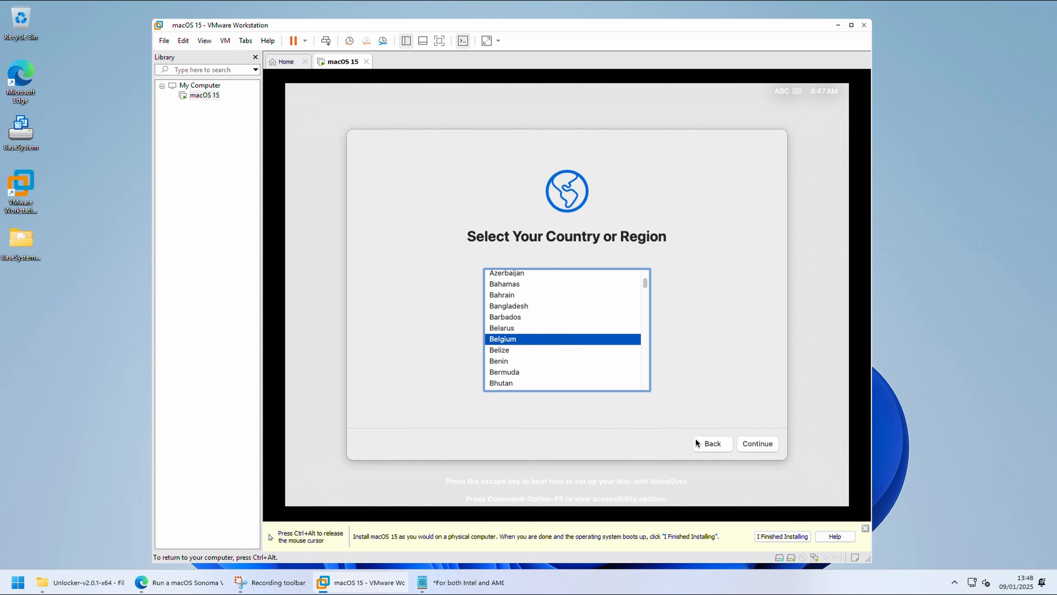
click(754, 445)
Step: Pass the intermediate setup screens and create the computer account with a full name, account name and confirmed account password
click(754, 445)
click(372, 444)
click(378, 443)
click(597, 349)
click(749, 444)
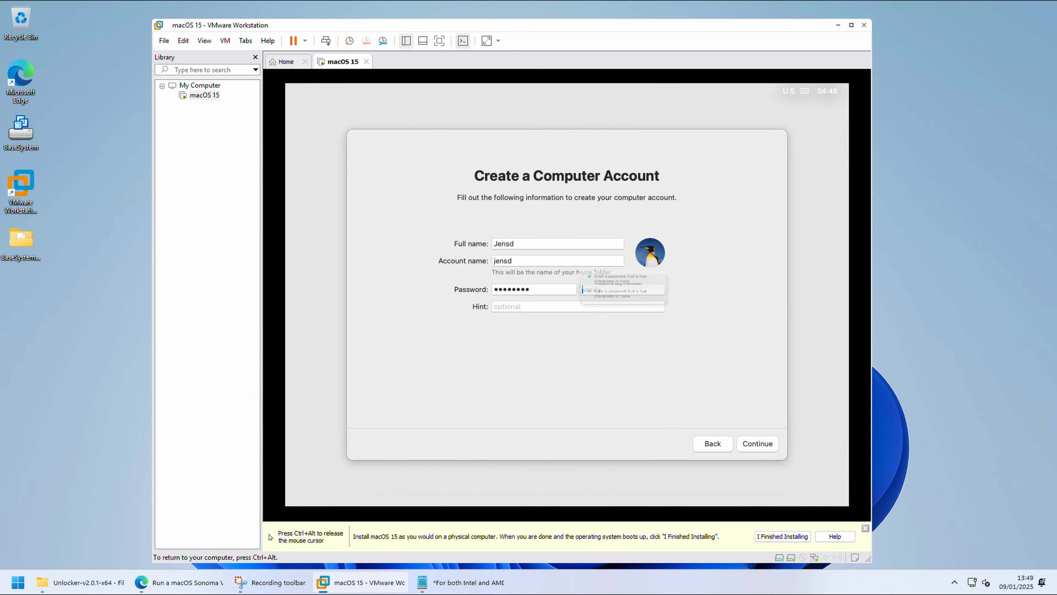
key(Return)
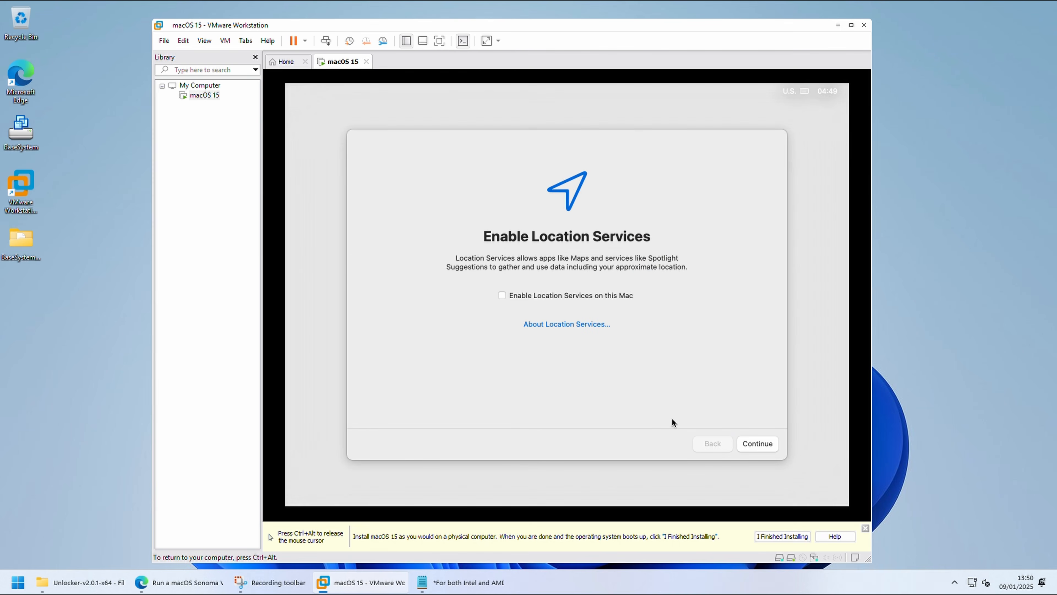
Step: Finish the Mac setup without enabling Location Services or sharing Mac analytics, and continue to the desktop
key(Return)
key(Return)
click(744, 442)
click(743, 442)
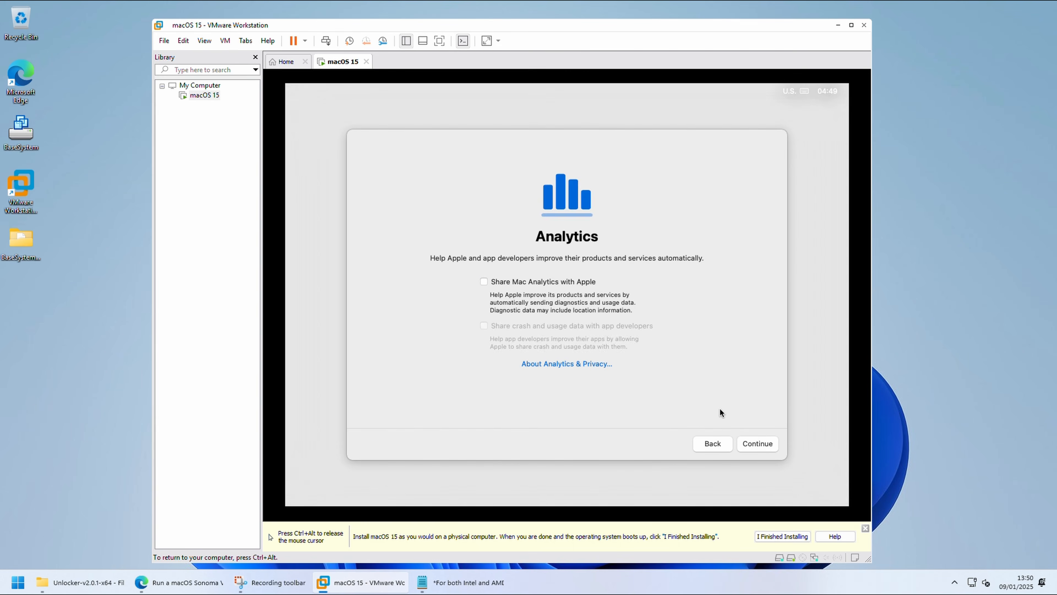
key(Return)
click(754, 443)
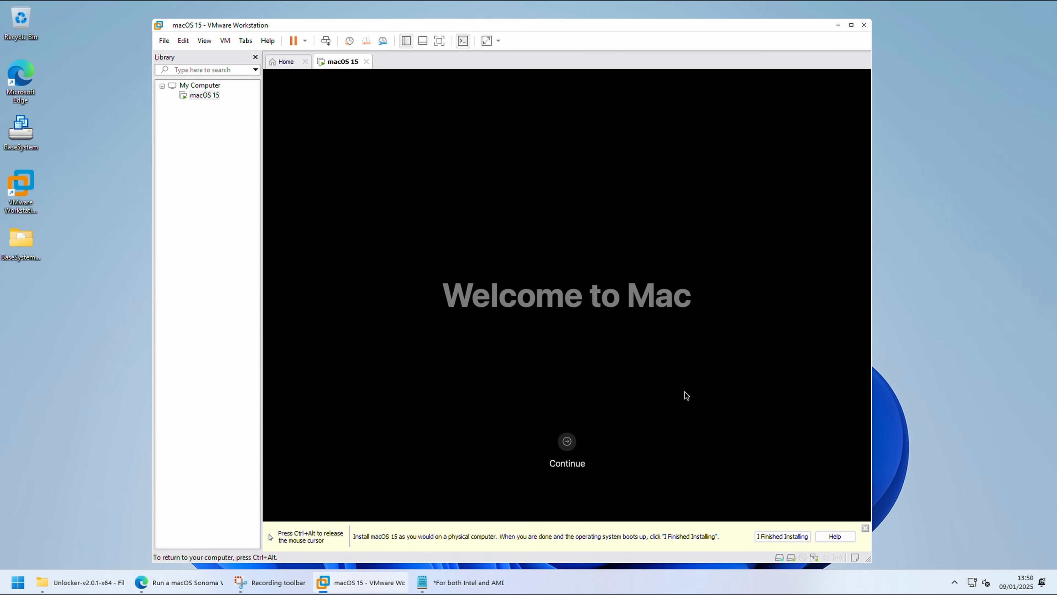
click(570, 440)
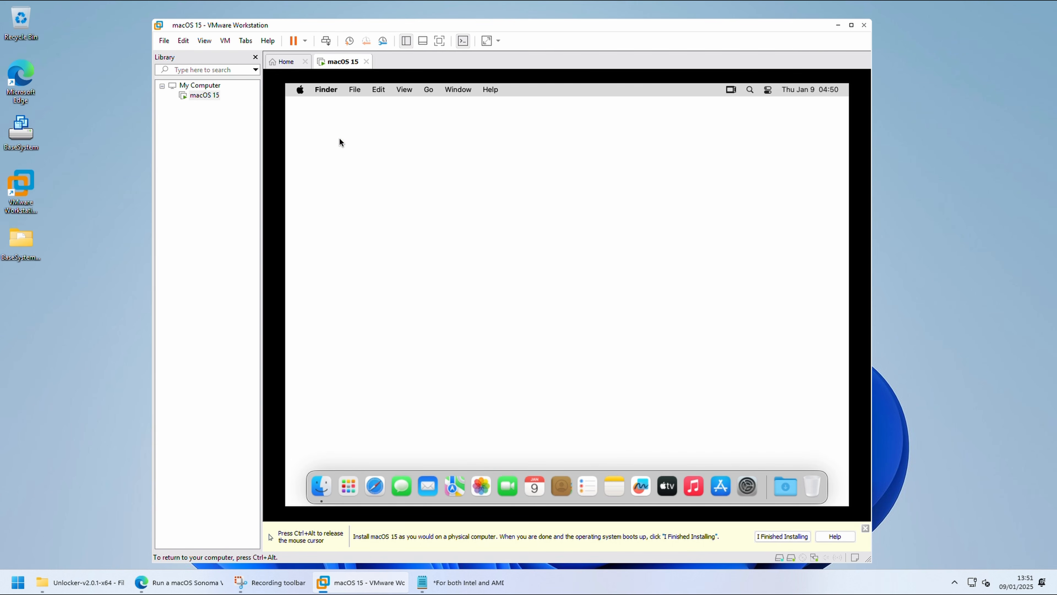
Step: Check the system details in About This Mac, close them and tell VMware Workstation that the installation is finished
click(301, 90)
click(319, 107)
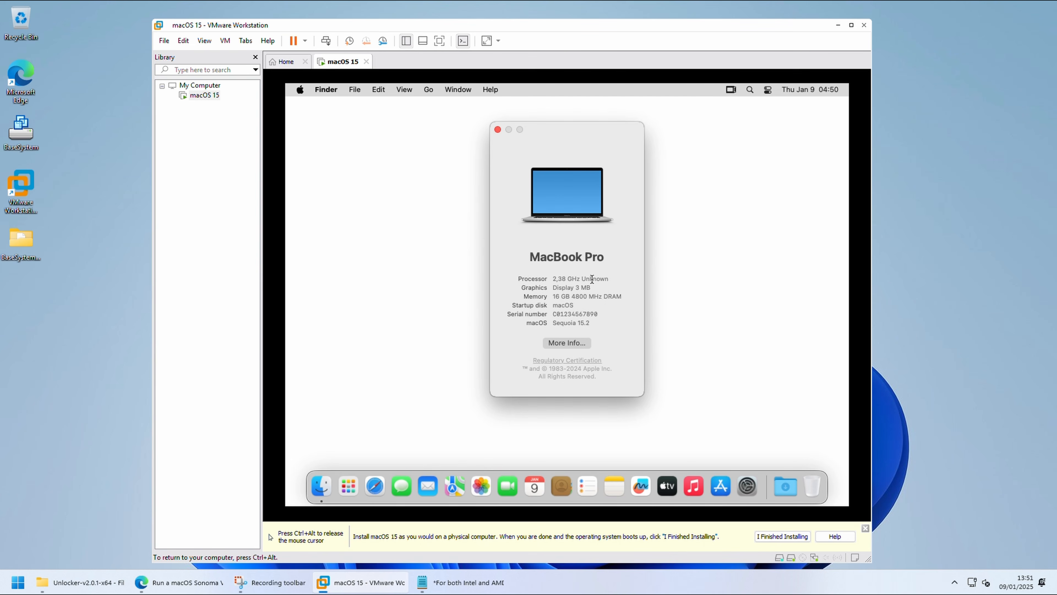
click(497, 129)
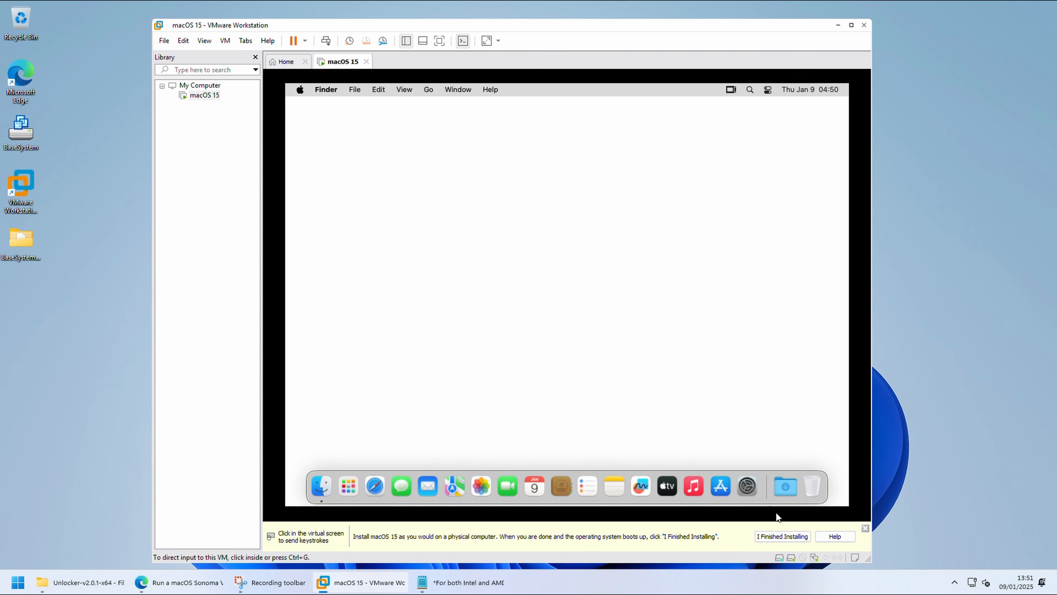
click(783, 536)
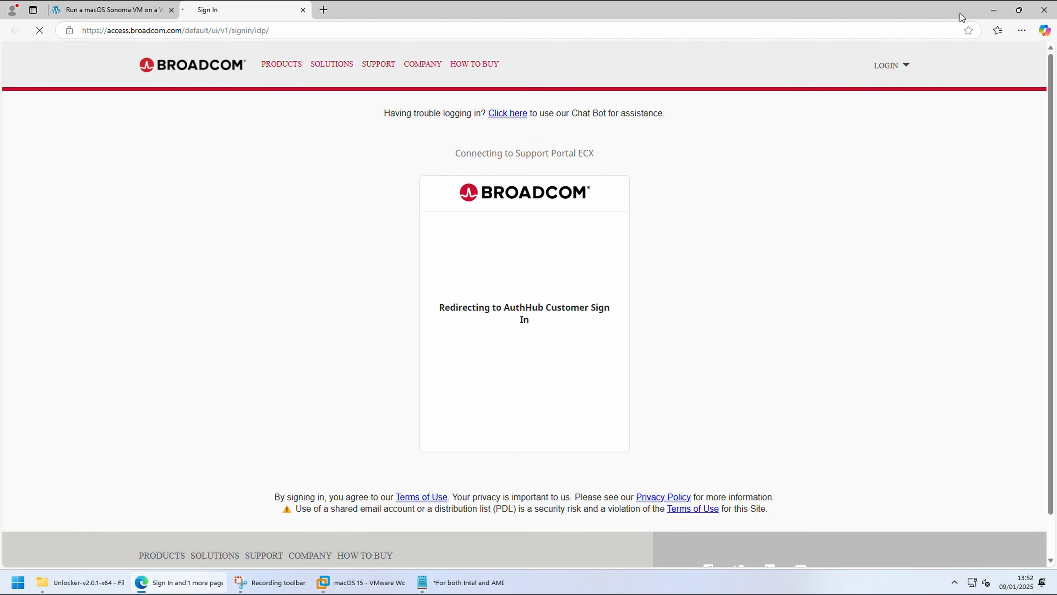
Step: Sign in to the Broadcom support portal with the account username and password, and decline saving the password in the browser
click(567, 488)
key(Return)
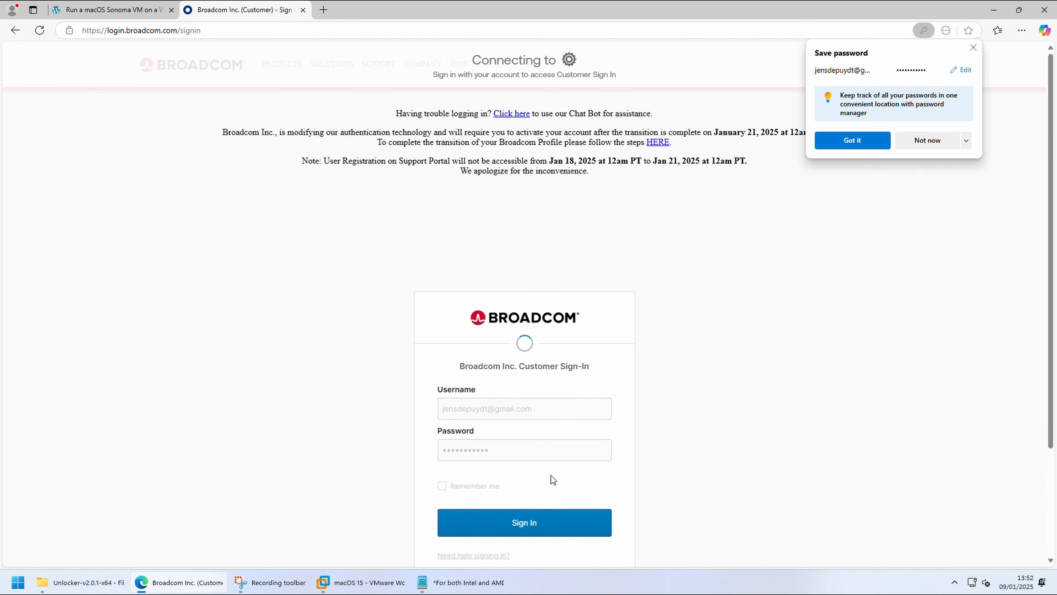
click(926, 140)
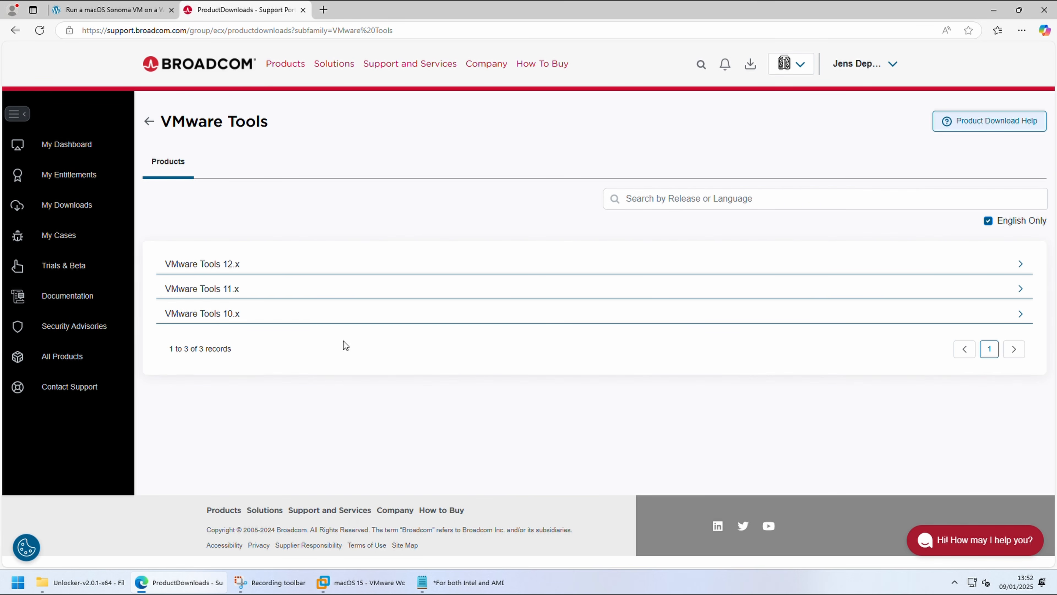
Step: Find the darwin package of VMware Tools 11.3.5 under VMware Tools 11.x and download its macOS zip file
click(237, 291)
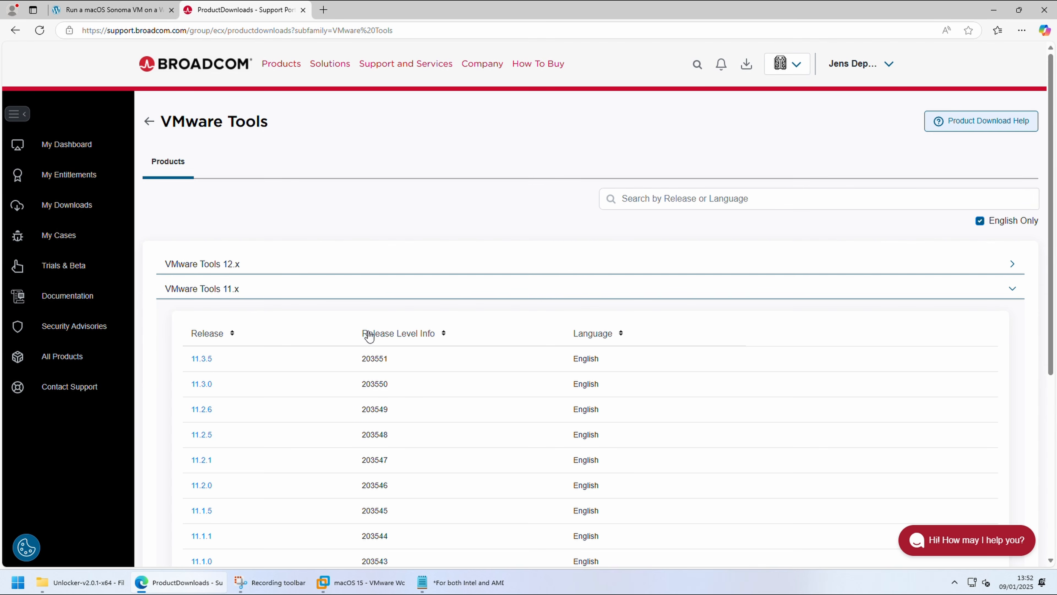
click(205, 361)
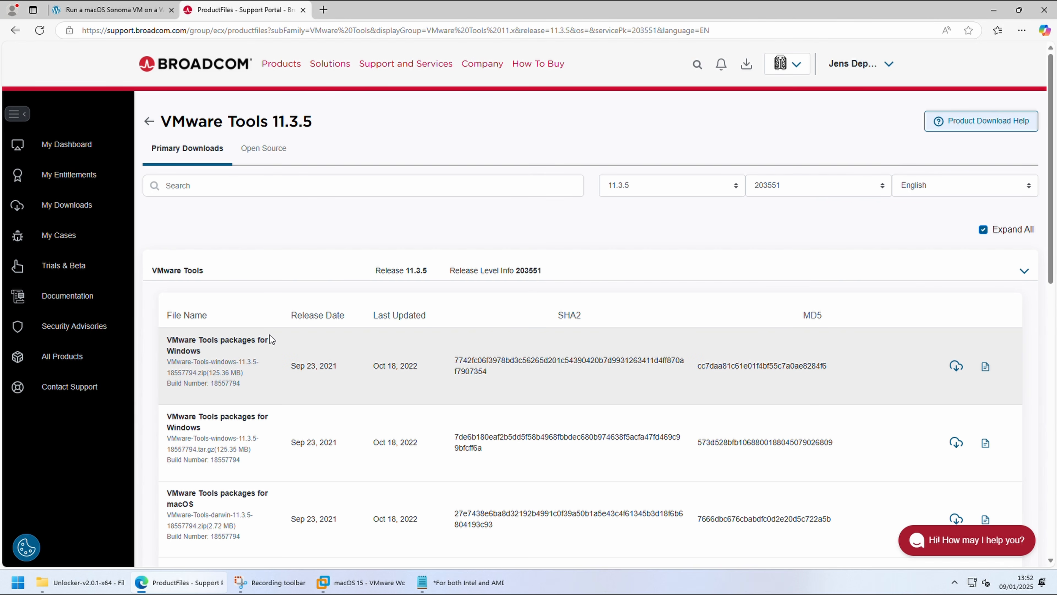
key(ctrl+f)
text(darw)
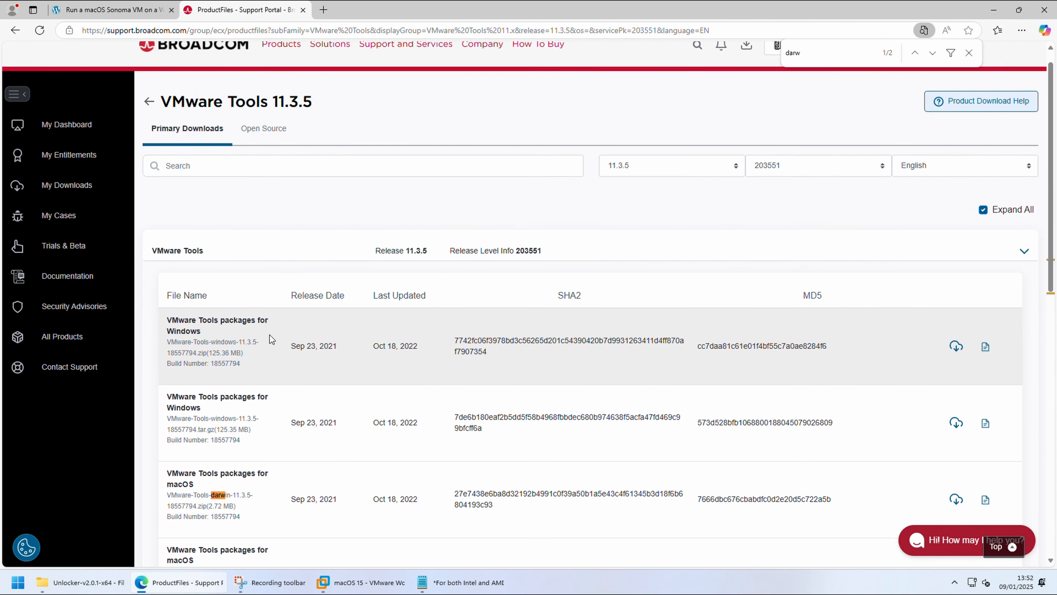
scroll(270, 337, down, 3)
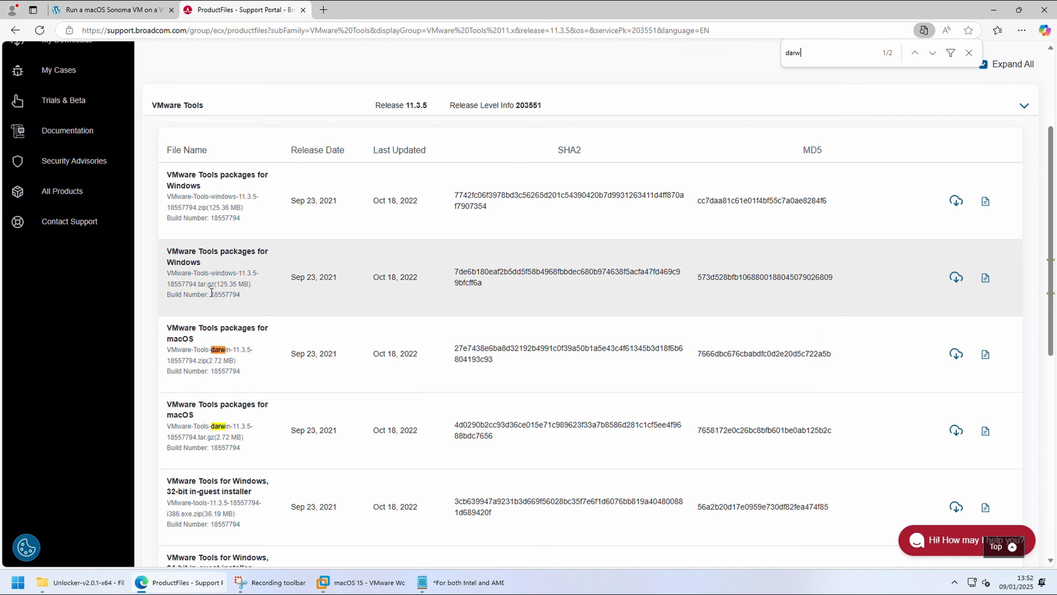
click(956, 354)
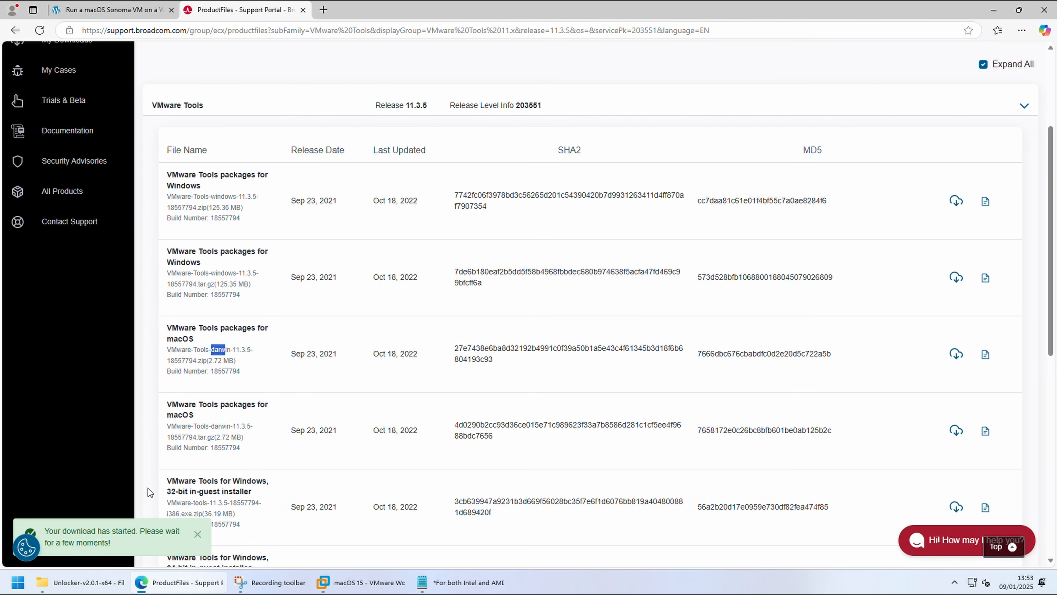
Step: Extract VMware-Tools-darwin-11.3.5-18557794 into its own folder in Downloads, and minimize the browser and folder windows
click(119, 582)
click(81, 310)
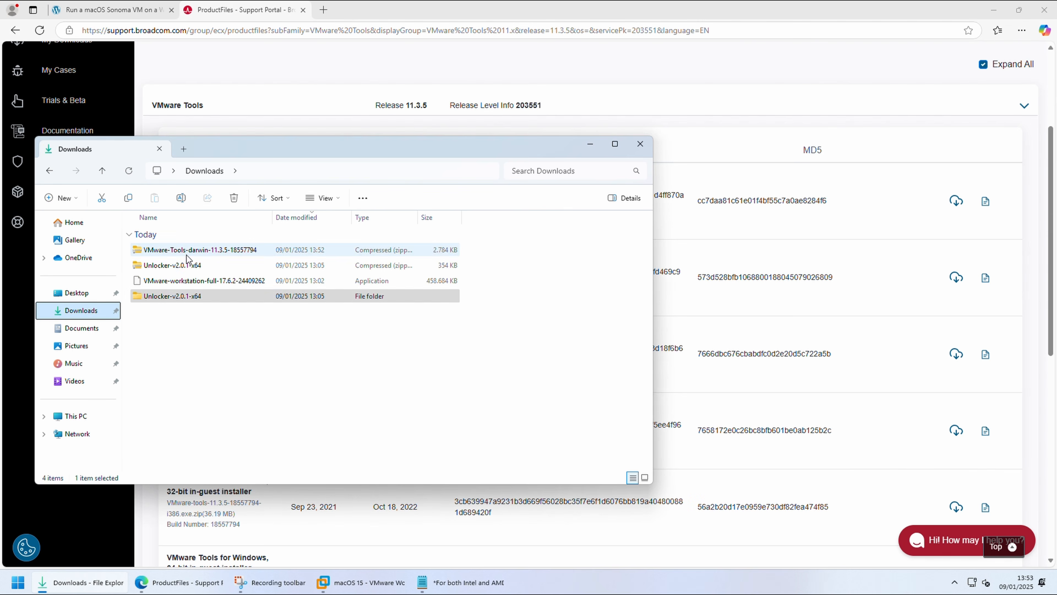
right_click(196, 251)
click(250, 374)
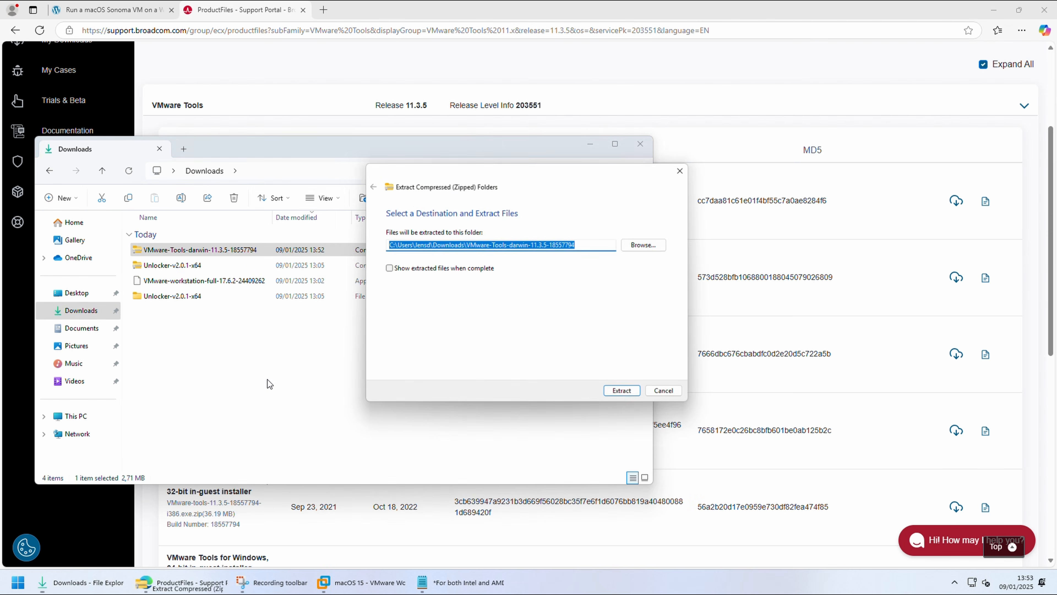
click(626, 400)
click(992, 10)
click(592, 145)
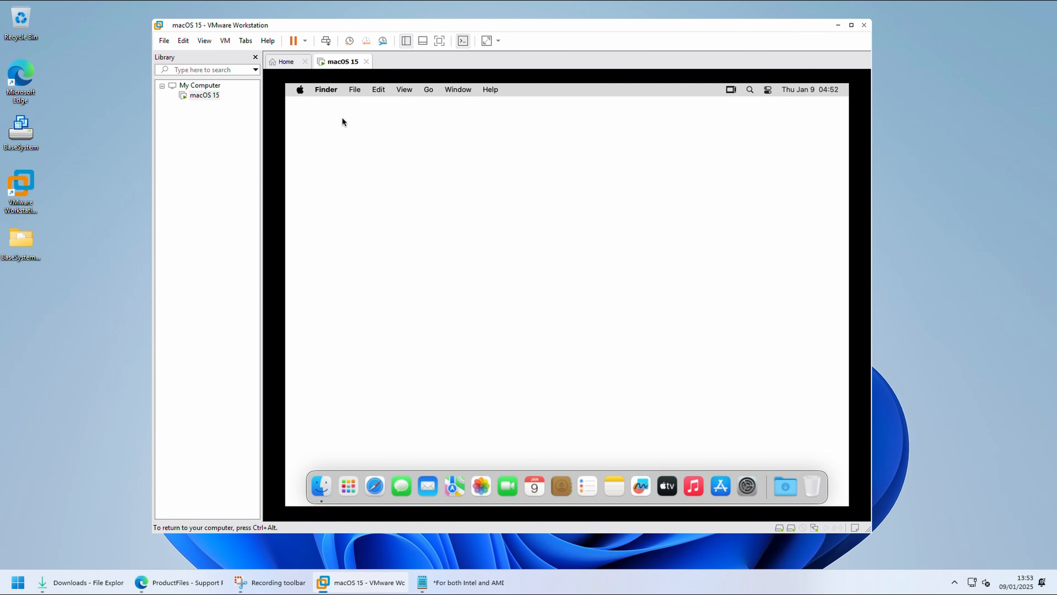
Step: Open the CD/DVD (SATA) settings of the macOS 15 virtual machine and set the drive to use an ISO image file
right_click(210, 97)
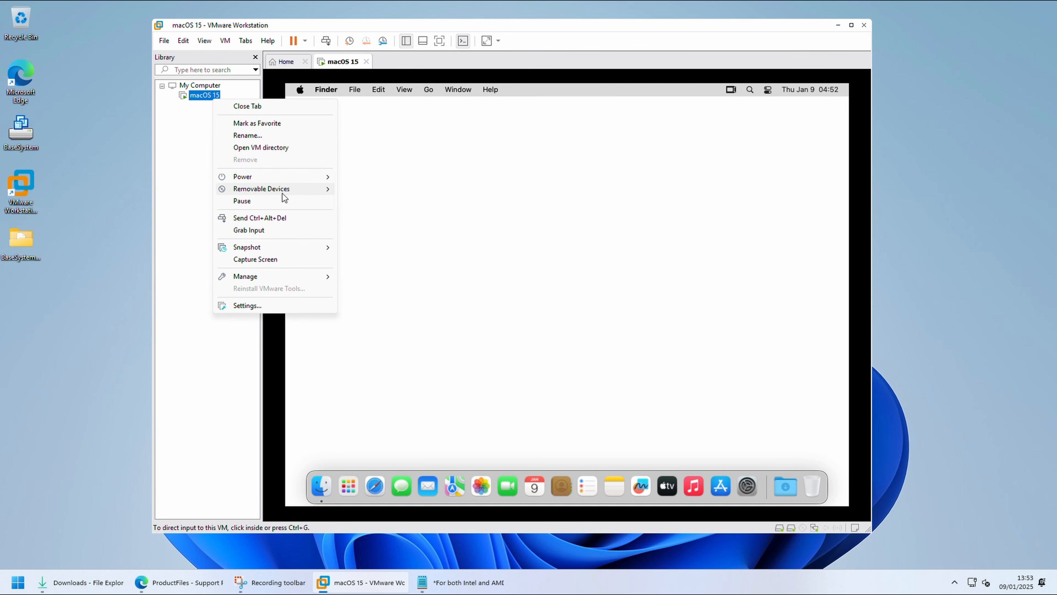
mouse_move(284, 191)
mouse_move(374, 194)
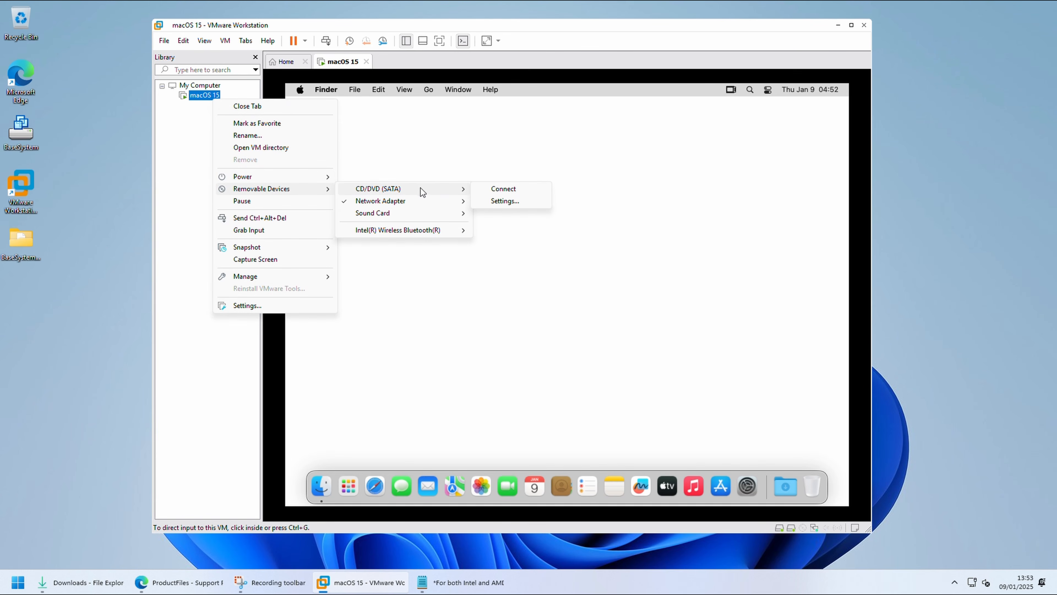
click(490, 202)
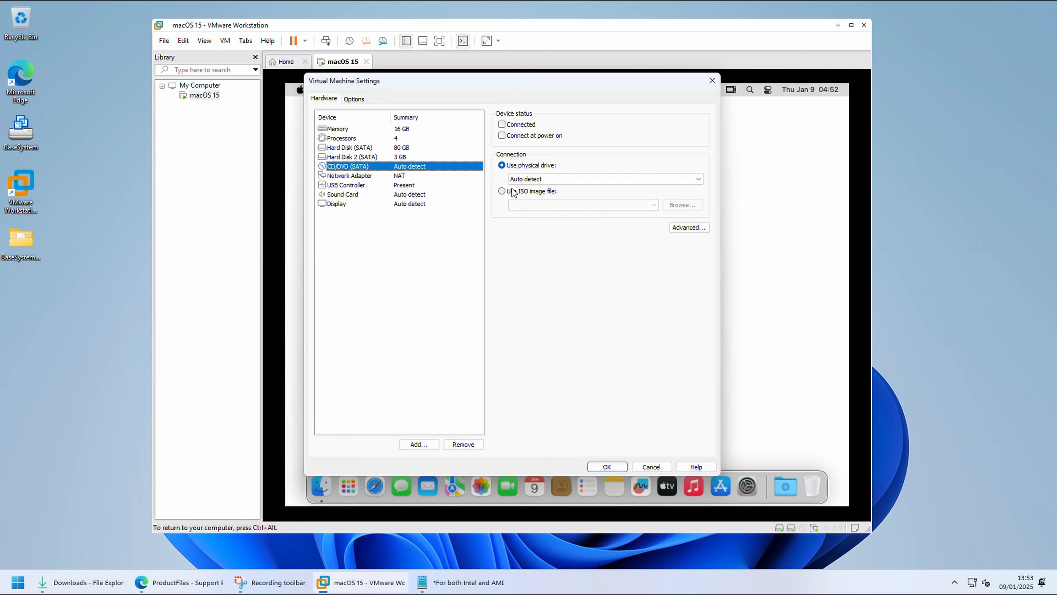
click(547, 189)
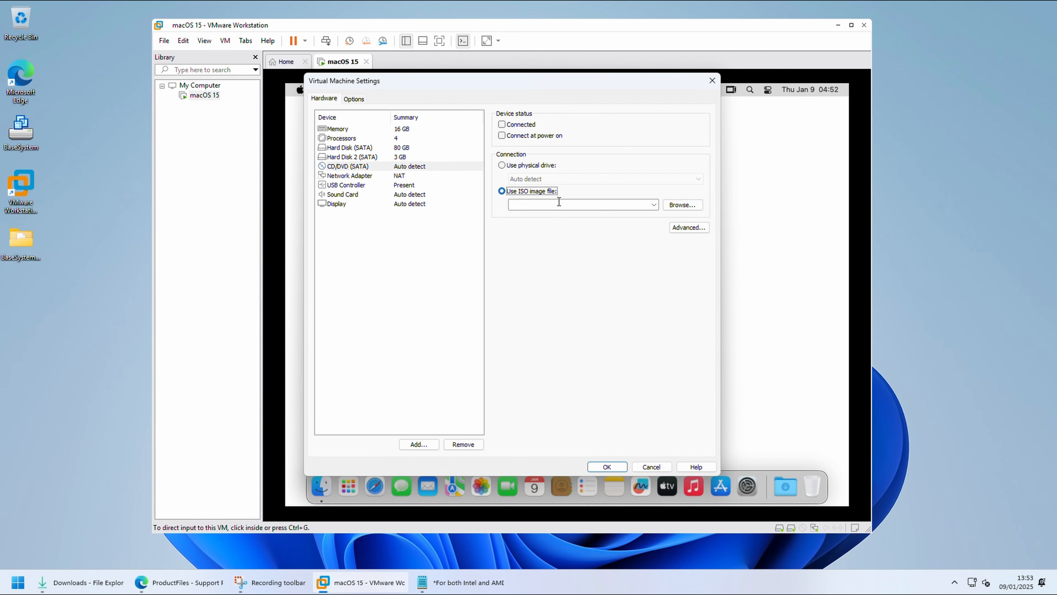
Step: Load the darwin ISO from the vmtools folder in VMware-Tools-darwin-11.3.5-18557794 in Downloads, mark the drive as connected and apply the settings
click(682, 204)
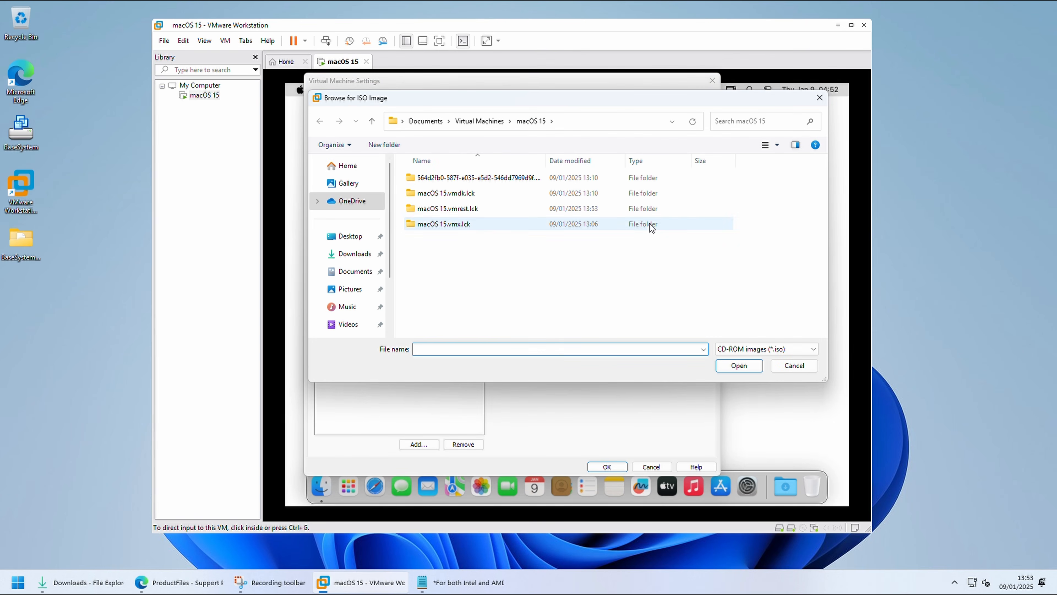
click(354, 254)
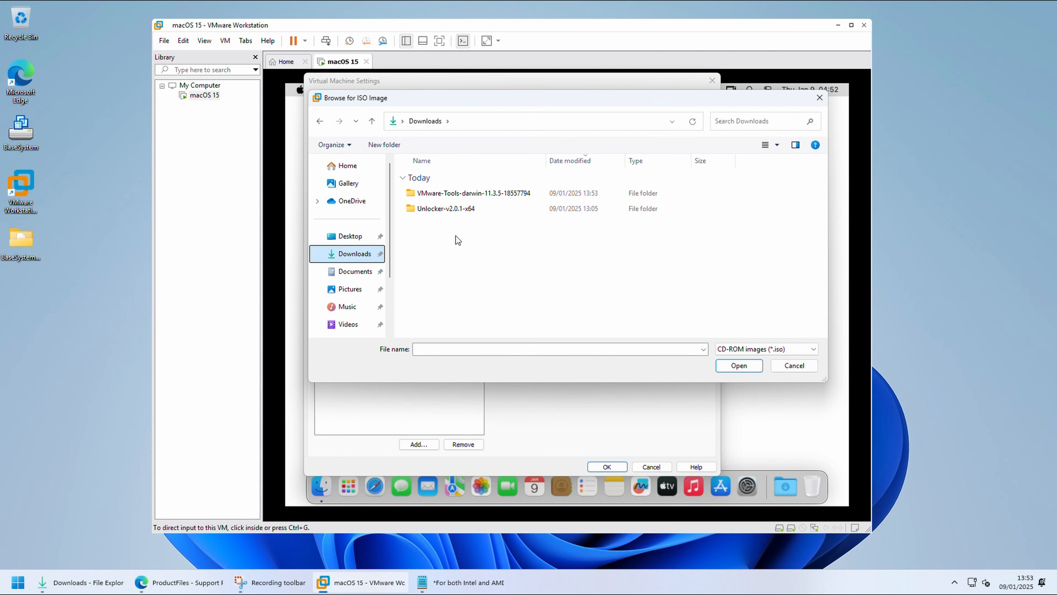
double_click(457, 195)
double_click(441, 195)
click(437, 190)
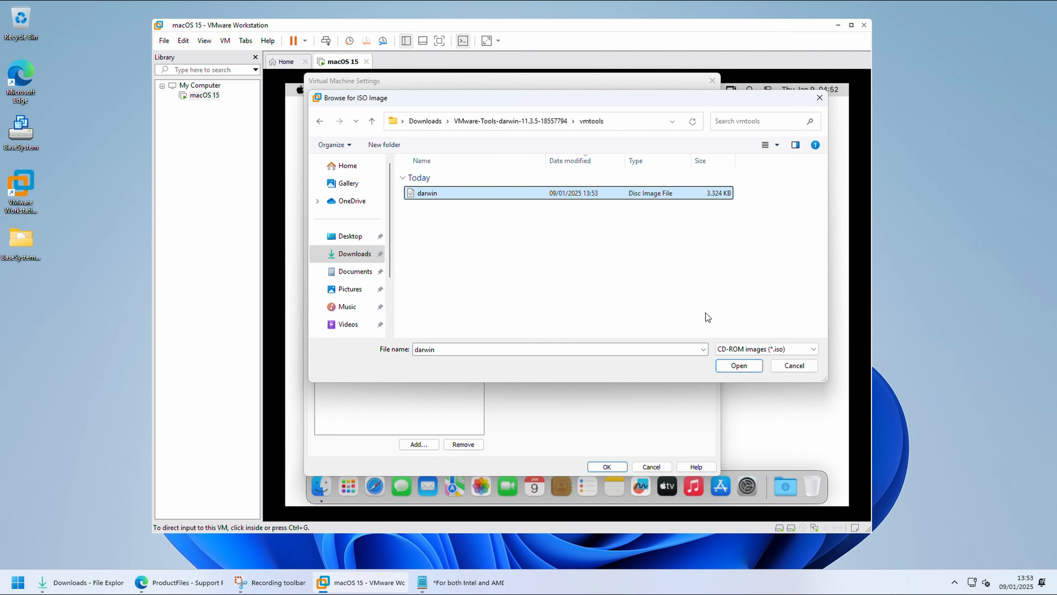
click(750, 368)
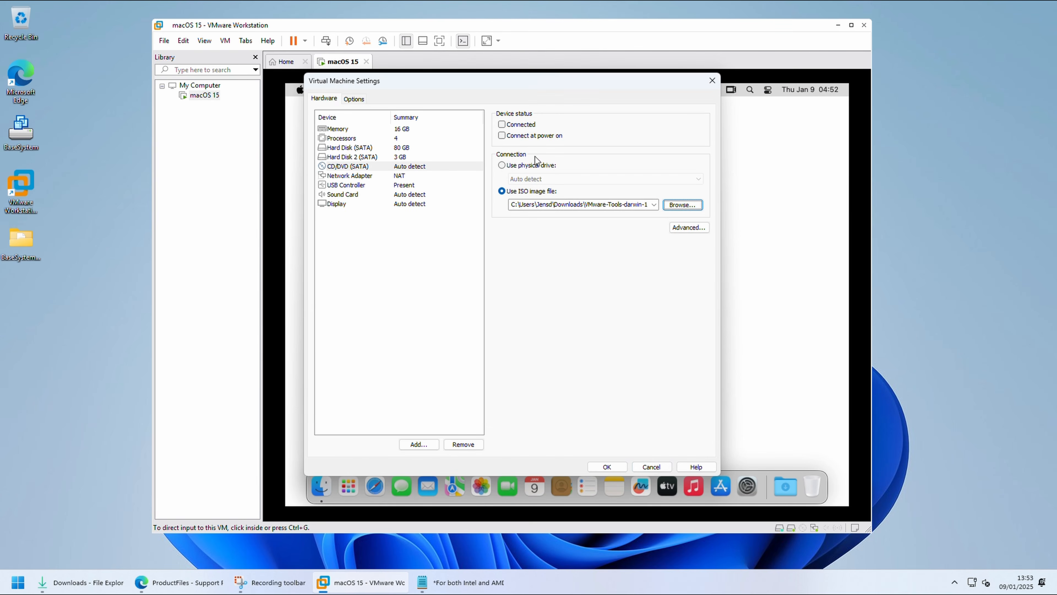
click(518, 125)
click(618, 468)
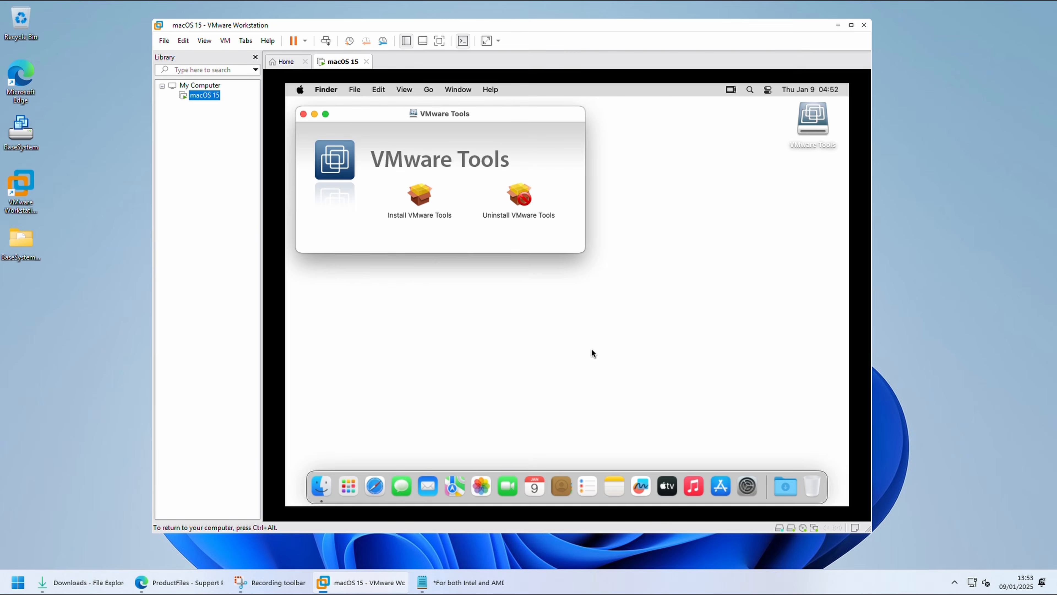
Step: Run the VMware Tools installer for all users, authorize it with the account password and allow it to administer the computer
click(421, 197)
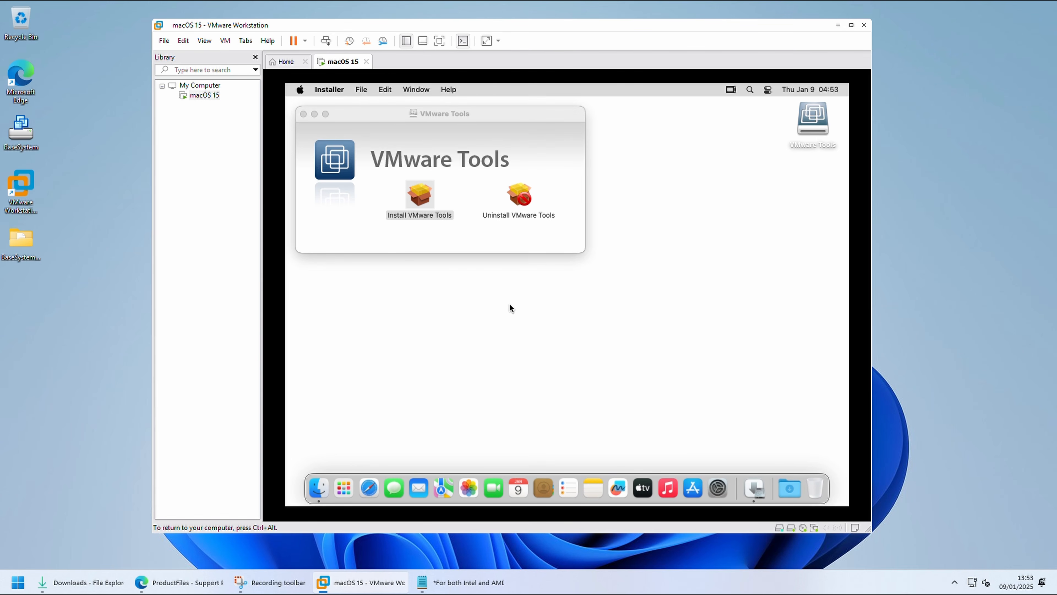
click(700, 376)
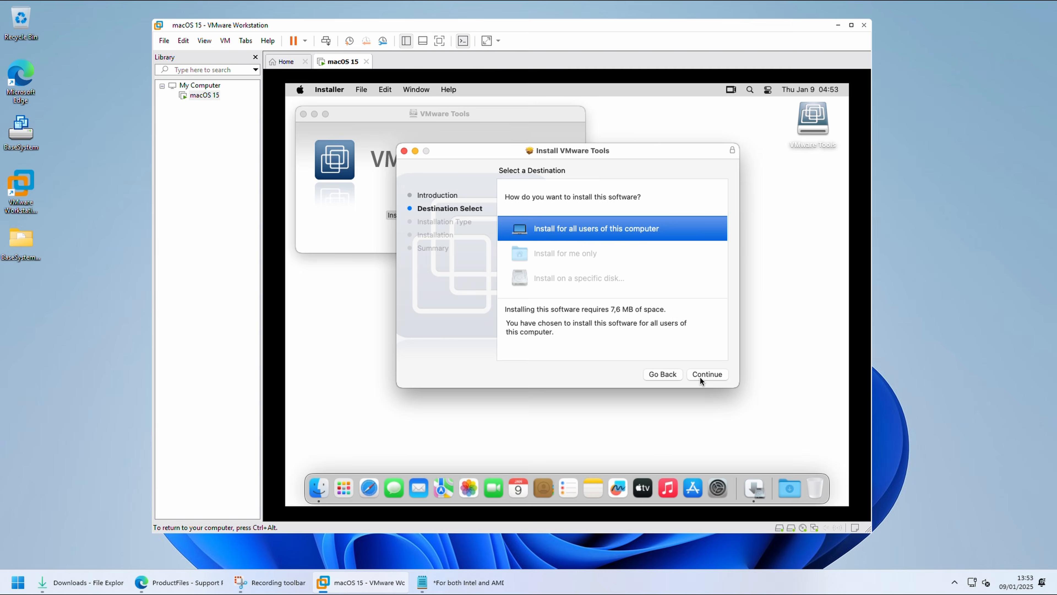
click(699, 376)
click(700, 376)
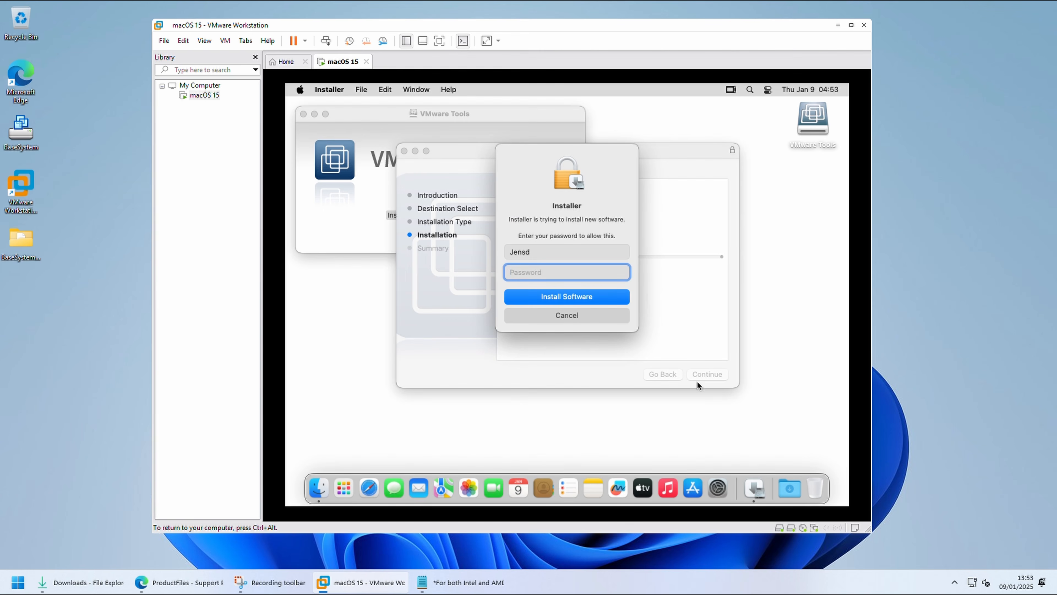
text(•••••••••)
key(Return)
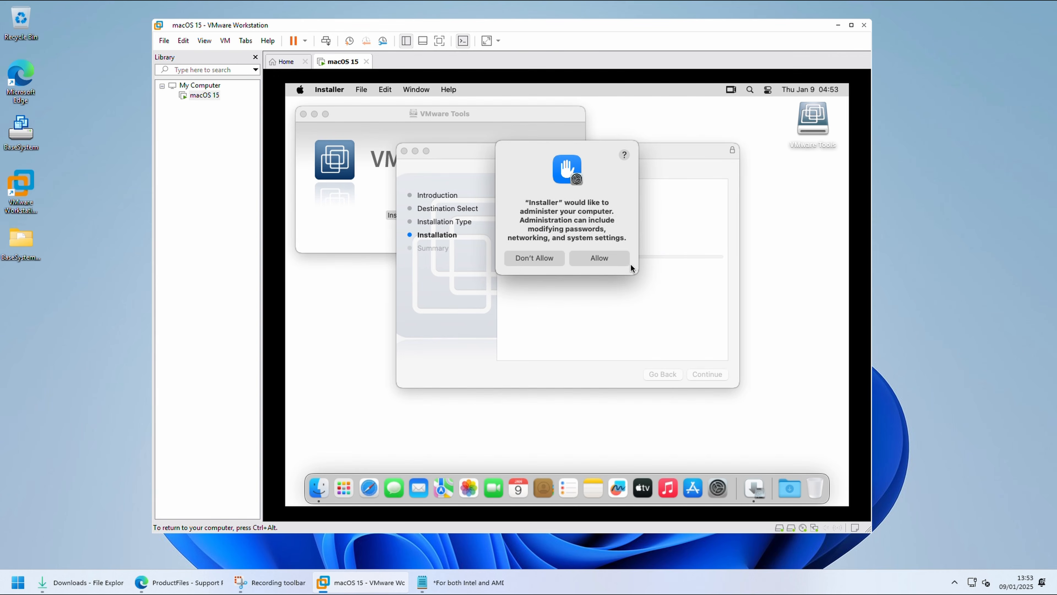
click(627, 262)
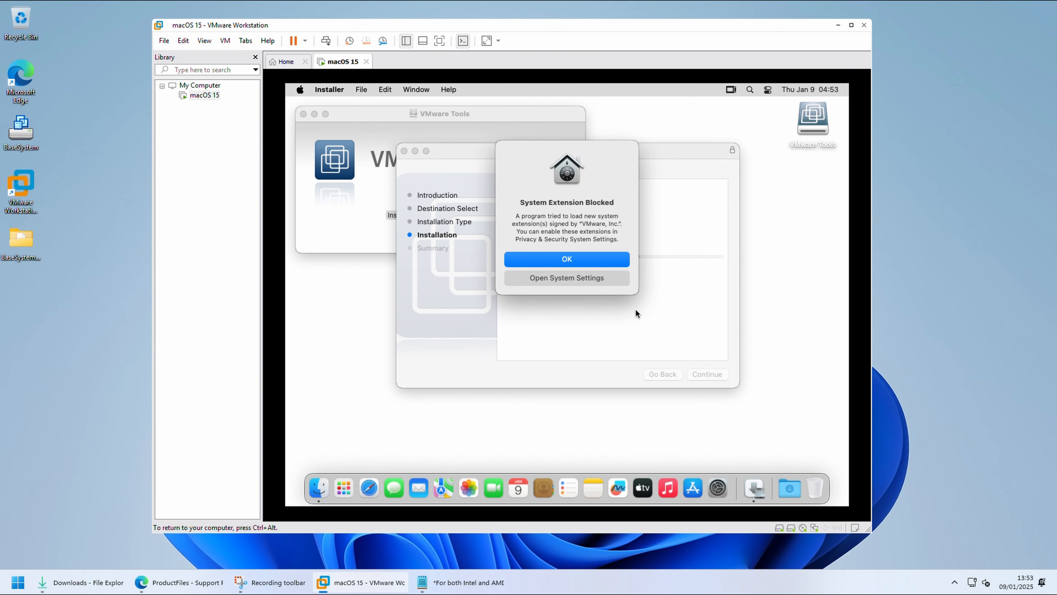
Step: Allow the blocked VMware, Inc. system software in Privacy & Security using the account password, postpone the restart and close System Settings
click(604, 275)
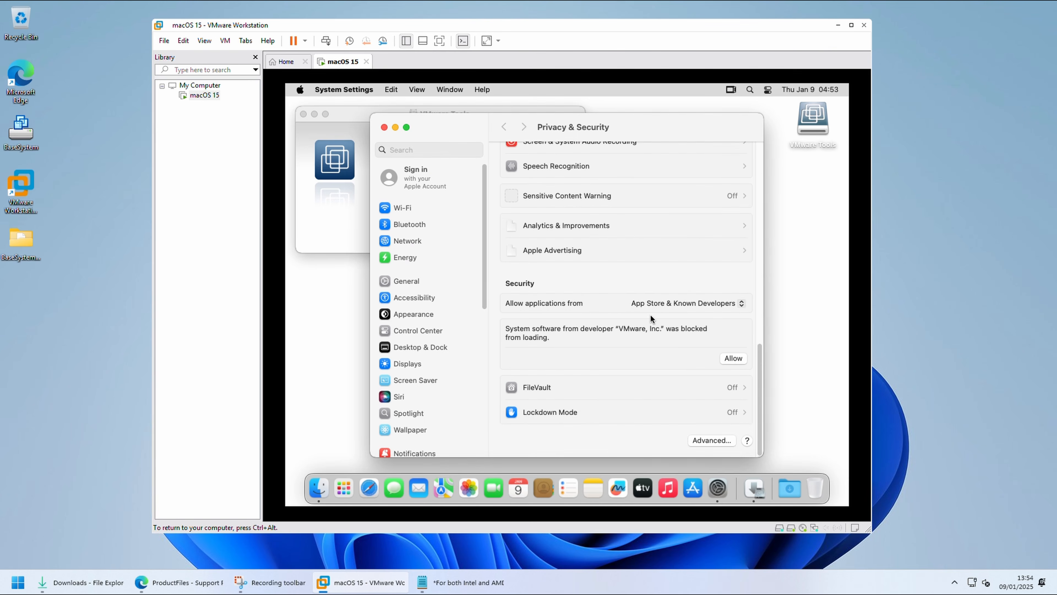
click(733, 398)
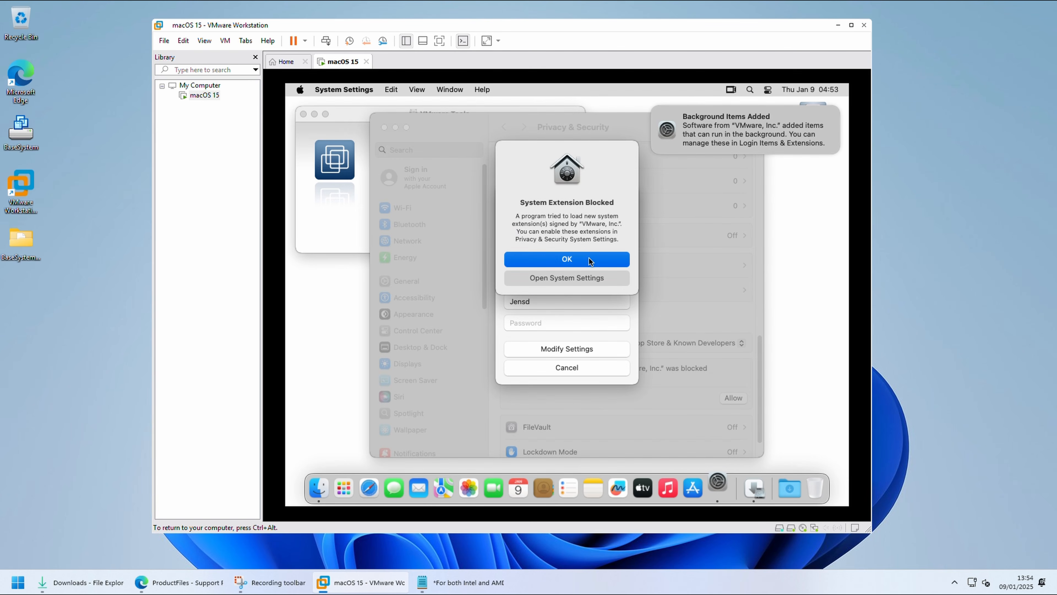
click(538, 259)
text(••••••••)
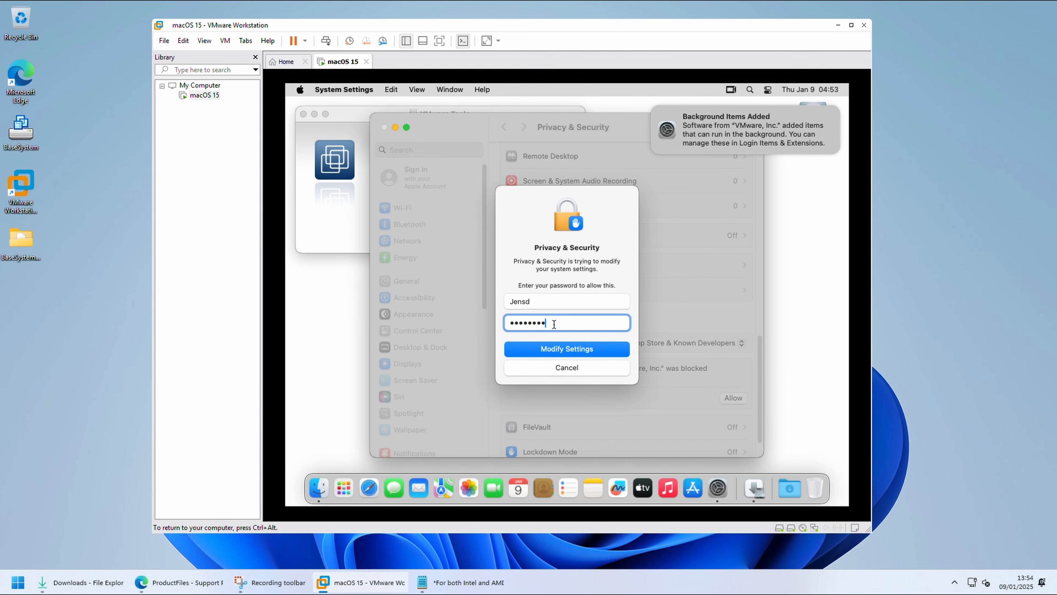
click(581, 347)
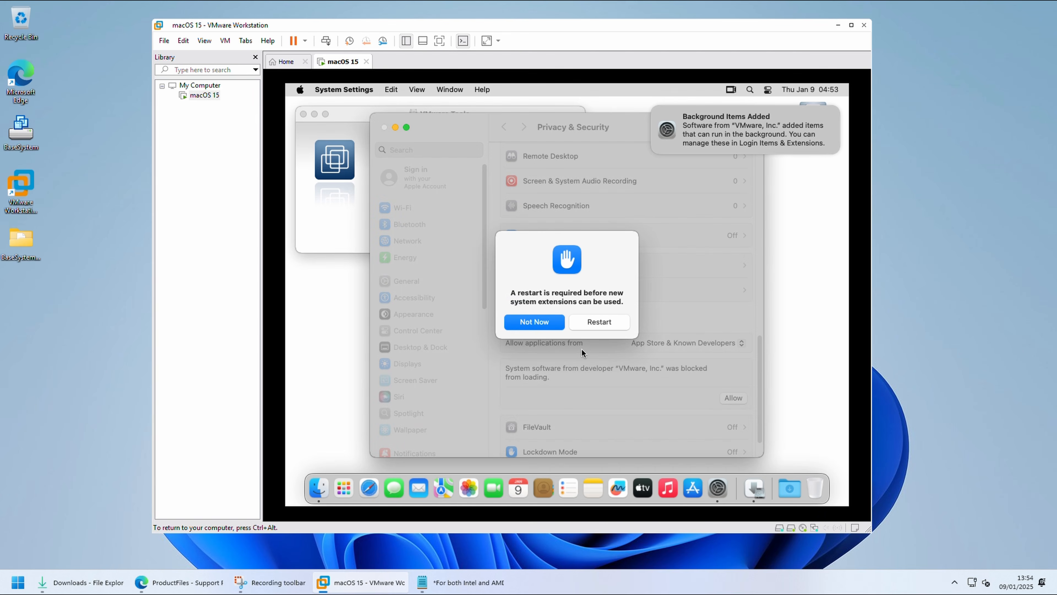
click(548, 328)
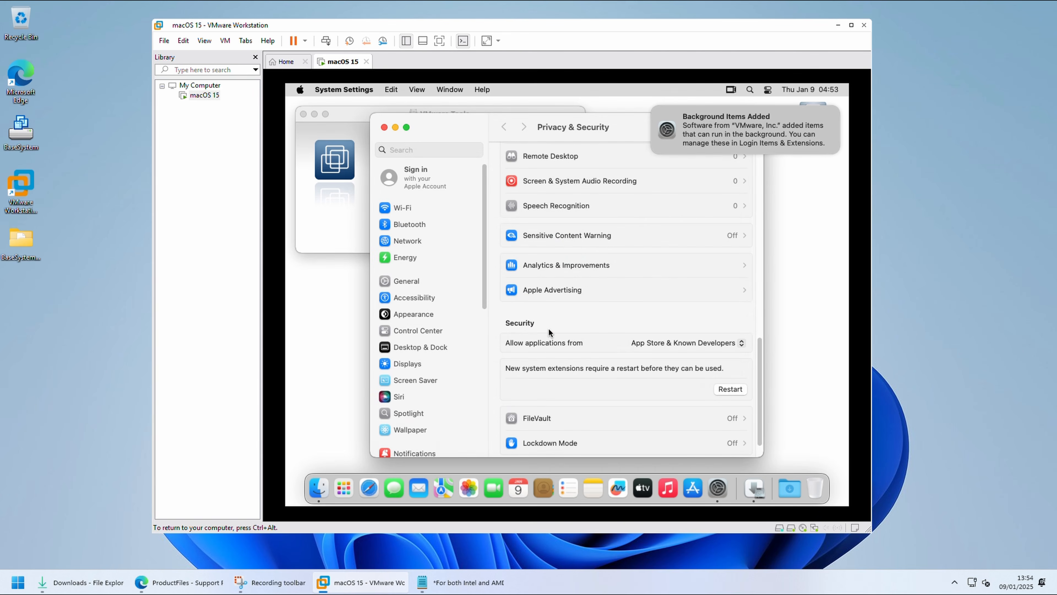
click(383, 128)
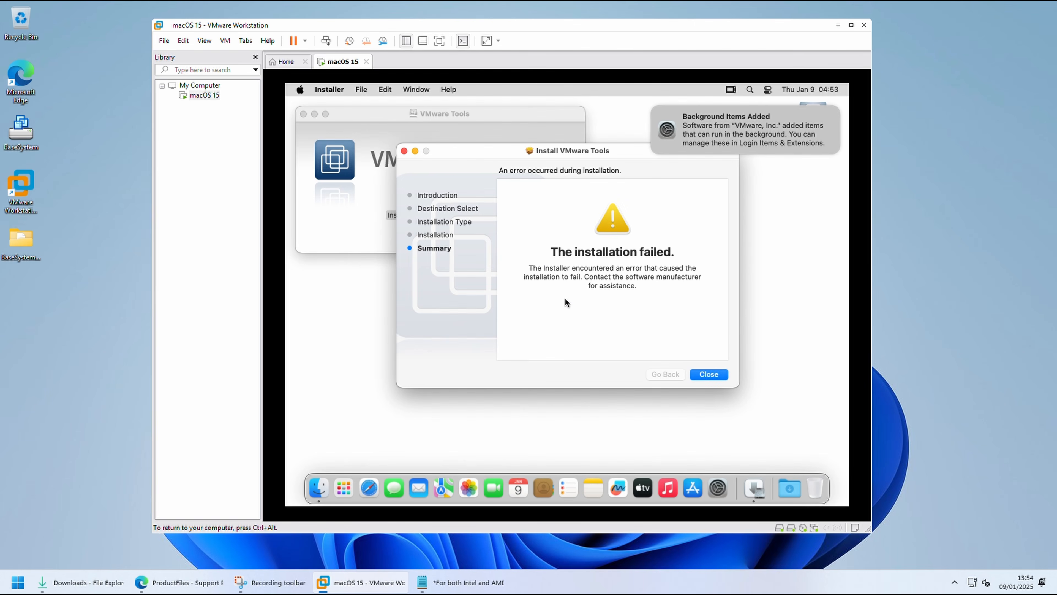
Step: Close the installer, run the VMware Tools installation again with the account password and administration access allowed, and restart the Mac
click(704, 372)
double_click(418, 204)
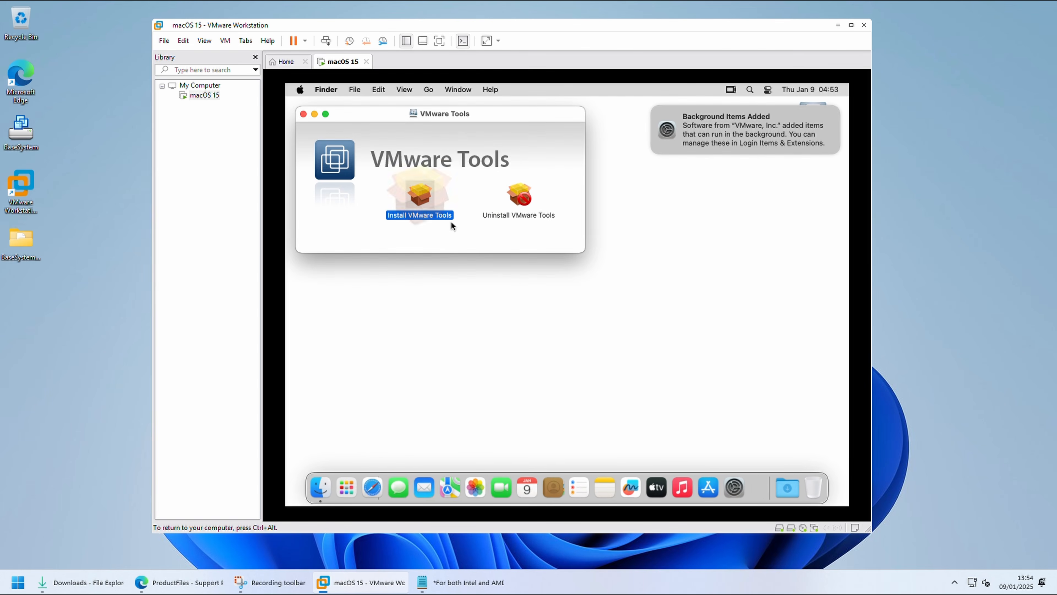
click(705, 374)
click(705, 374)
click(704, 374)
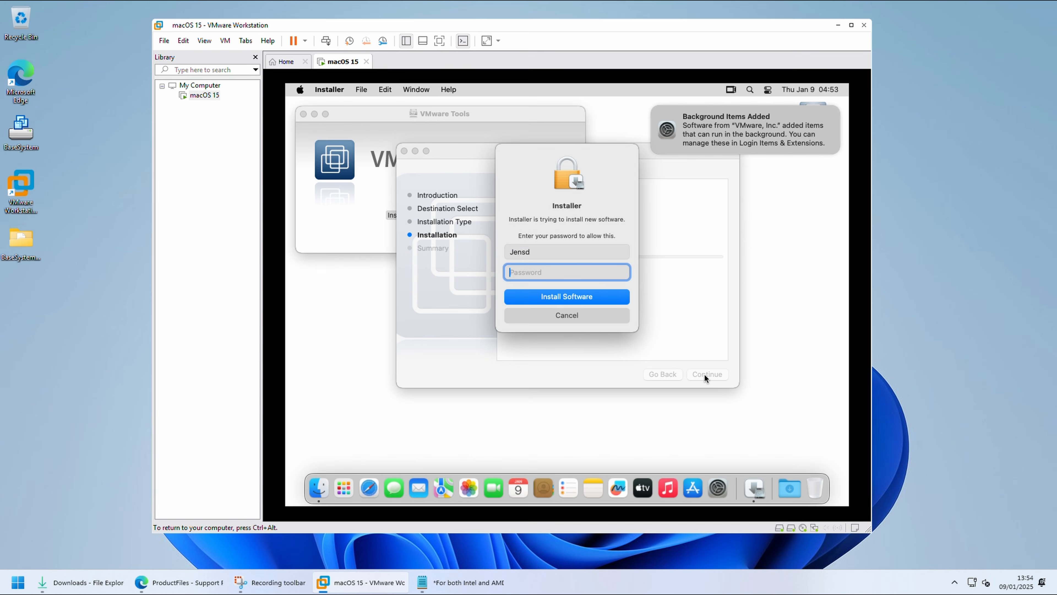
text(••••)
key(Return)
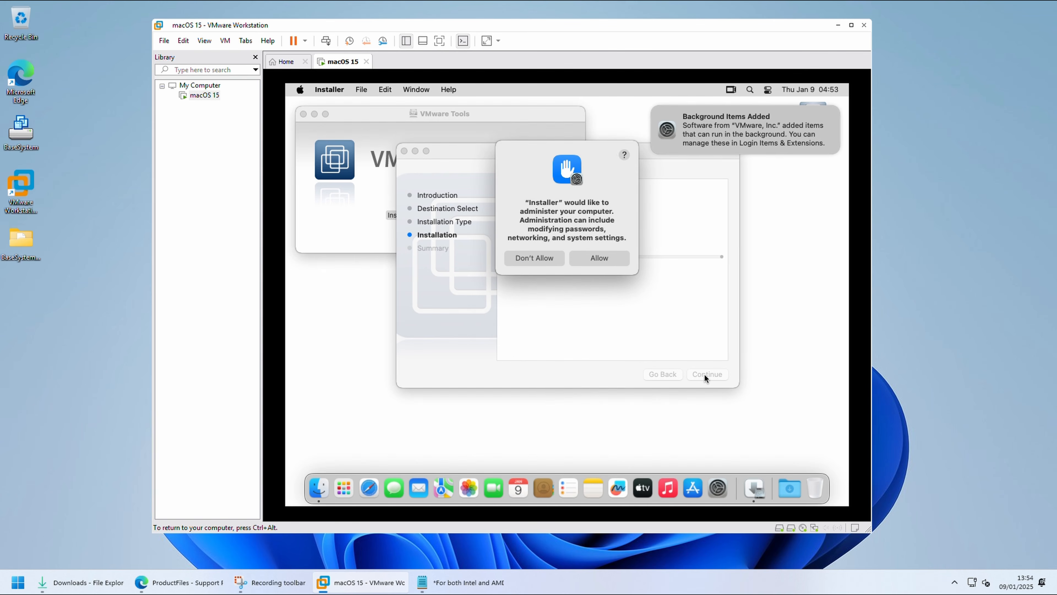
click(613, 257)
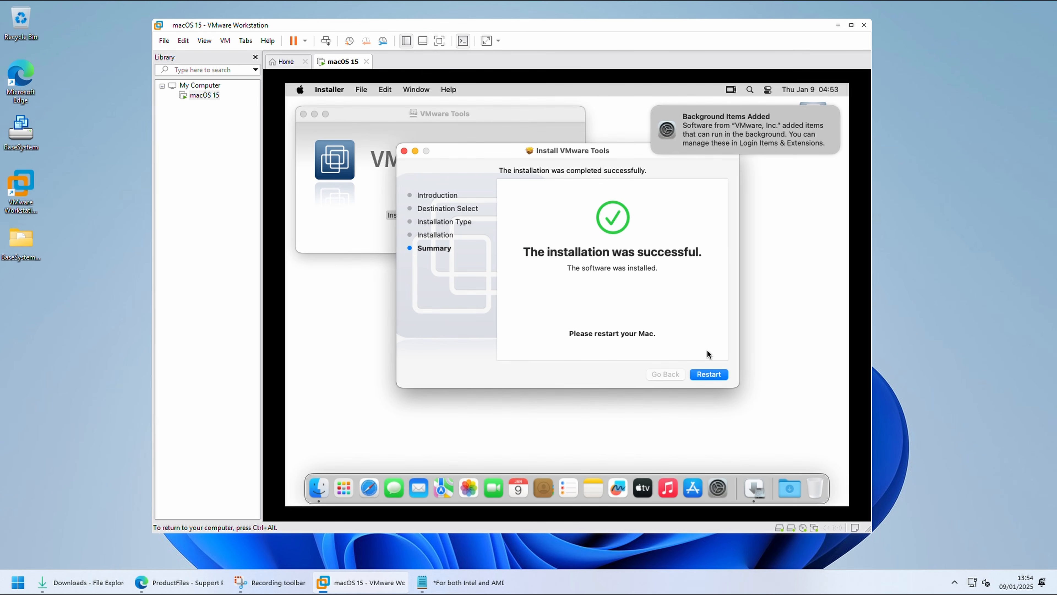
click(702, 374)
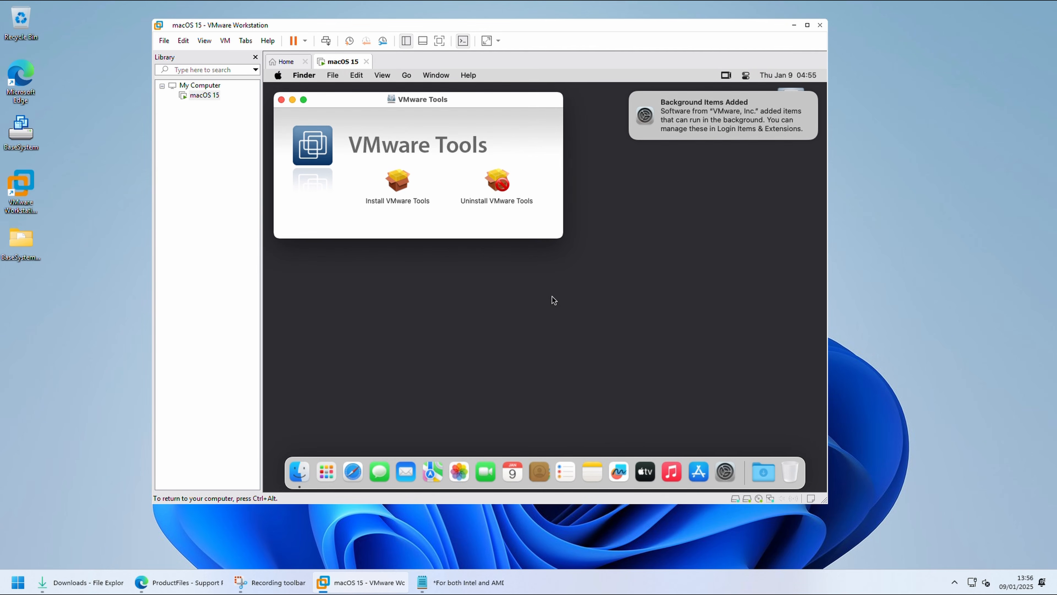
Step: Log in to the macOS account, close the VMware Tools window and eject the VMware Tools disc from the desktop
click(554, 293)
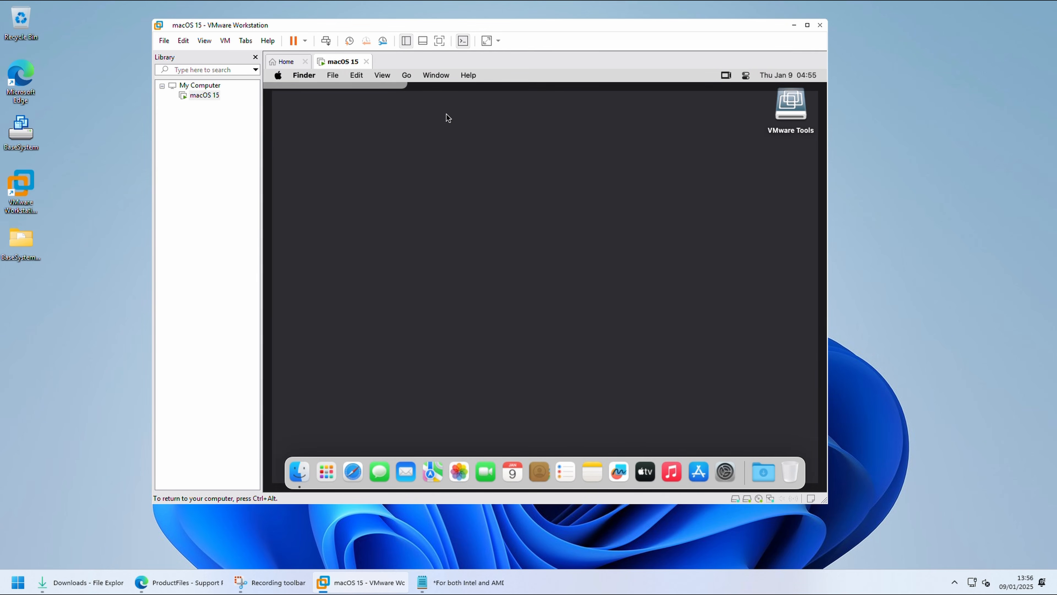
click(503, 197)
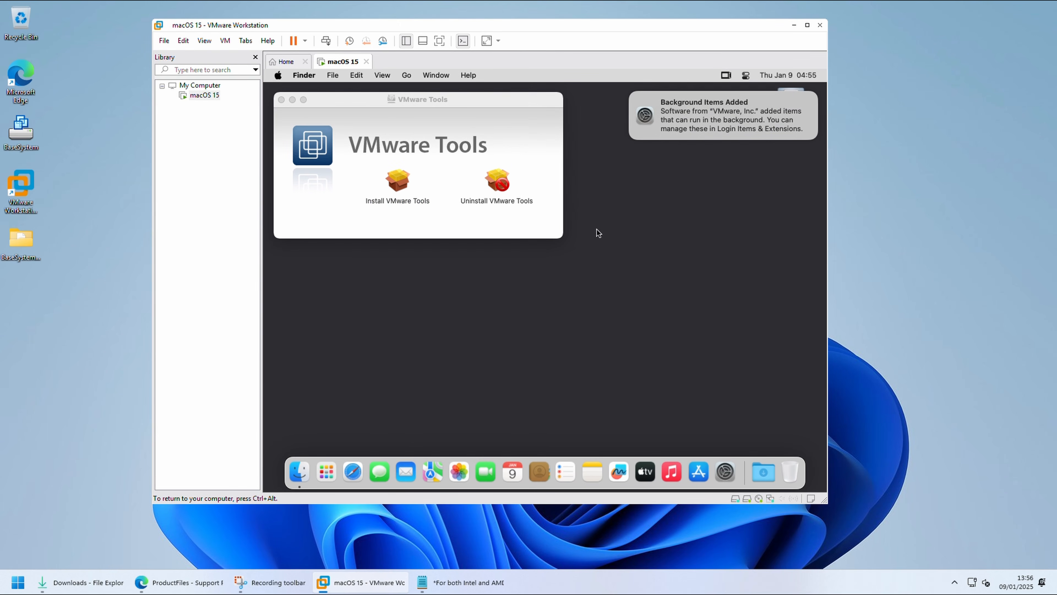
drag(471, 101, 604, 191)
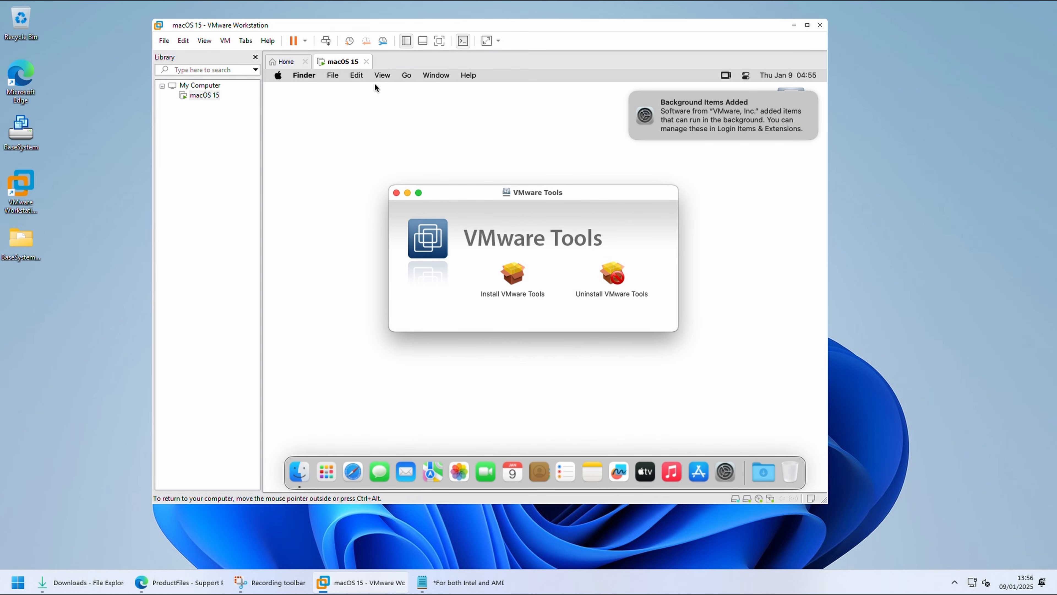
click(630, 95)
click(397, 193)
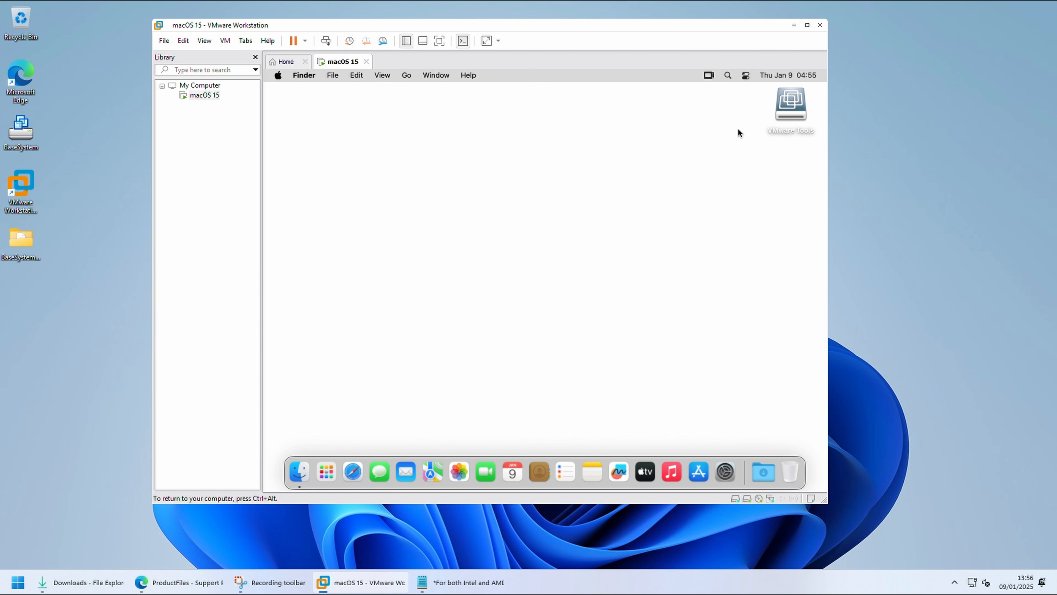
right_click(783, 109)
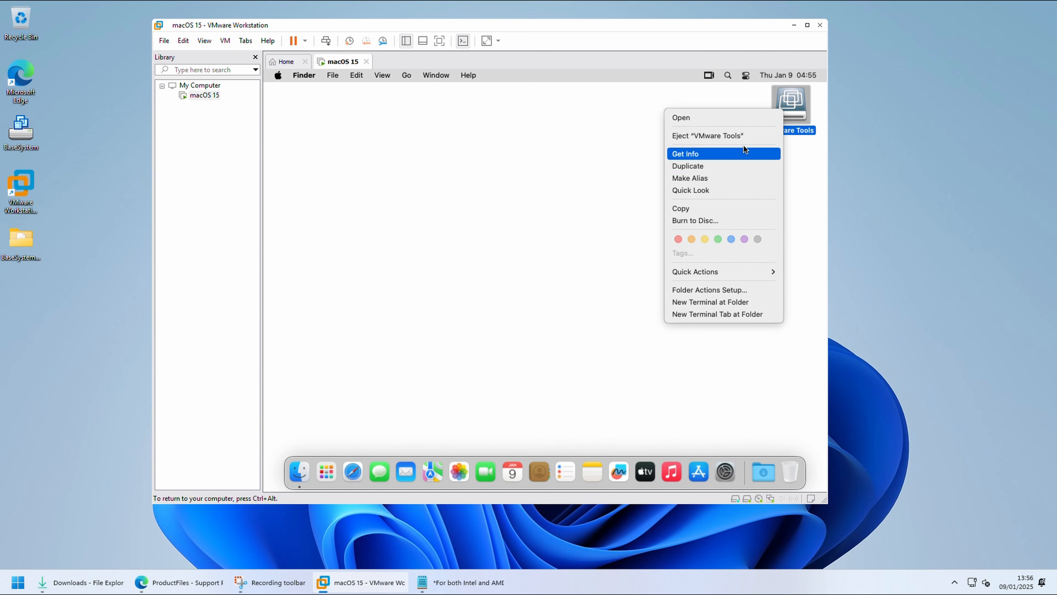
click(733, 137)
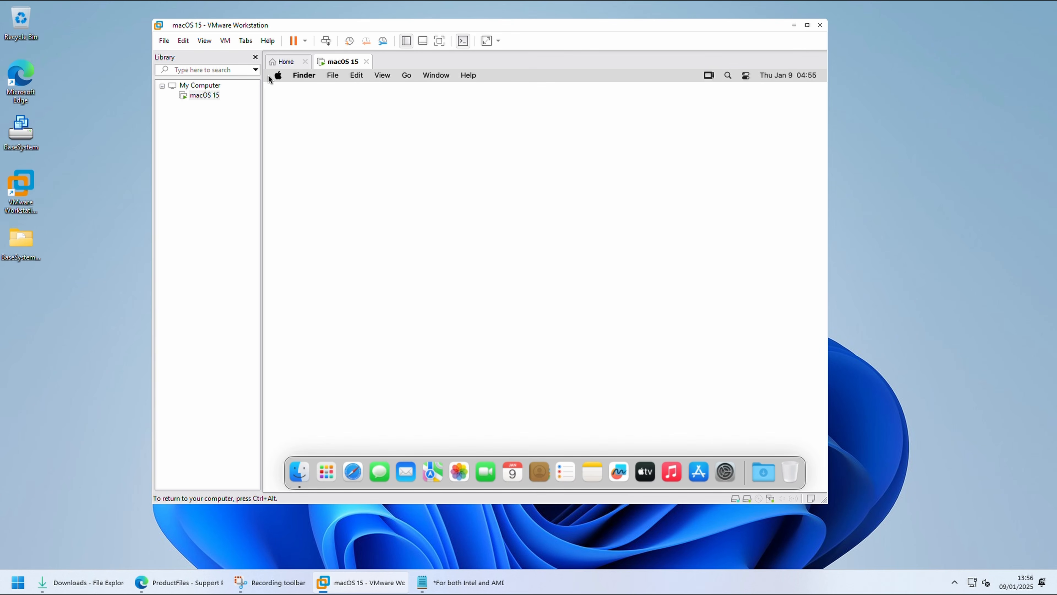
Step: Check the system details in About This Mac, including the graphics information, and close the window
click(278, 75)
click(306, 92)
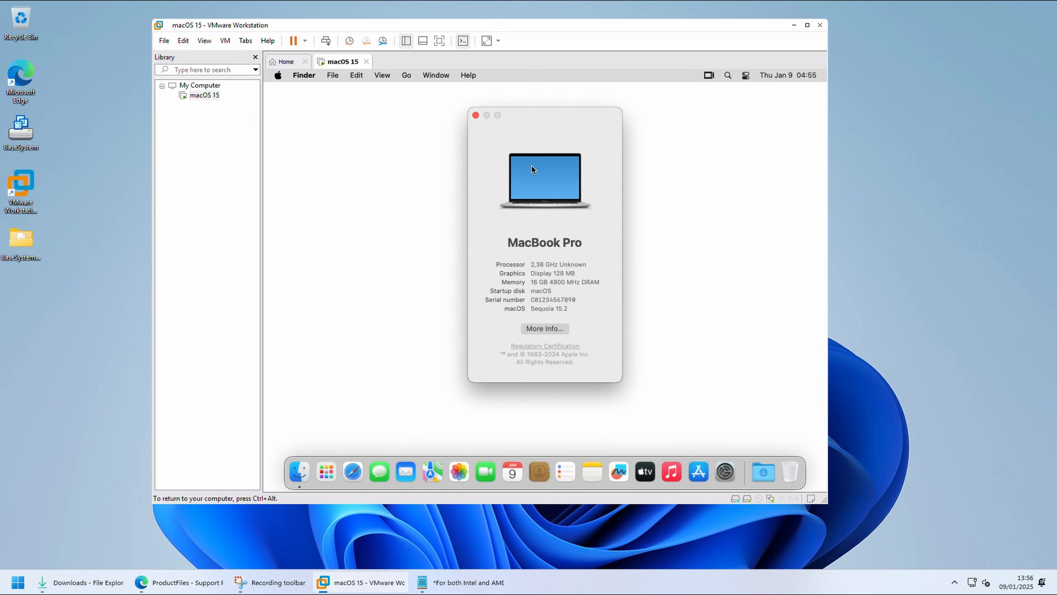
drag(531, 116, 537, 147)
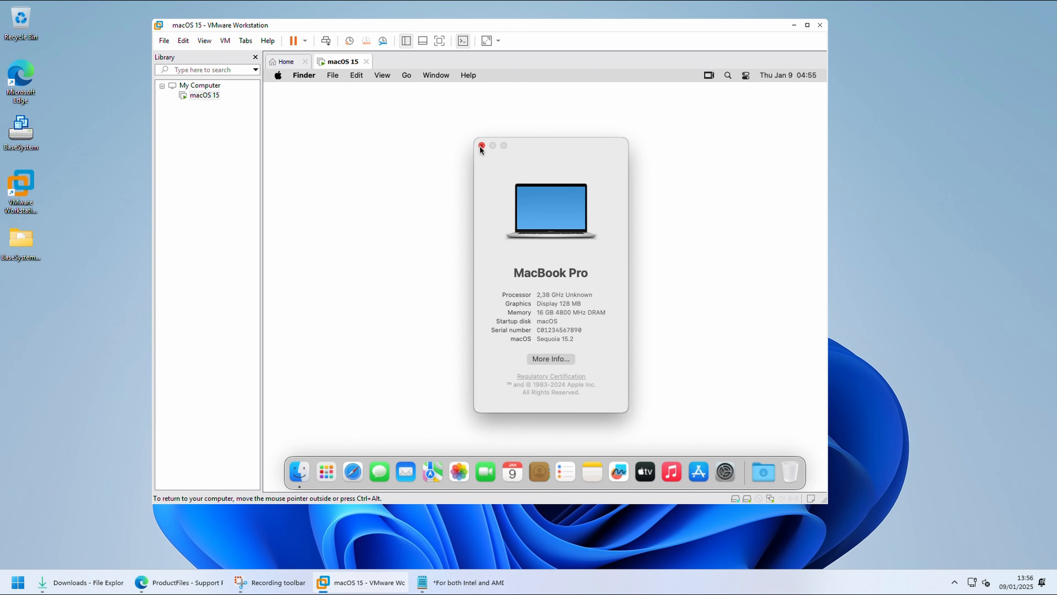
click(481, 146)
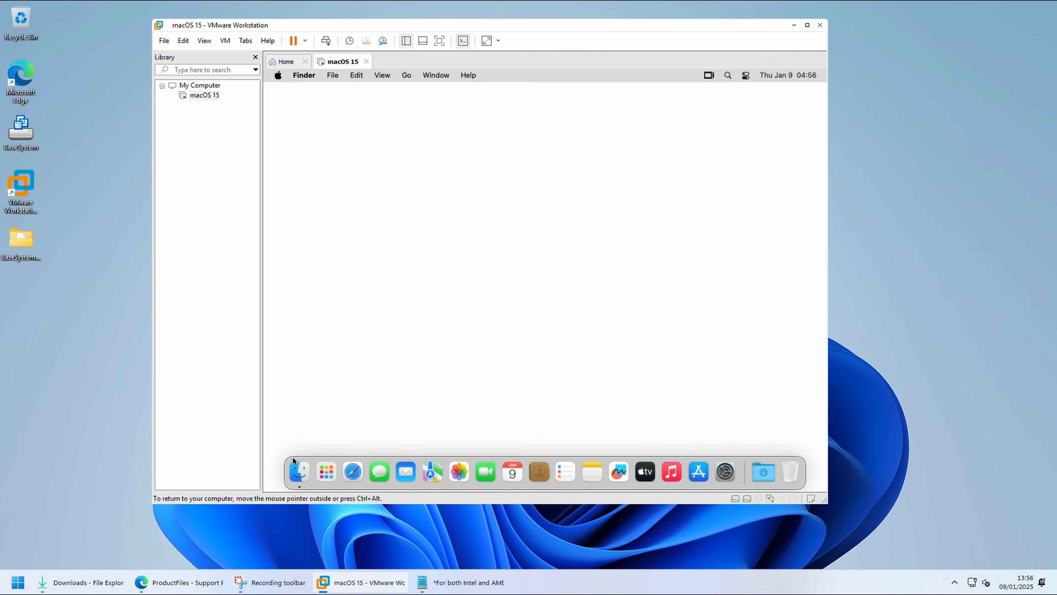
Step: Open Terminal from the Utilities folder inside Applications in Finder
click(299, 471)
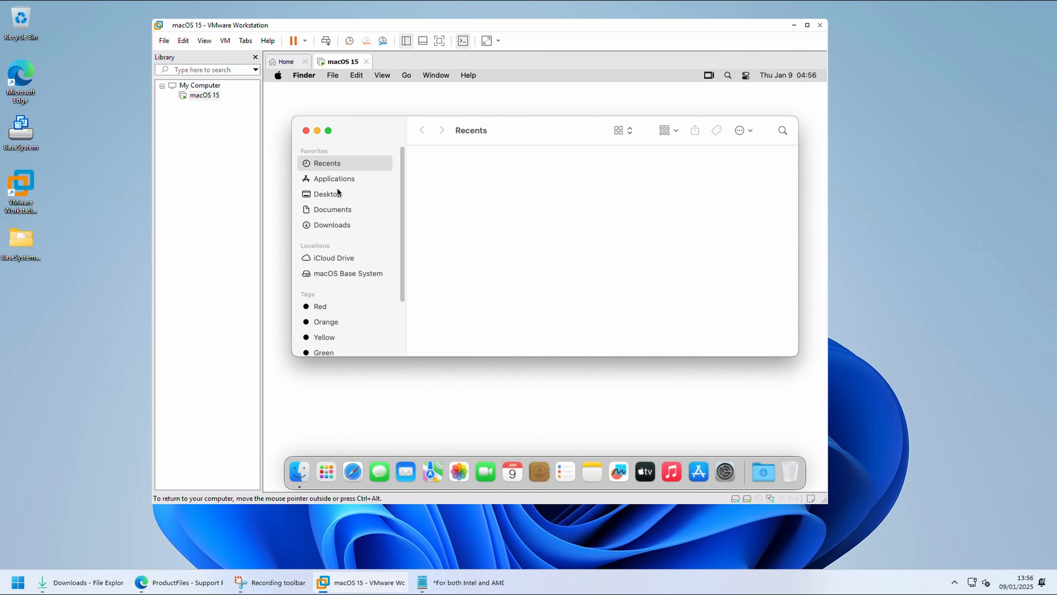
click(334, 179)
scroll(614, 304, down, 5)
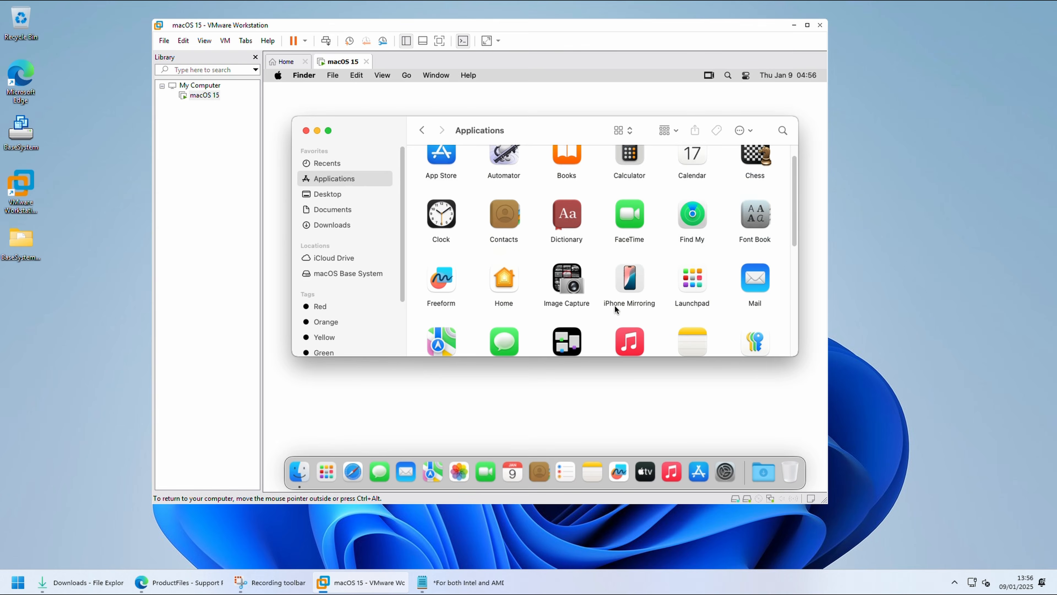
scroll(649, 304, down, 2)
double_click(686, 287)
double_click(682, 311)
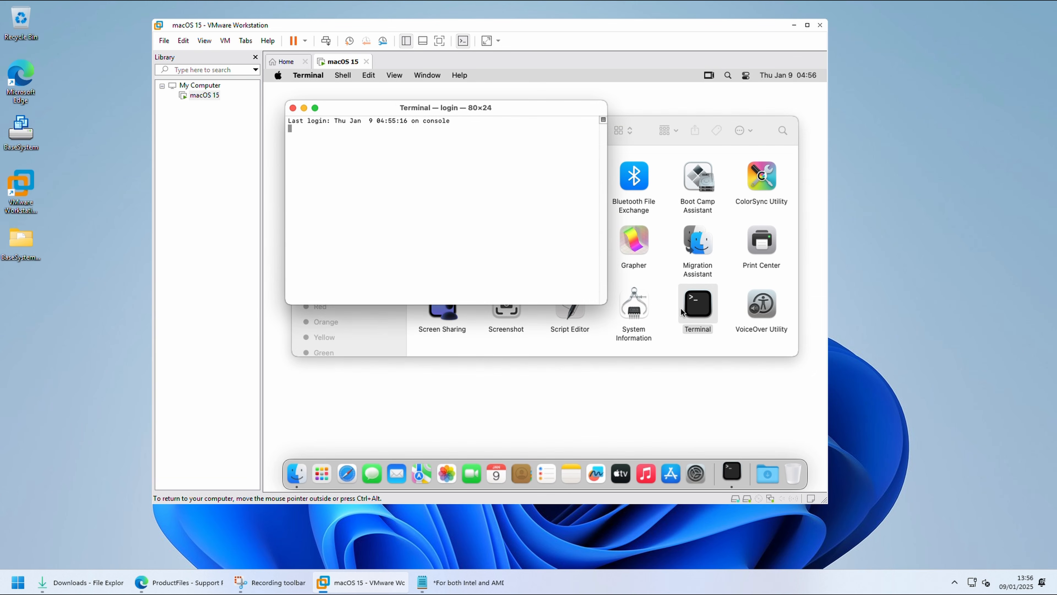
Step: Run sudo /Library/Application\ Support/VMware\ Tools/vmware-resolutionSet 1280 800 in Terminal and authorise it with the account password
text(sudo /Library/Appl)
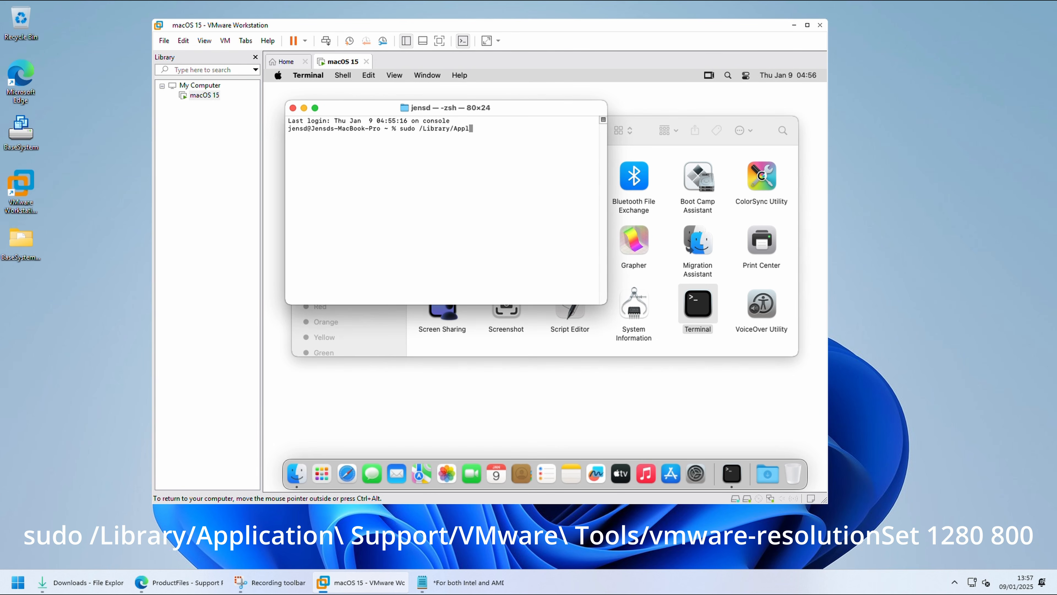
key(Tab)
text(VMw)
key(Tab)
text(vmware-res)
key(Tab)
text(1280 800)
key(Return)
key(Return)
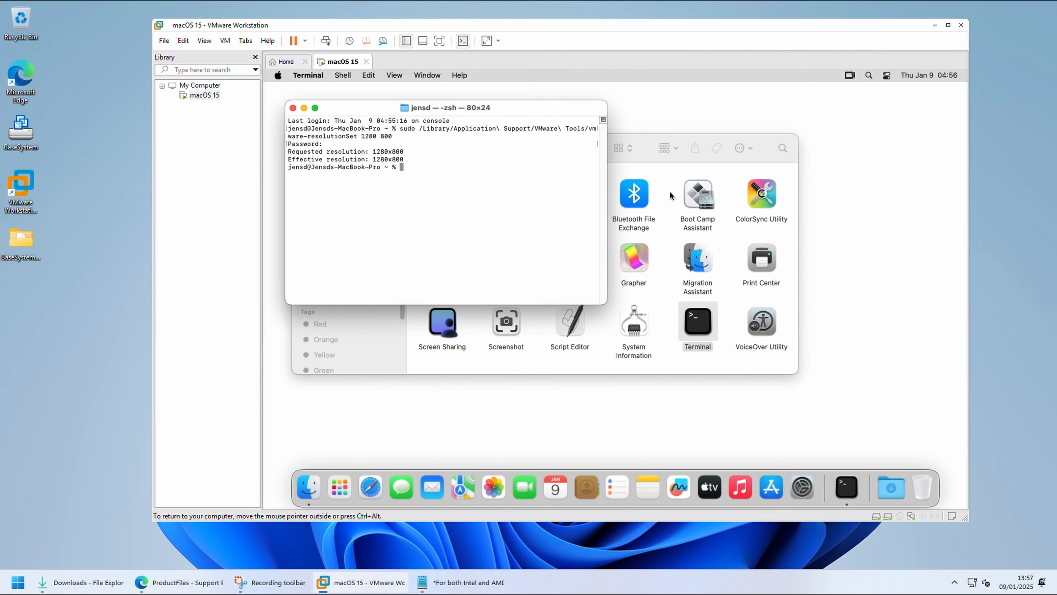
Step: Reposition the VMware Workstation window on the host desktop and close the Terminal and Finder windows in macOS
drag(682, 40, 637, 55)
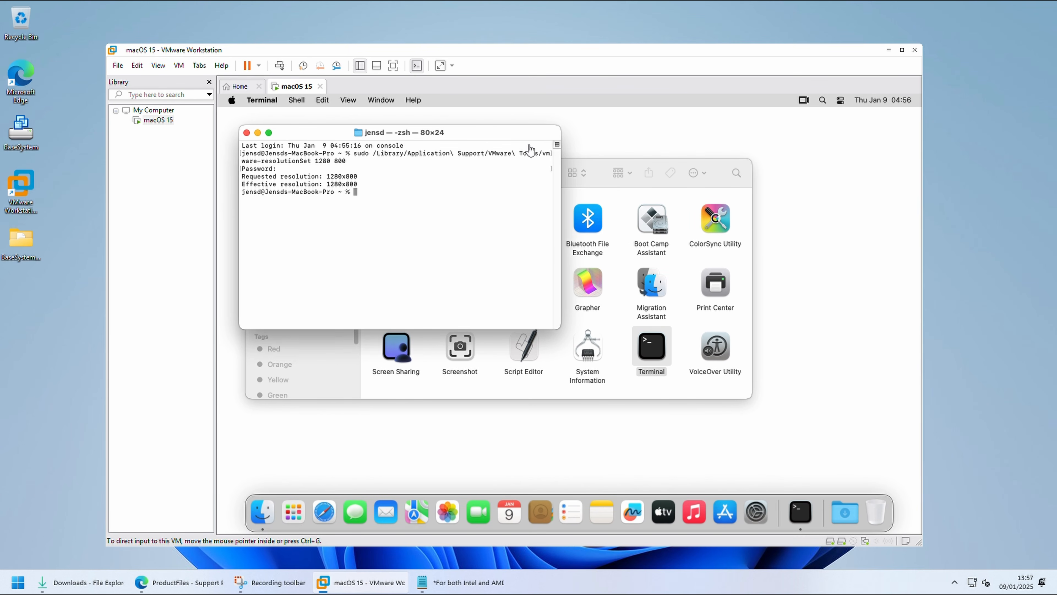
click(247, 132)
drag(475, 170, 530, 193)
click(316, 200)
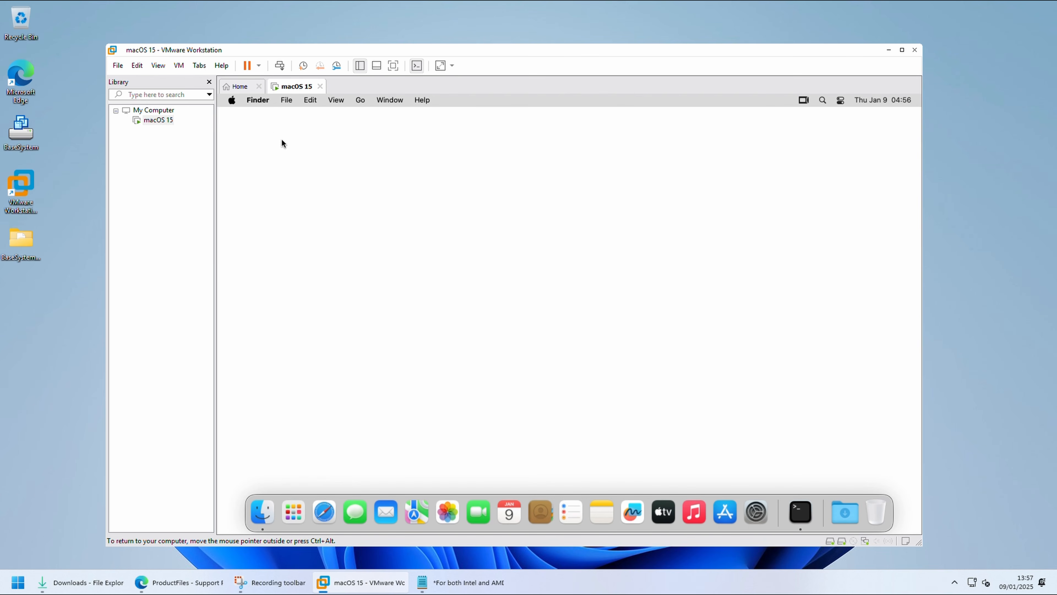
Step: Shut down macOS in the virtual machine and confirm the shutdown
click(232, 101)
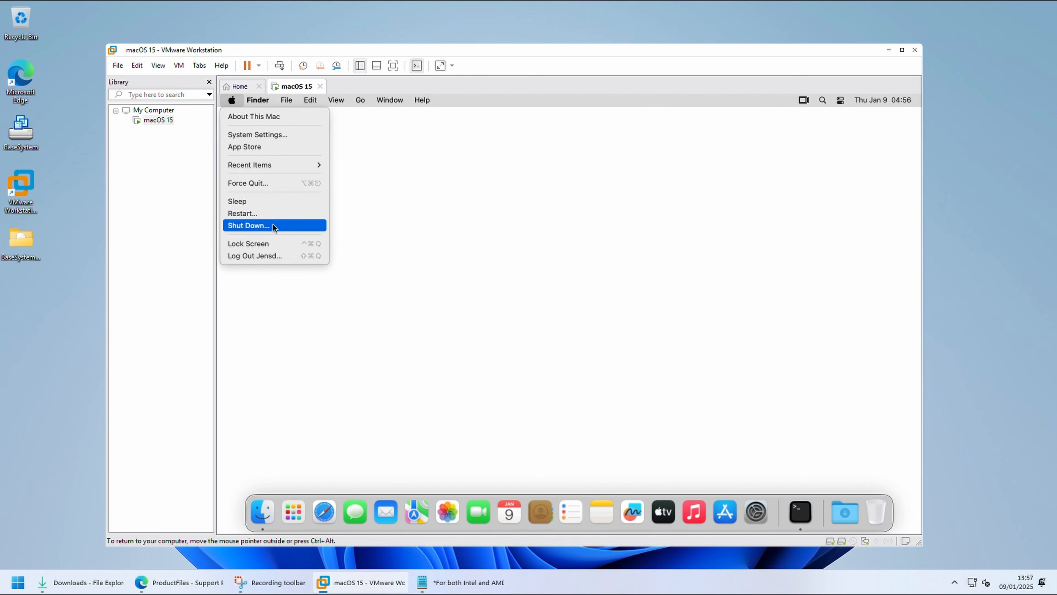
click(248, 225)
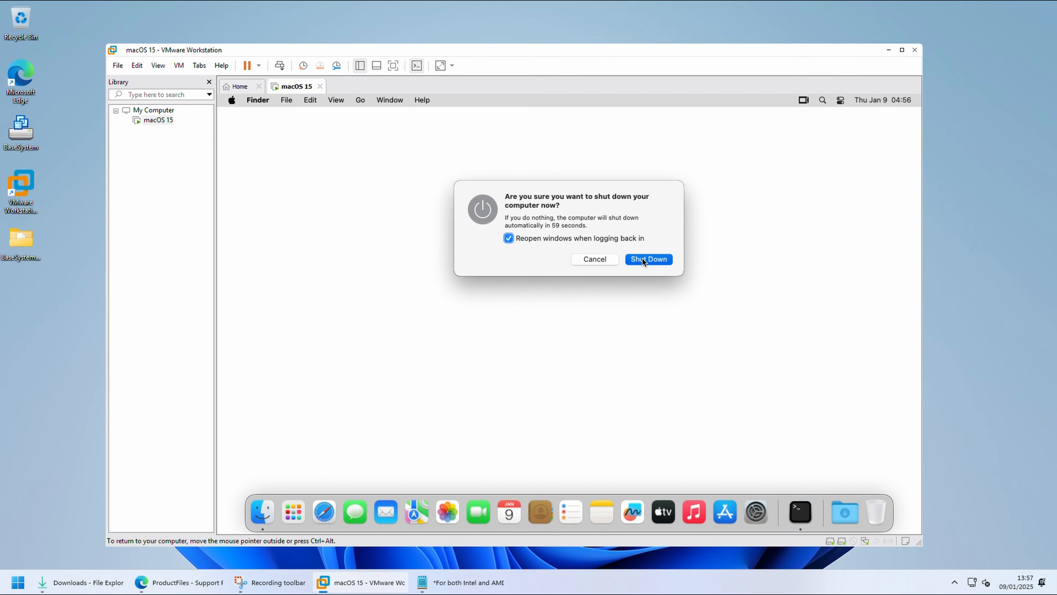
click(642, 257)
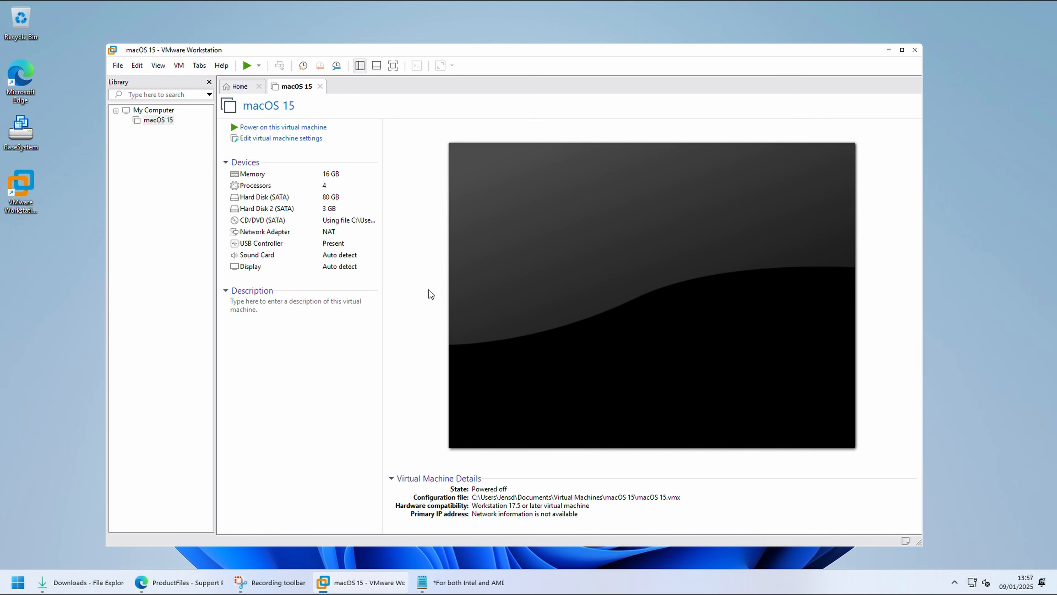
Step: Remove the 3 GB Hard Disk 2 (SATA), which uses BaseSystem.vmdk, in the macOS 15 virtual machine settings
click(290, 140)
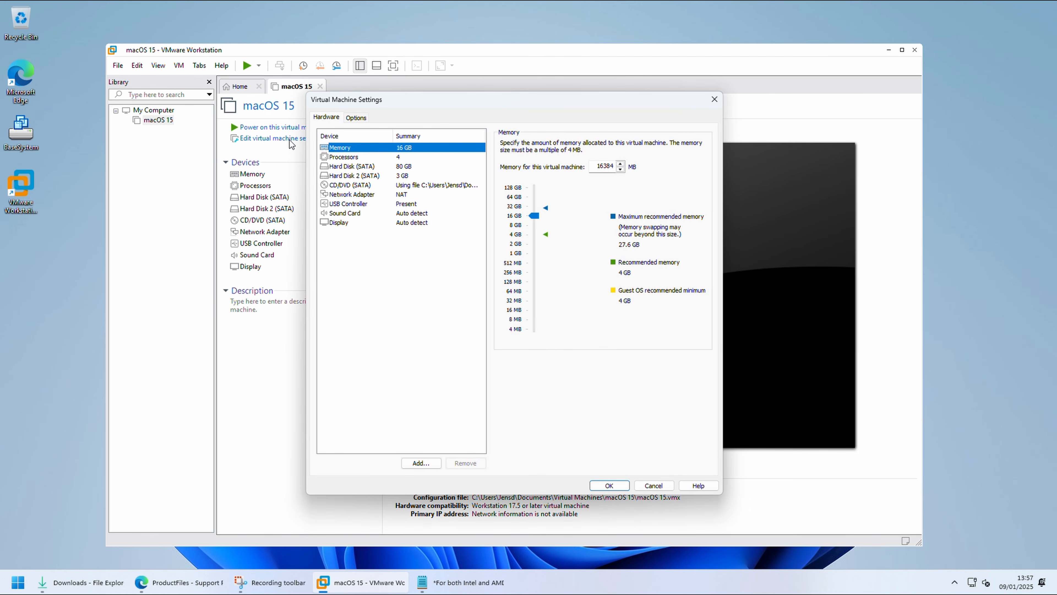
click(362, 175)
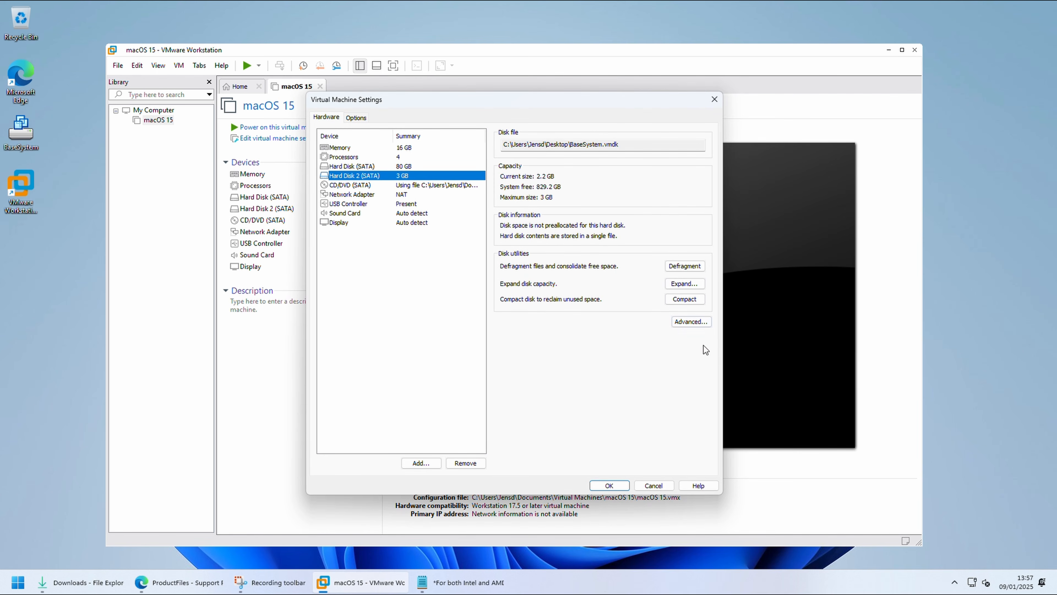
click(478, 463)
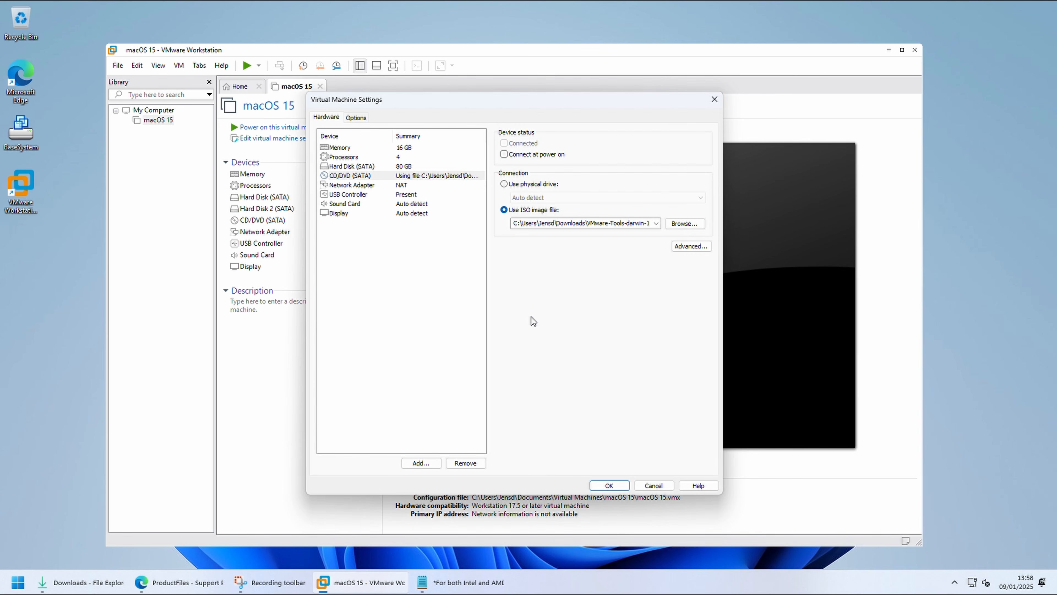
Step: Set folder sharing to Always enabled in the virtual machine's Shared Folders options
click(356, 118)
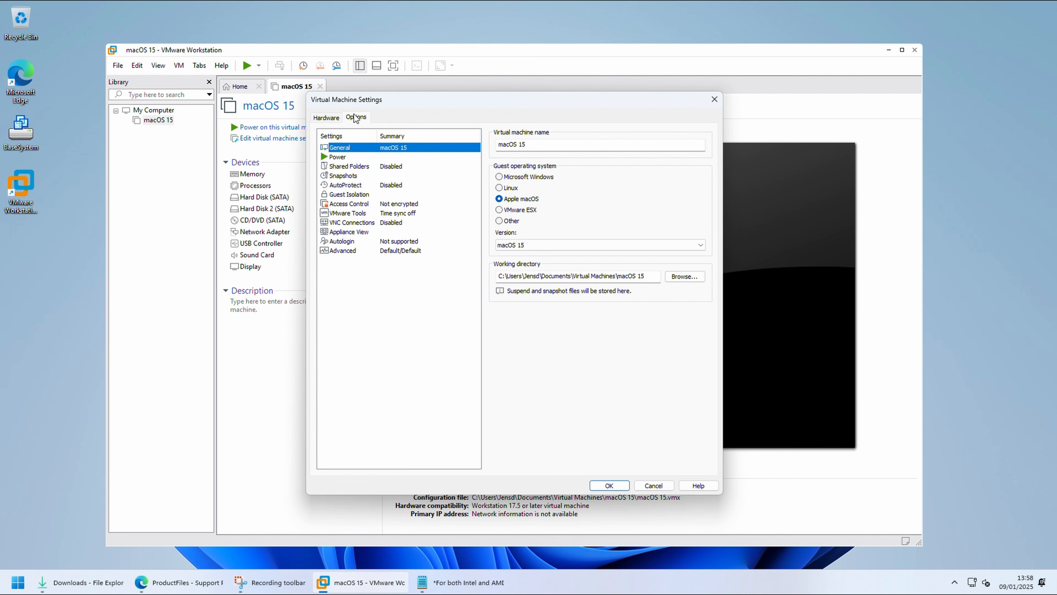
click(380, 166)
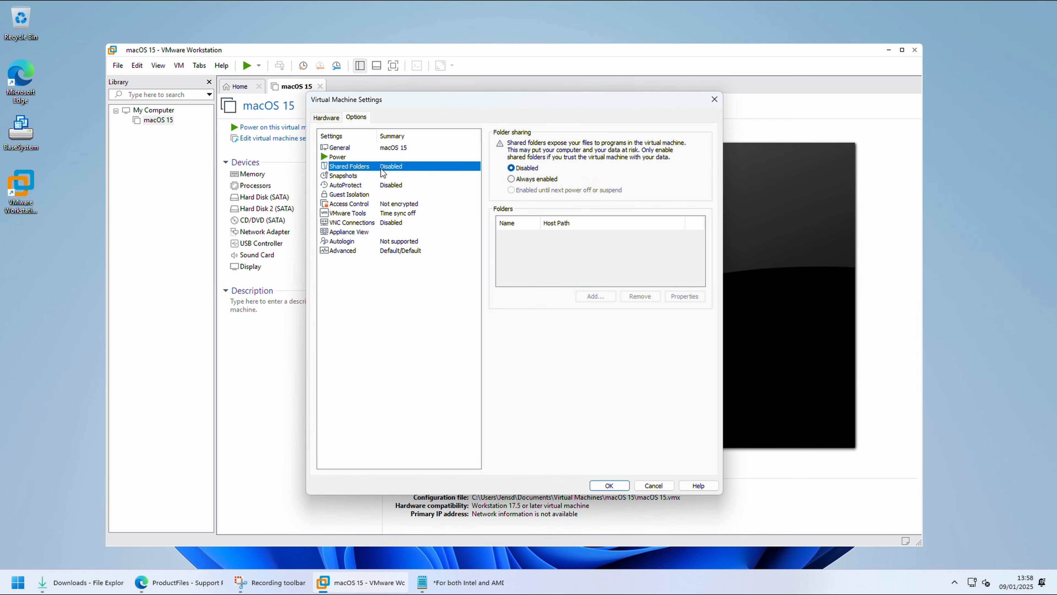
click(511, 179)
Step: Add a new SharedwithMac folder on the host Desktop as a shared folder under the same name and save the virtual machine settings
click(592, 295)
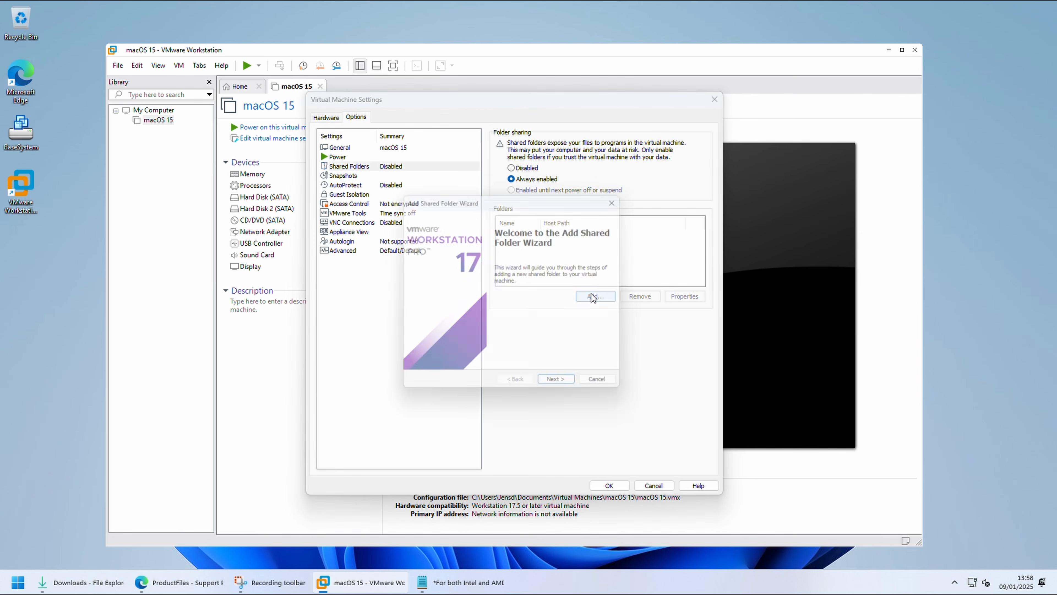
click(562, 386)
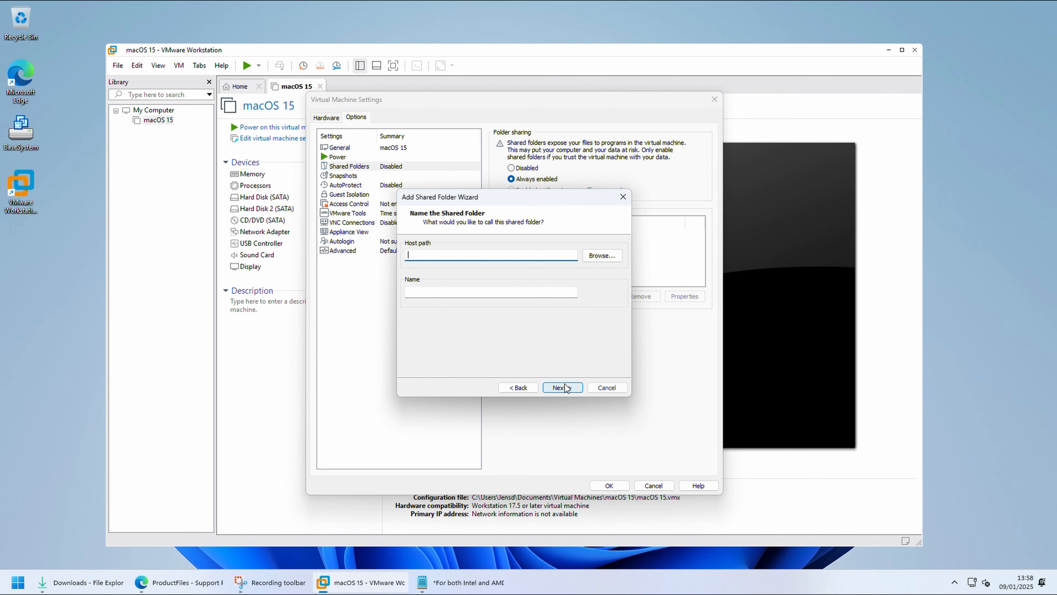
click(609, 258)
click(473, 249)
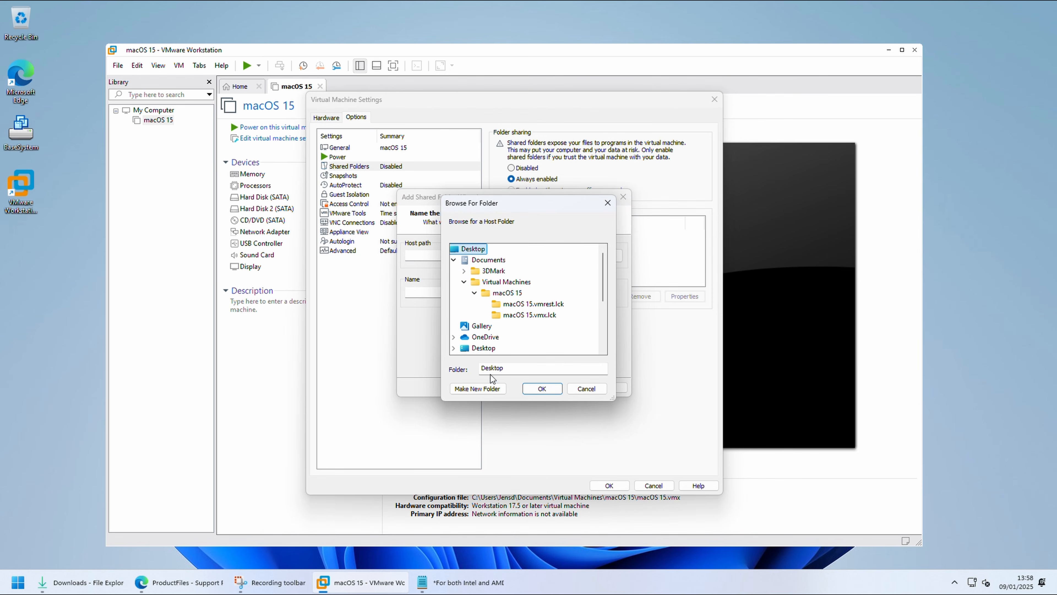
click(478, 389)
text(SharedwithMac)
key(Return)
click(540, 388)
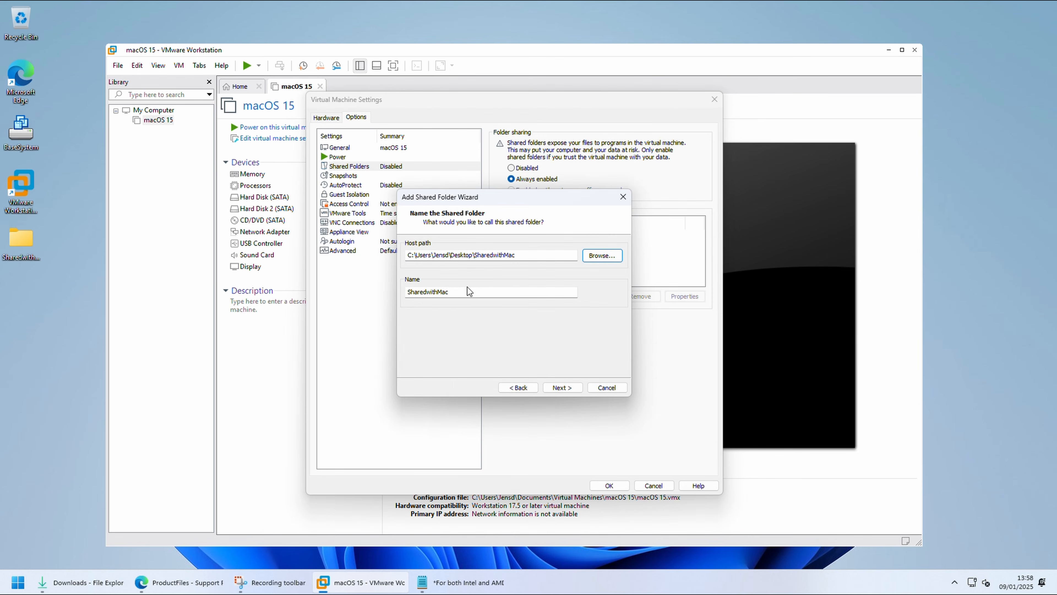
click(559, 388)
click(559, 387)
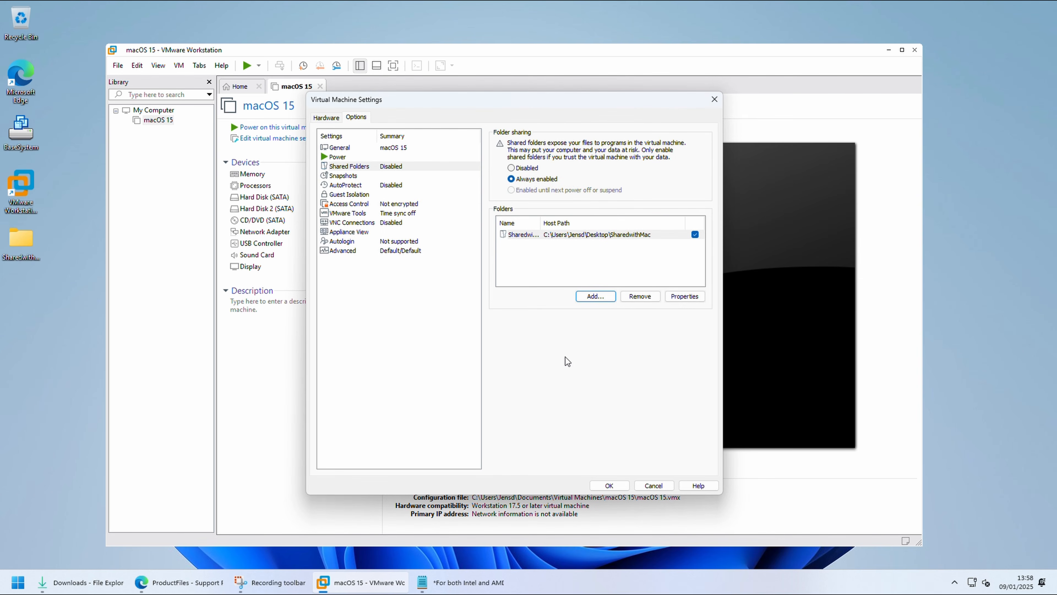
click(609, 485)
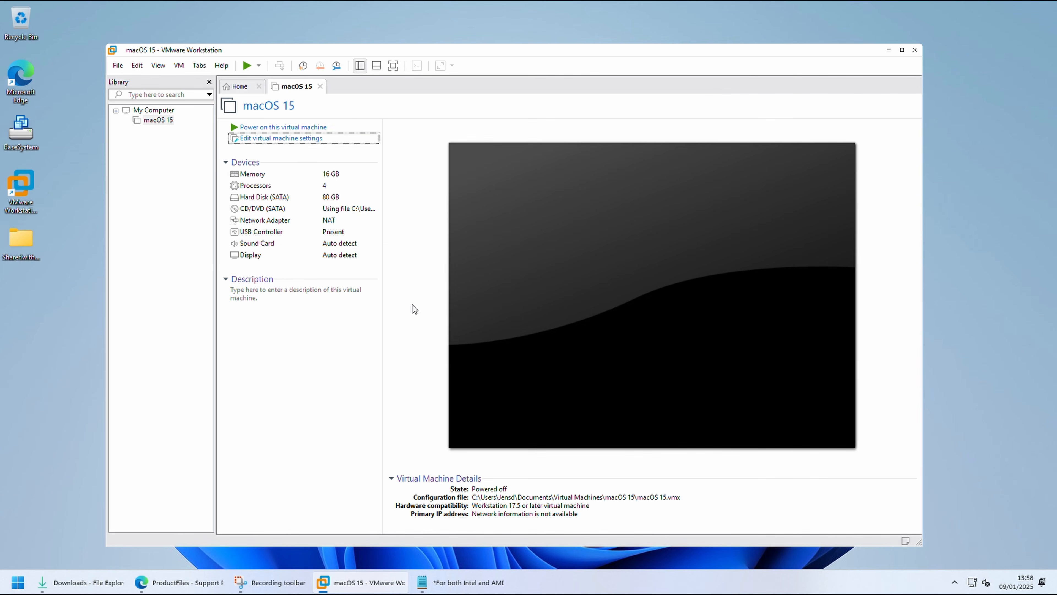
Step: Power on the macOS 15 virtual machine and open the SharedwithMac folder in the computer's VMware Shared Folders through Finder
click(356, 128)
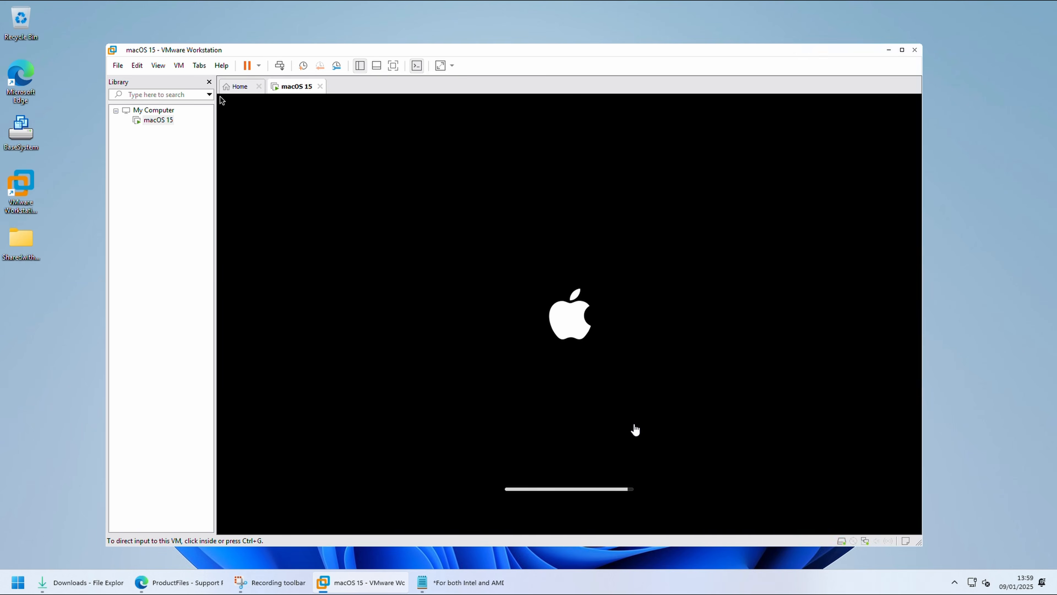
click(634, 429)
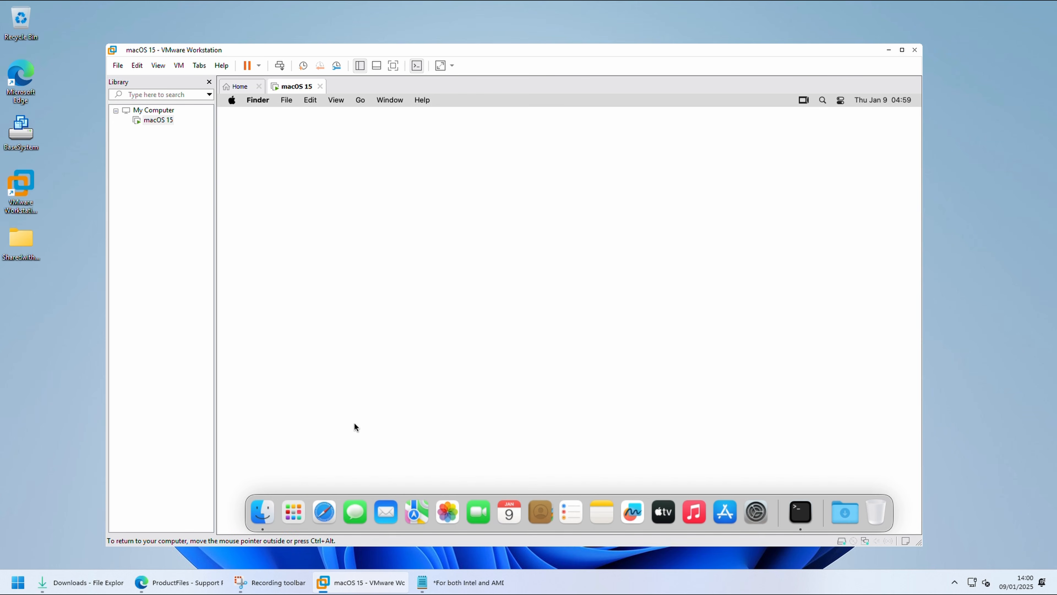
click(263, 496)
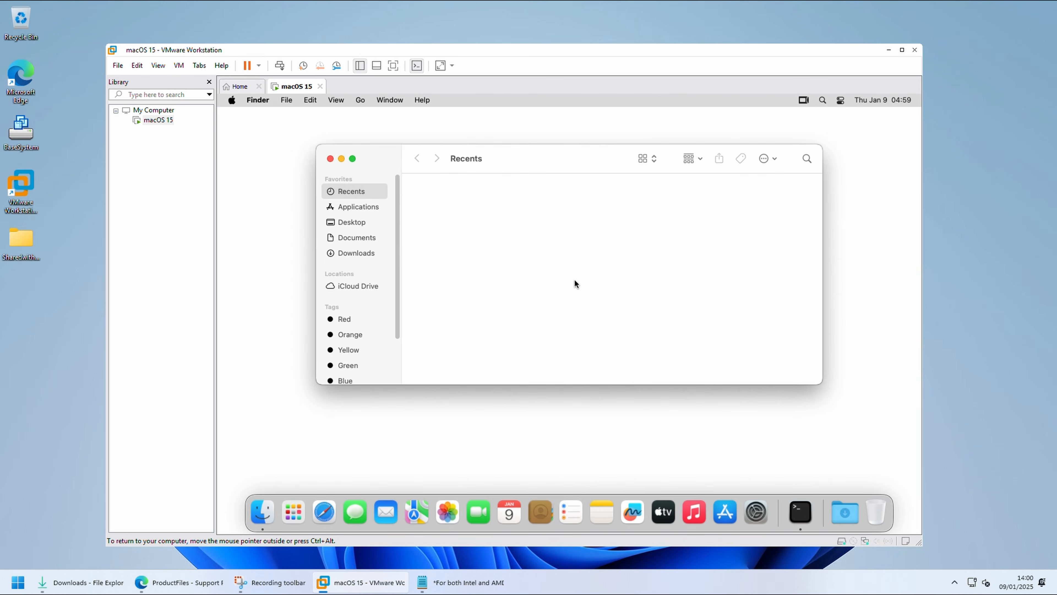
click(364, 101)
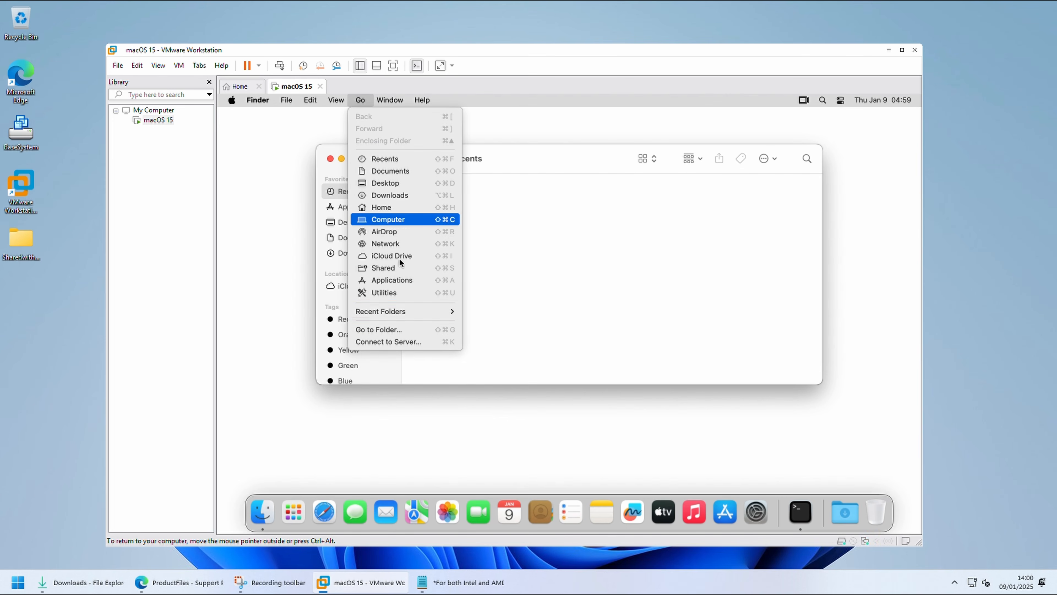
click(430, 220)
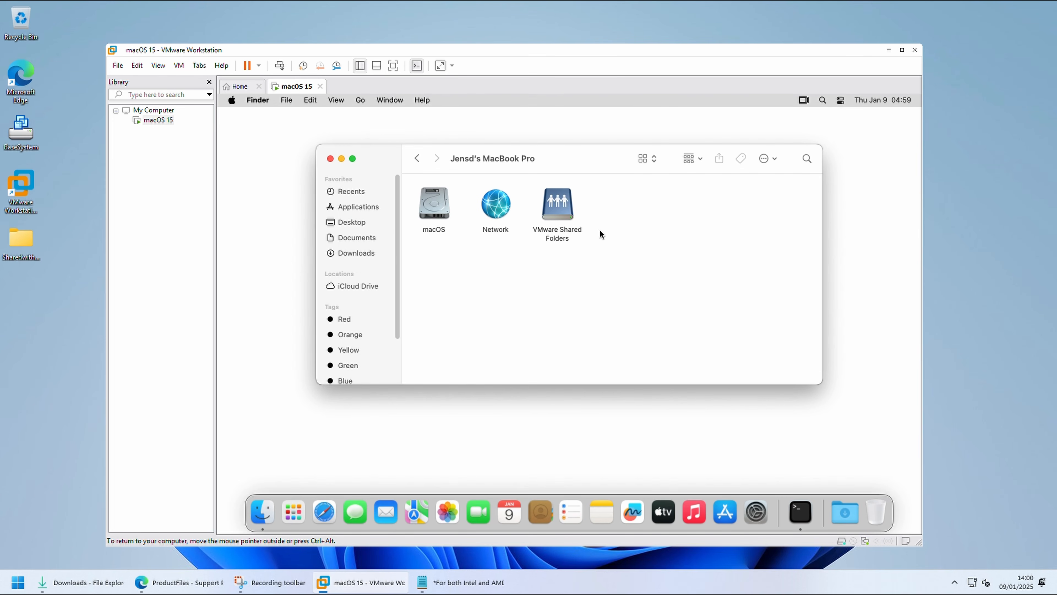
double_click(560, 236)
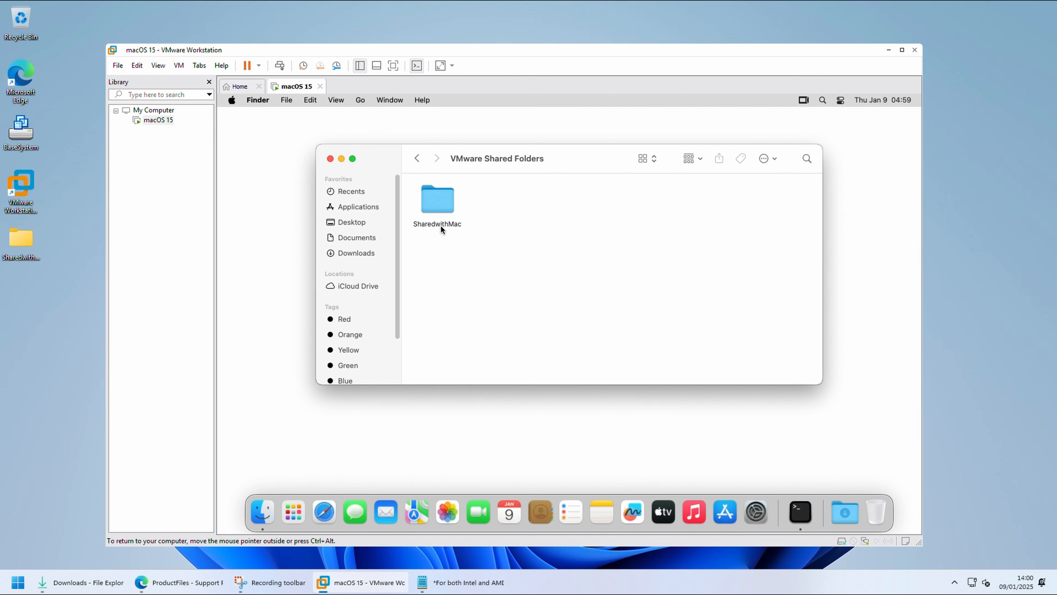
double_click(440, 192)
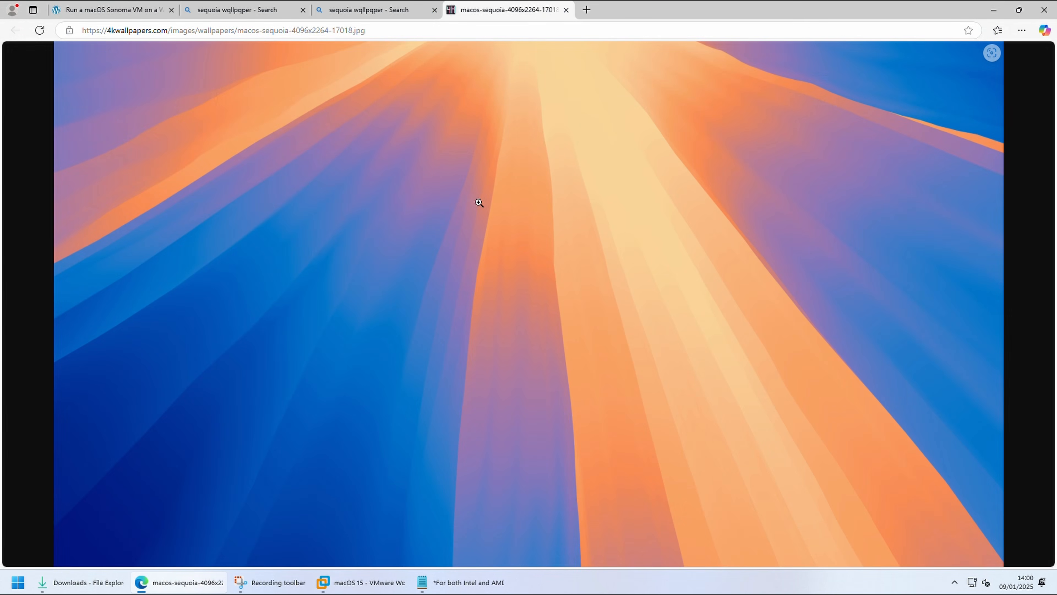
Step: Switch to Microsoft Edge, save the macos-sequoia-4096x2264-17018 wallpaper as a JPEG in the Desktop's SharedwithMac folder, and minimise the browser
right_click(478, 202)
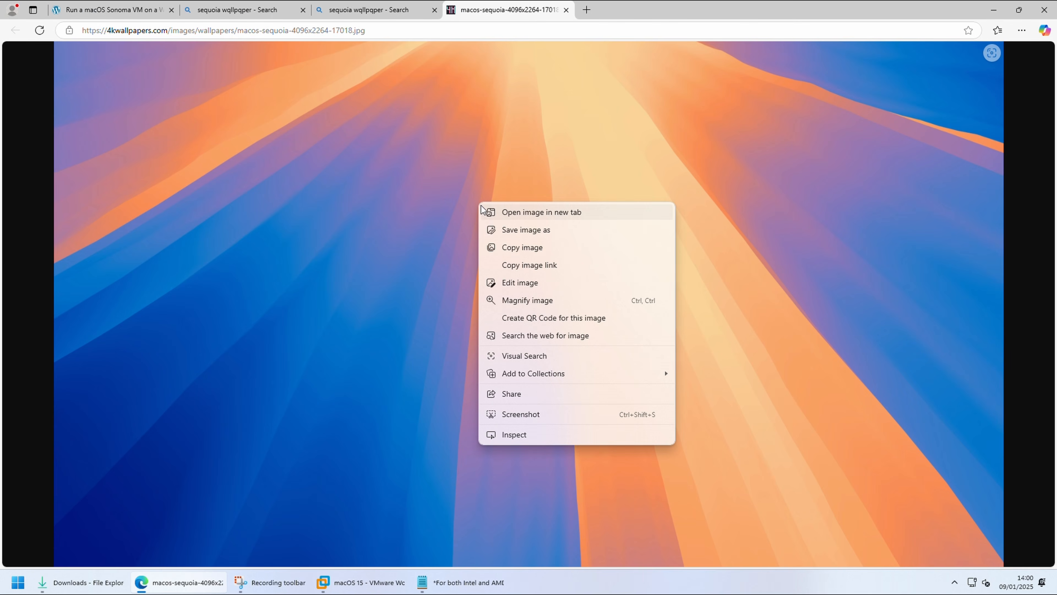
click(520, 231)
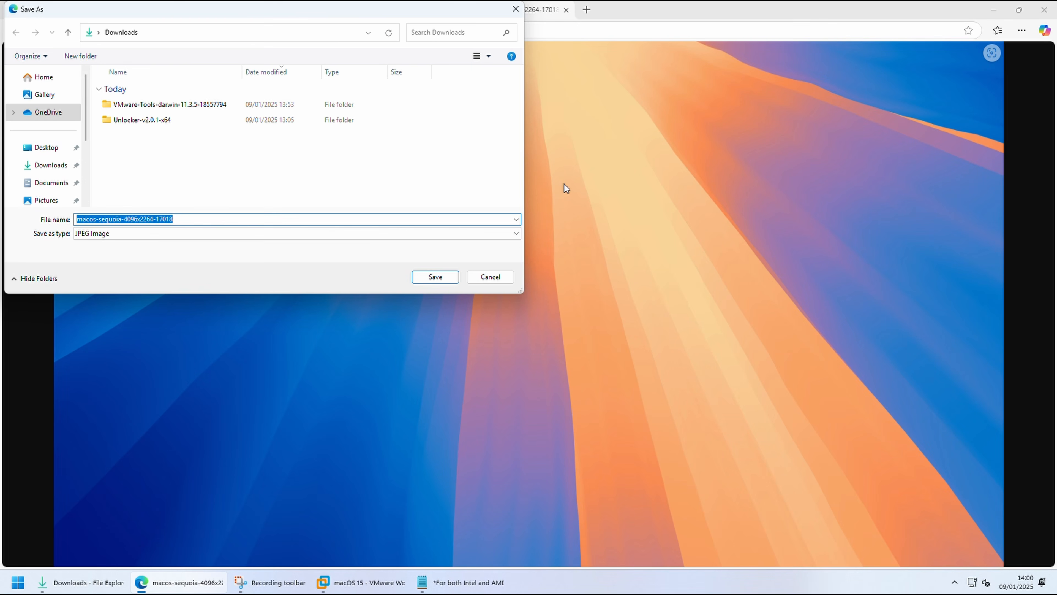
click(46, 147)
double_click(137, 90)
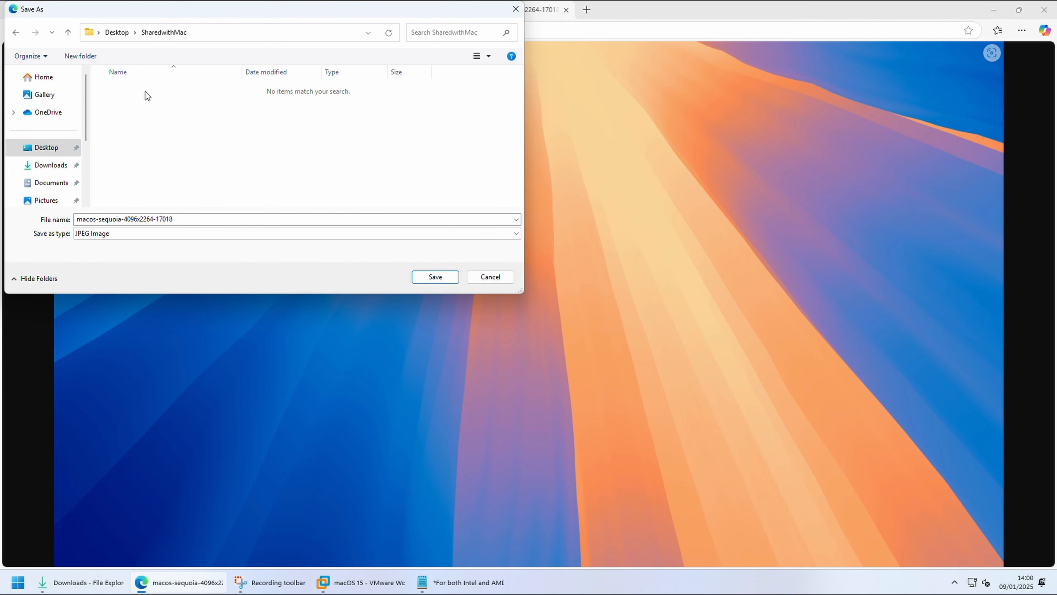
click(421, 278)
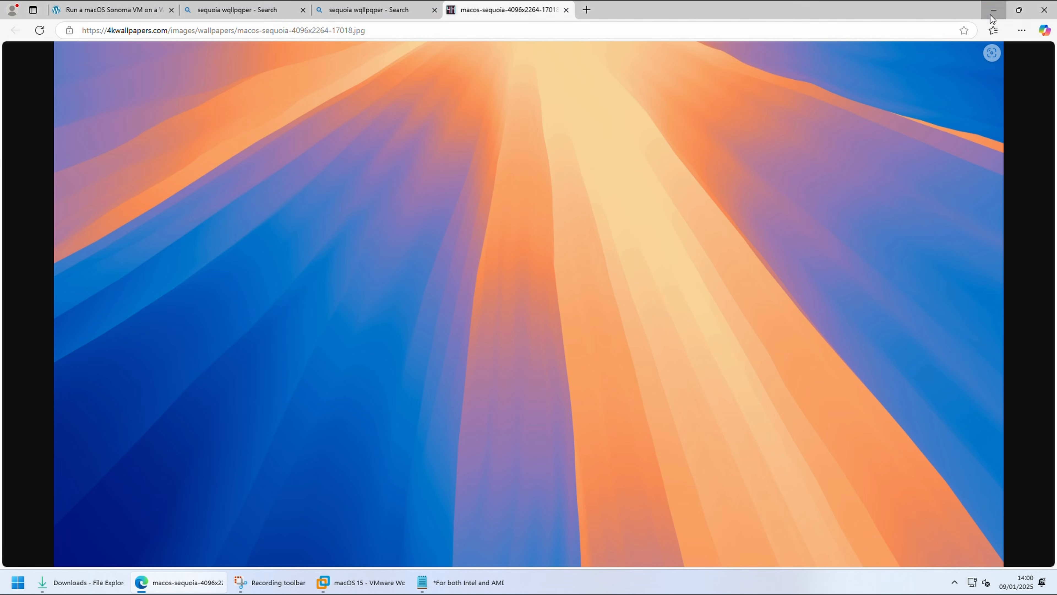
click(993, 10)
Step: Reopen the SharedwithMac folder in Finder, copy the macos-sequoia wallpaper image into Documents, and open Documents
click(418, 160)
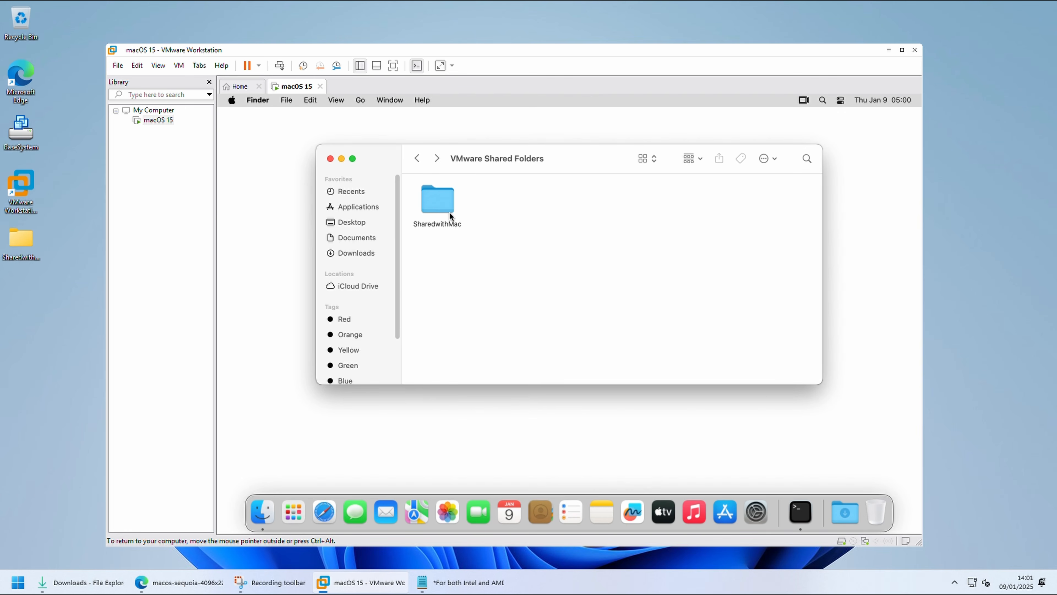
double_click(449, 212)
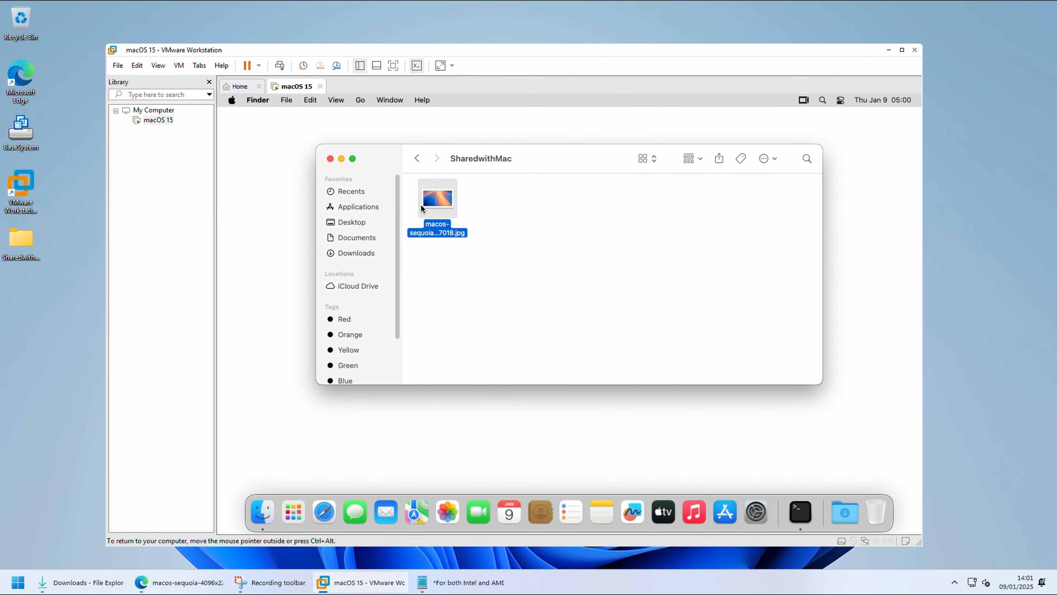
drag(420, 204, 361, 238)
click(361, 238)
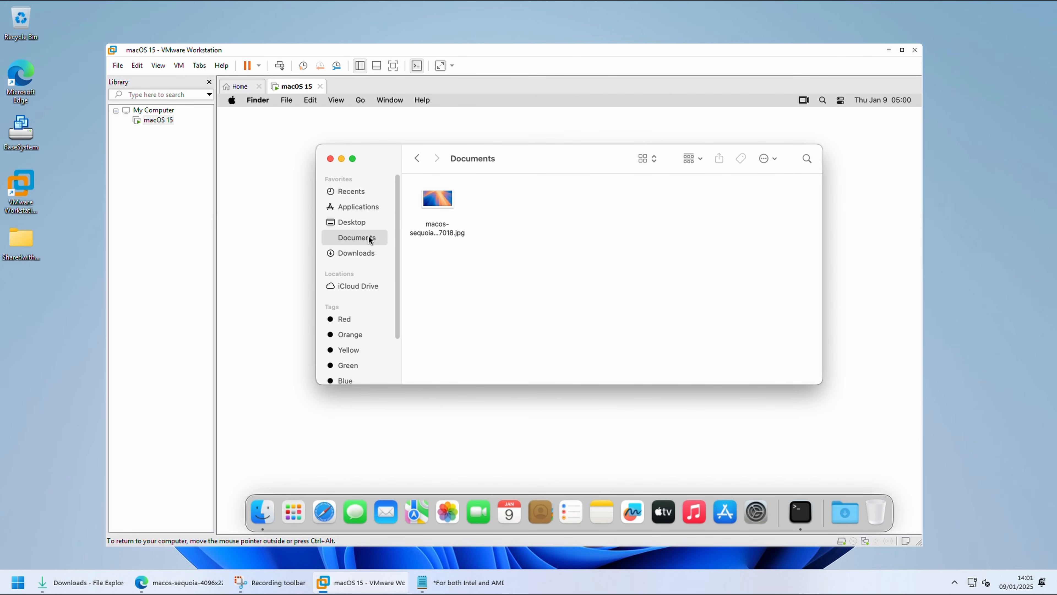
Step: Set the macos-sequoia image in Documents as the desktop picture, close Finder, and put the virtual machine in full screen
right_click(433, 199)
click(614, 421)
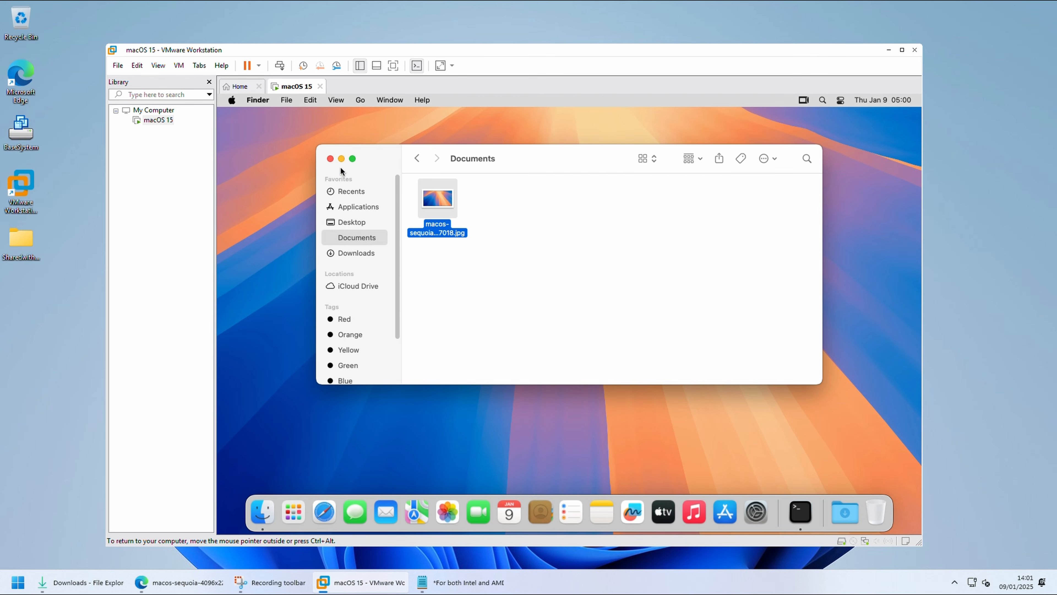
click(330, 159)
click(158, 65)
click(171, 77)
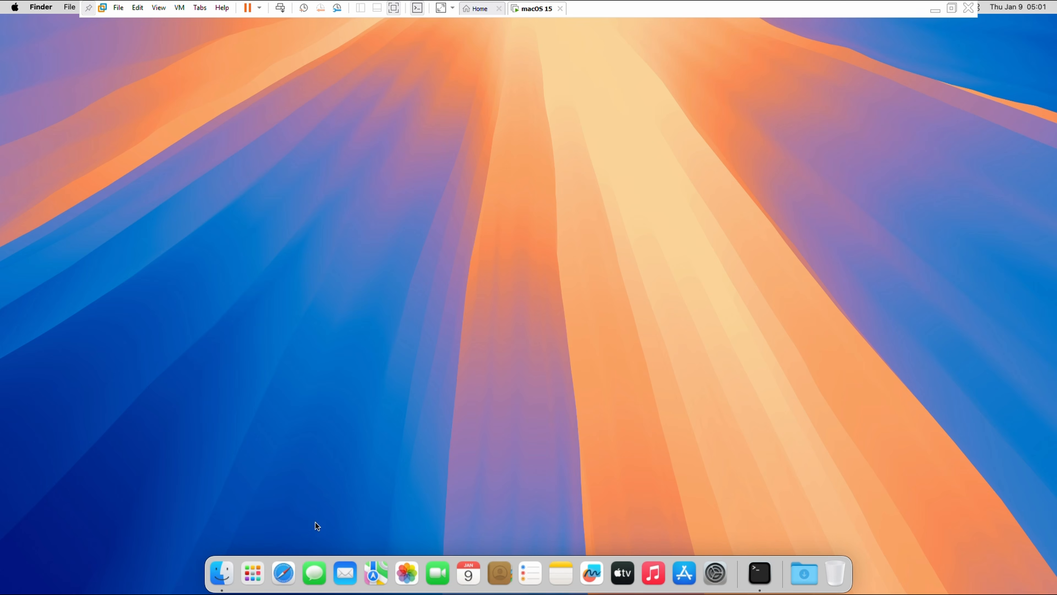
Step: Open Safari, search for "geekbench legacy", accept the Google cookies, and open Geekbench's Legacy Versions page
click(283, 572)
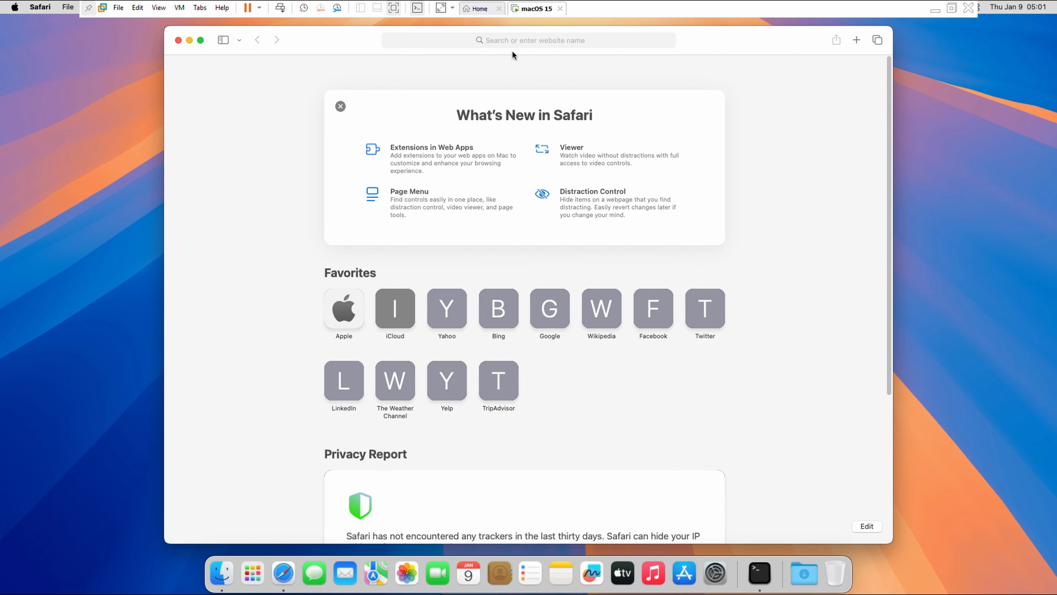
click(516, 40)
text(geek)
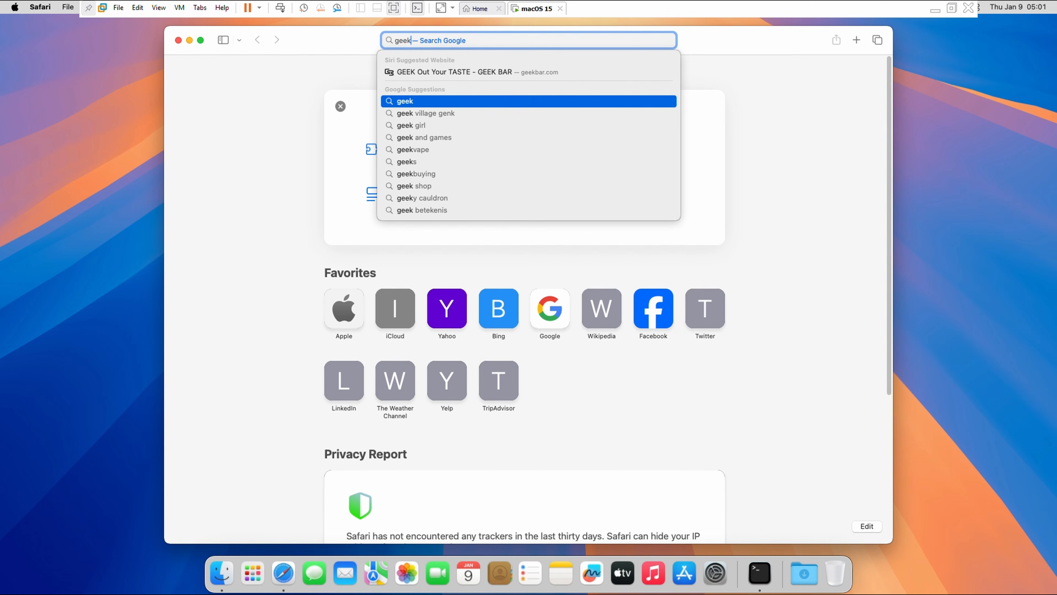
text(bench legac)
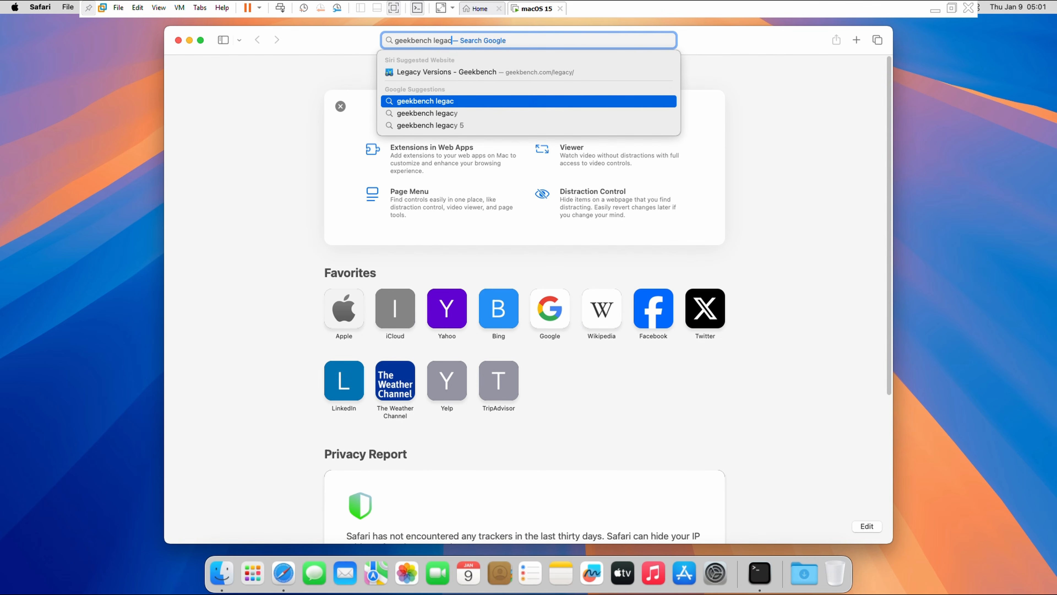
text(y)
key(Return)
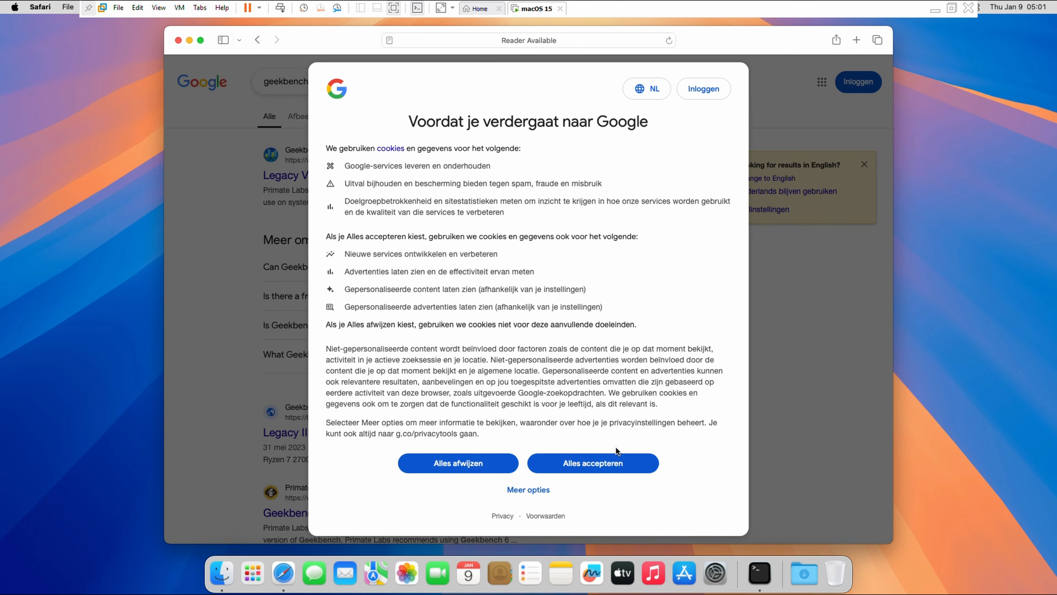
click(616, 460)
click(338, 179)
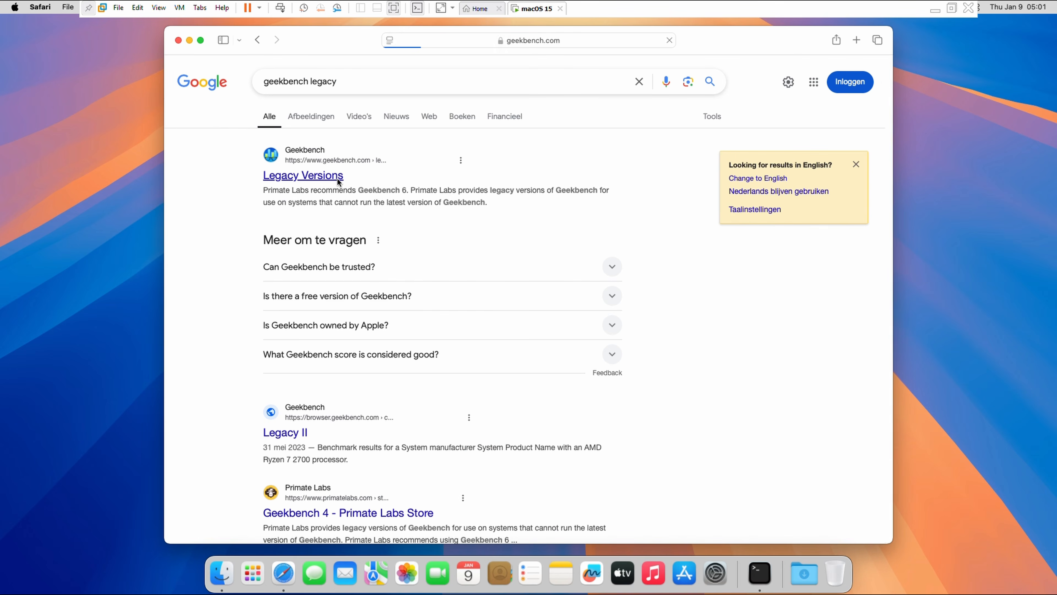
Step: Download the macOS versions of Geekbench 5 and Geekbench 6, allowing downloads from geekbench.com, and close the browser window
click(682, 375)
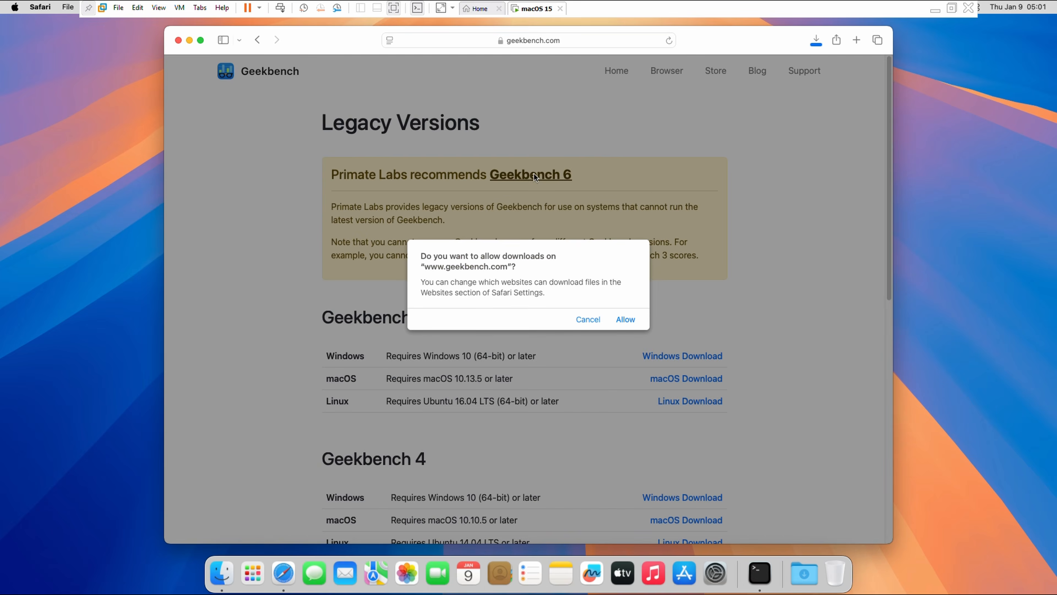
click(626, 318)
click(535, 175)
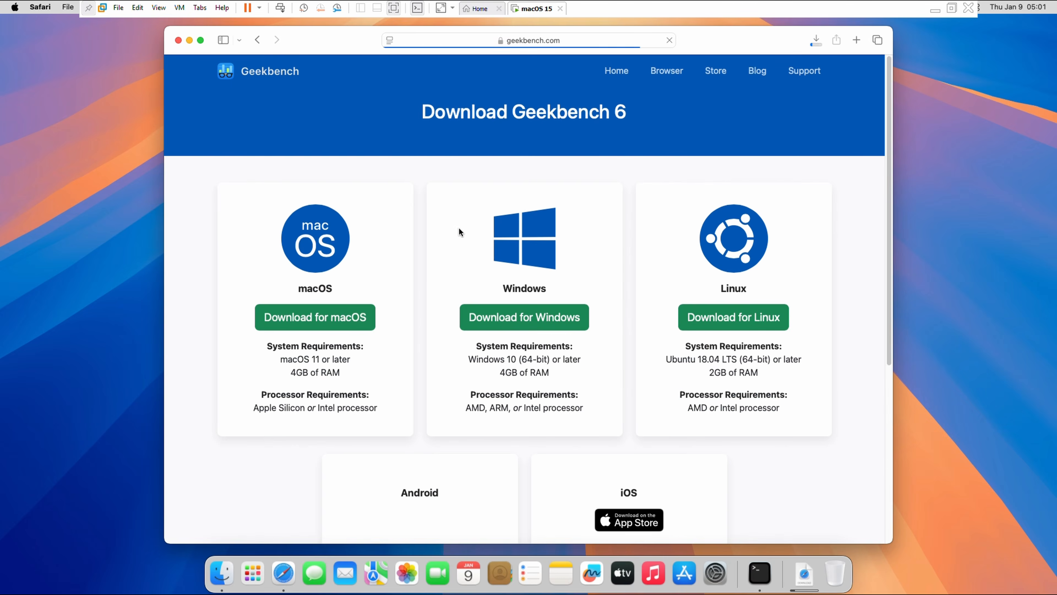
click(358, 325)
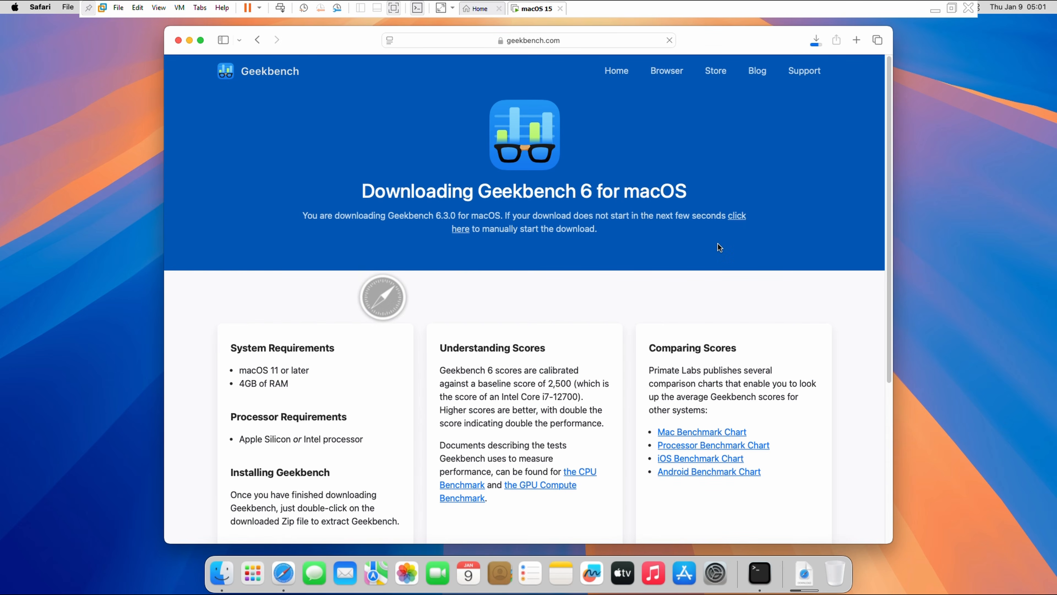
click(819, 46)
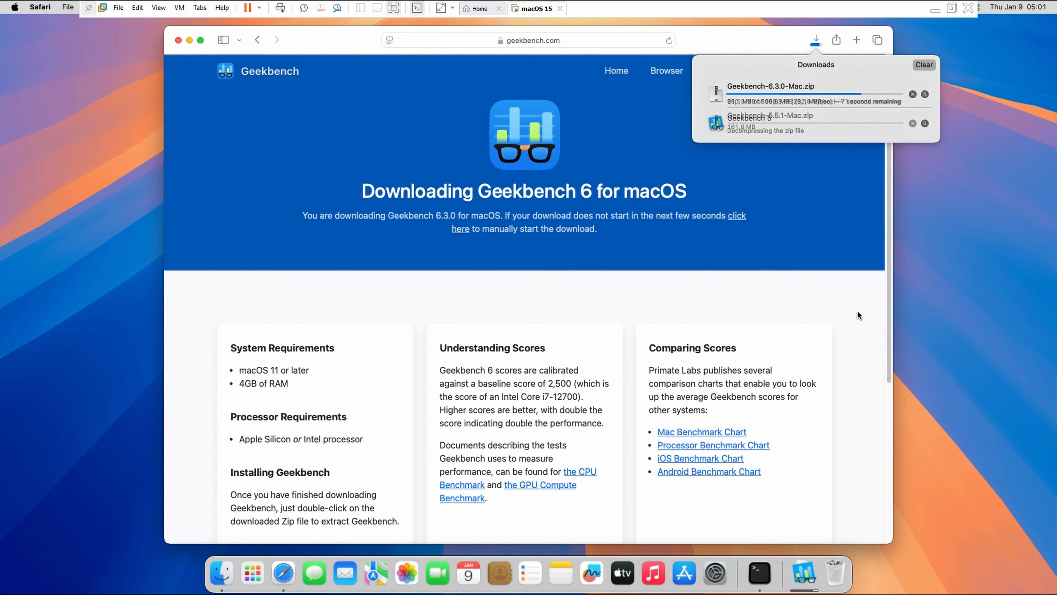
click(179, 40)
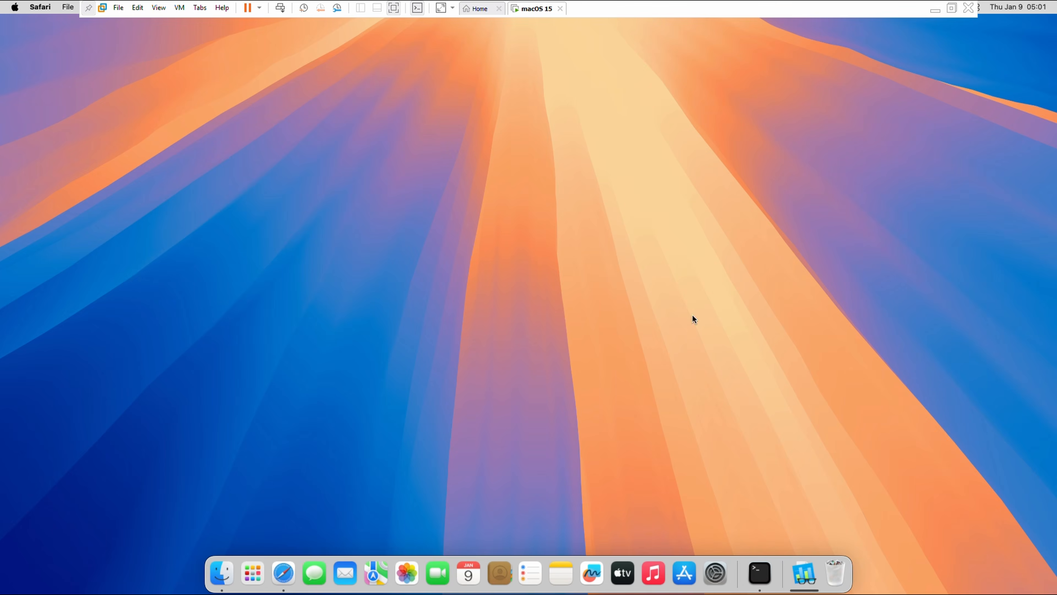
Step: Launch Geekbench 5 from the Downloads folder in Finder, allow it to open, and respond to its tryout-mode dialog
click(804, 572)
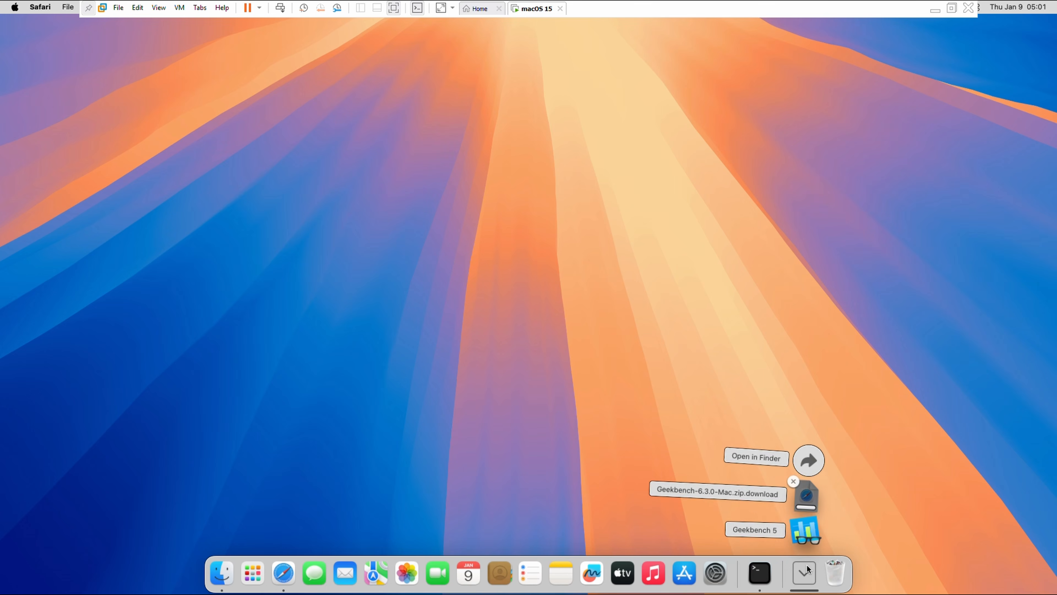
click(803, 455)
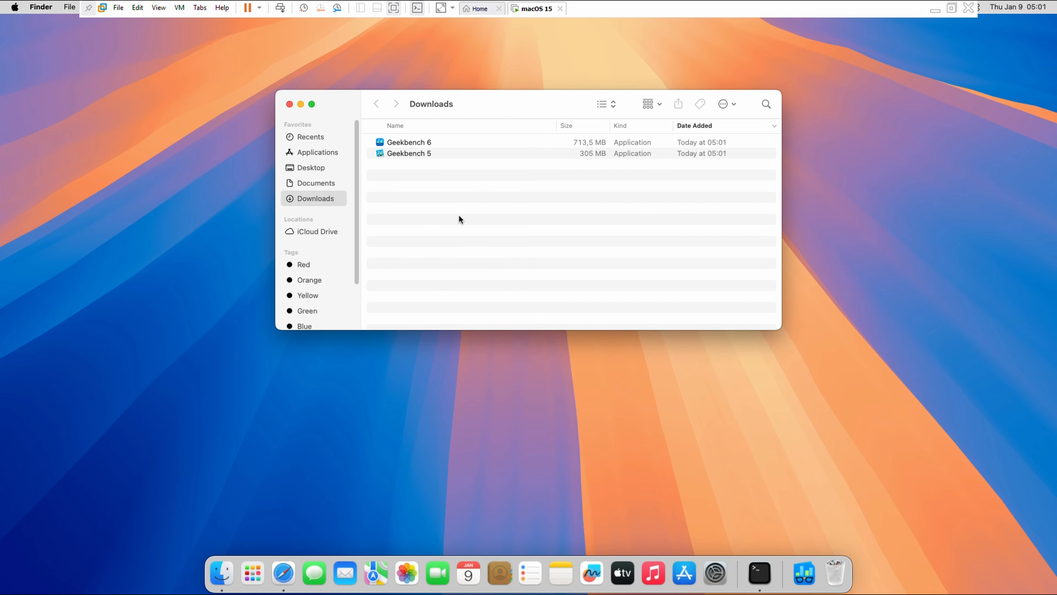
double_click(422, 153)
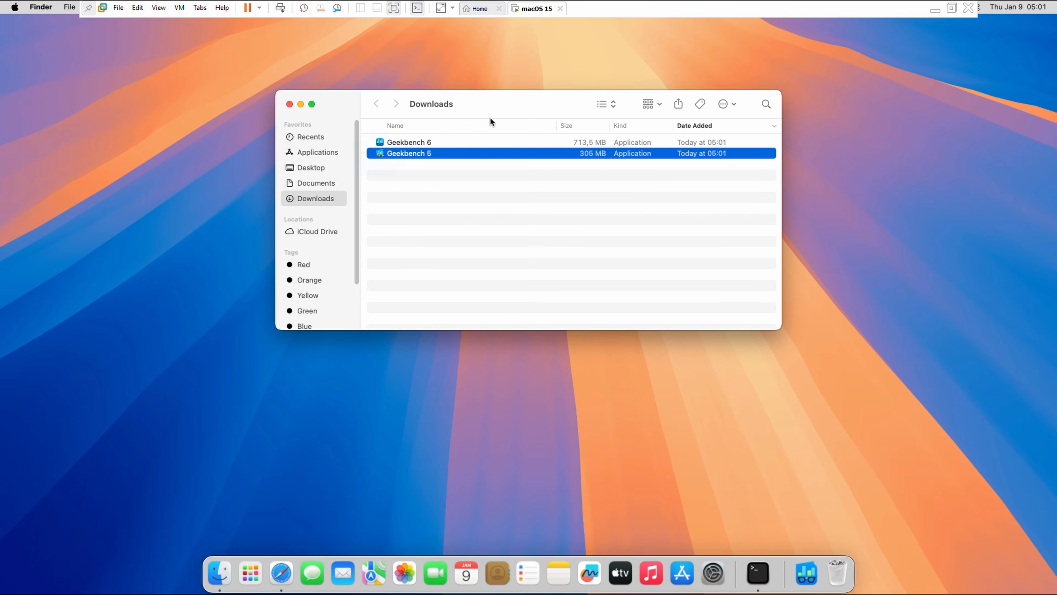
click(543, 239)
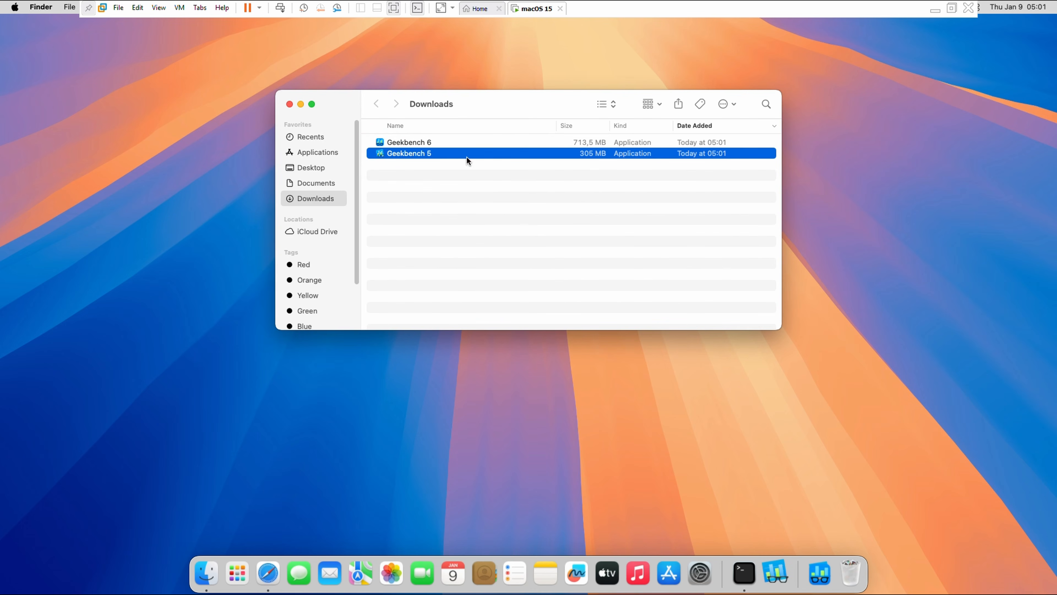
click(649, 348)
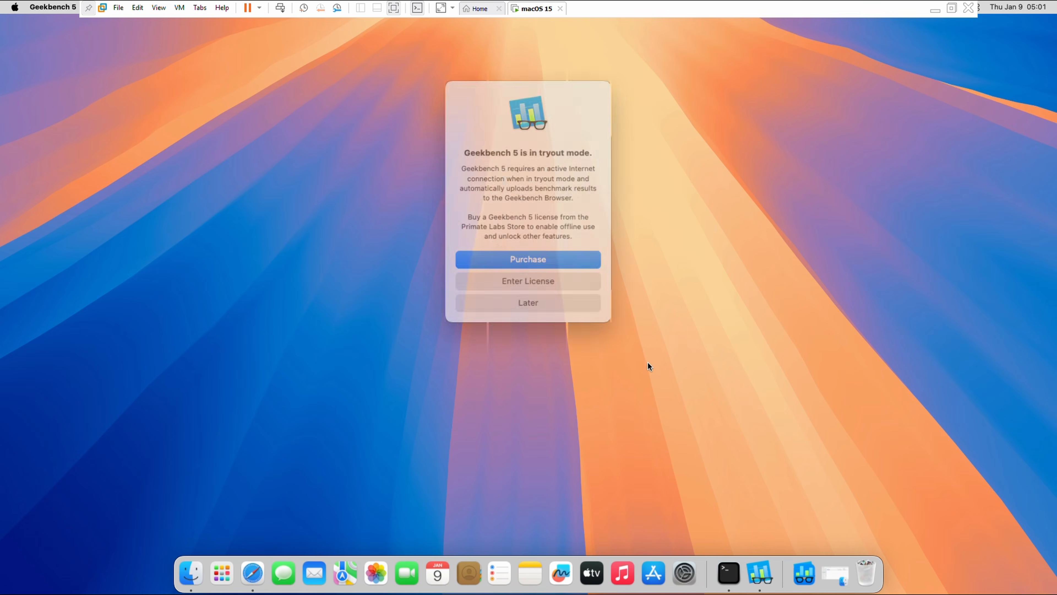
click(537, 289)
click(357, 371)
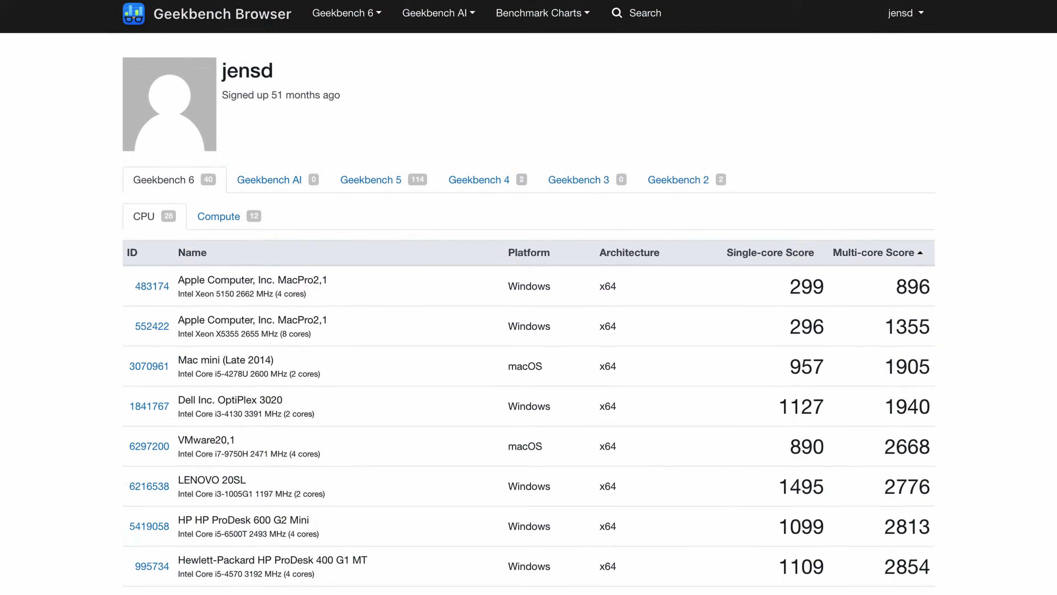
Step: Review the Geekbench result page and check the Mac's hardware overview in About This Mac
scroll(528, 291, down, 5)
scroll(528, 297, down, 10)
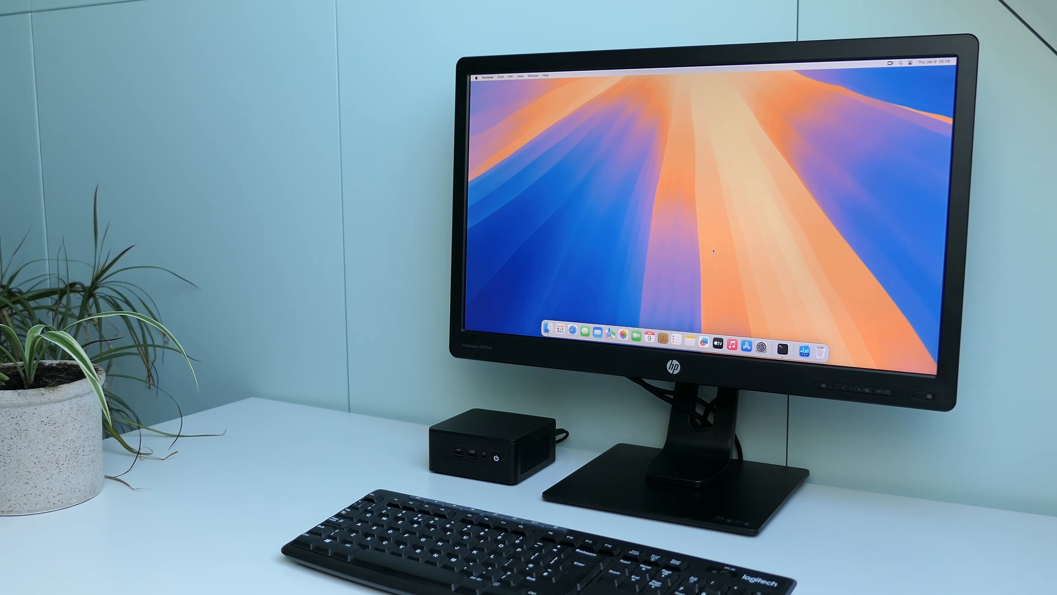
click(476, 78)
click(485, 84)
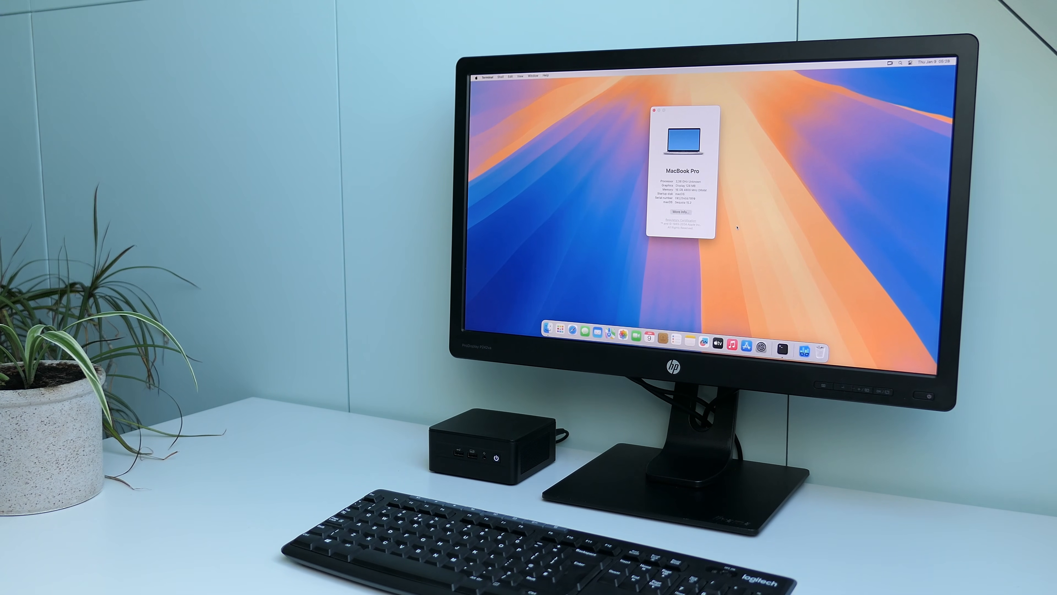
click(653, 110)
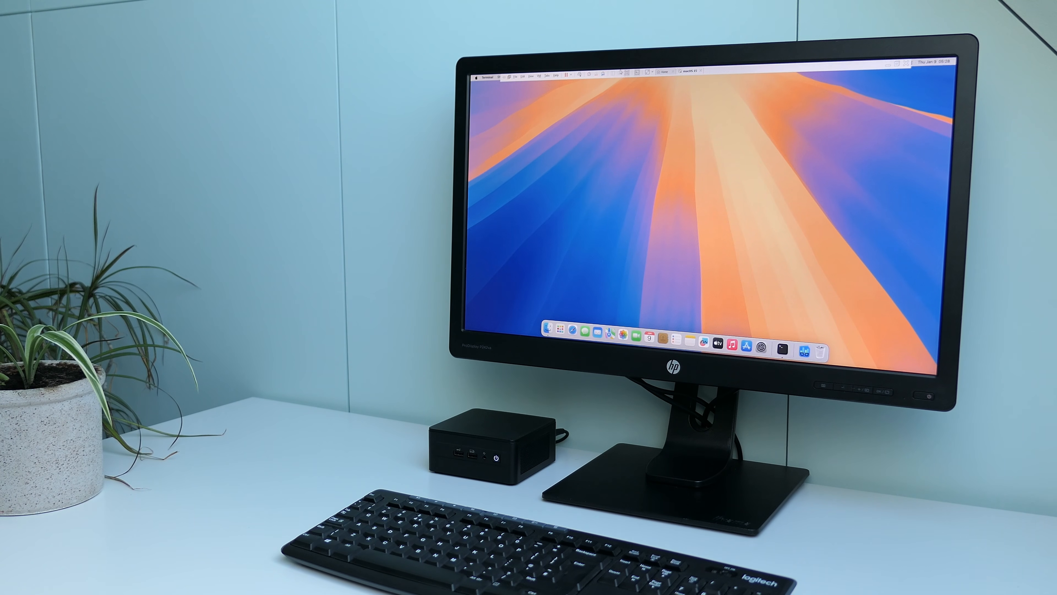
Step: Return the virtual machine from full screen to a maximised VMware window and shut down macOS
click(626, 73)
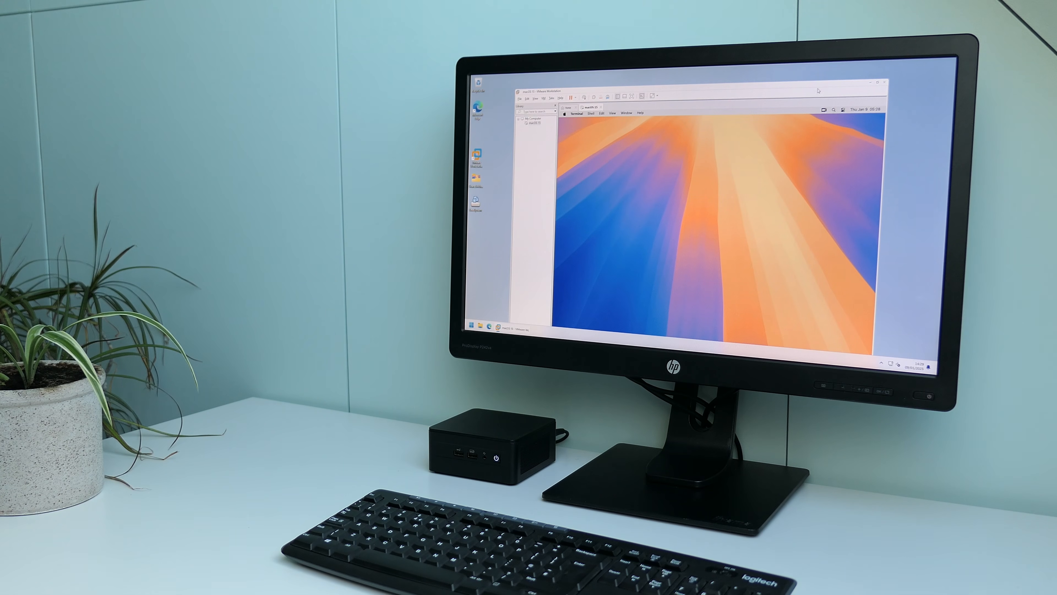
double_click(825, 86)
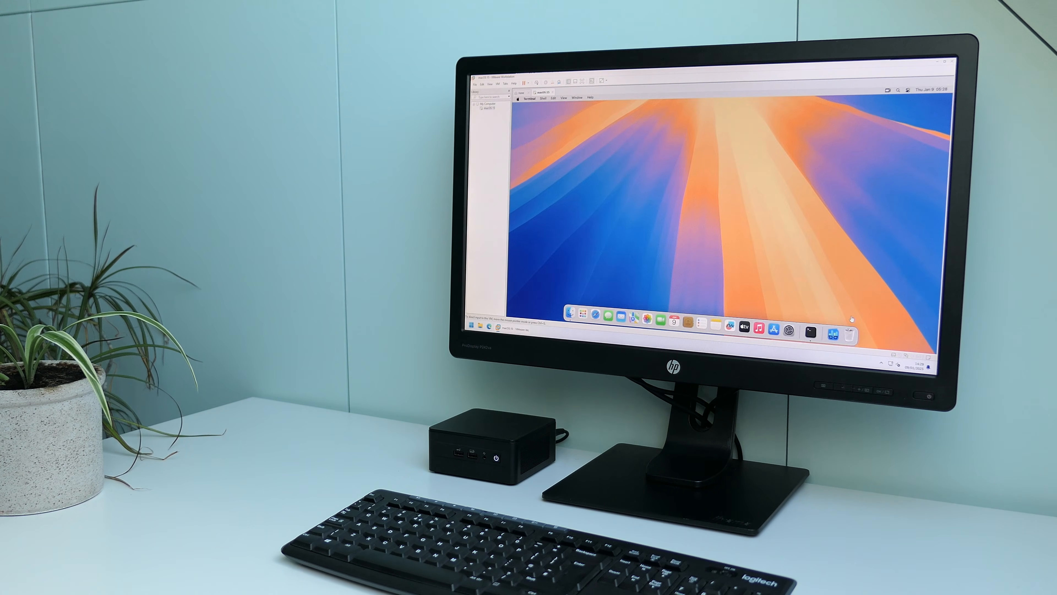
click(518, 100)
click(677, 174)
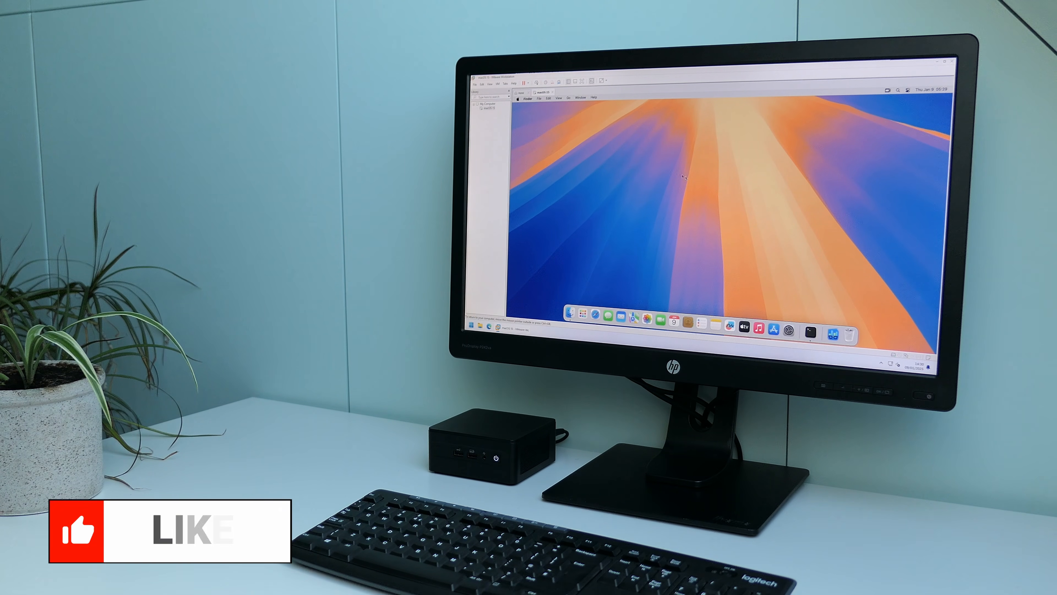
click(744, 182)
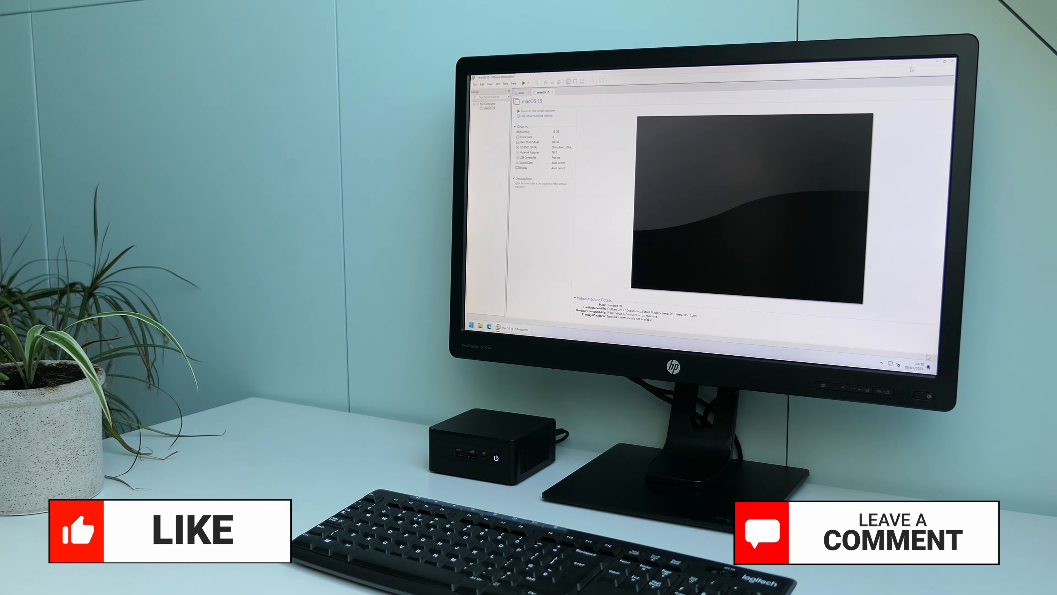
Step: Close VMware Workstation and shut down the Windows host computer
click(953, 60)
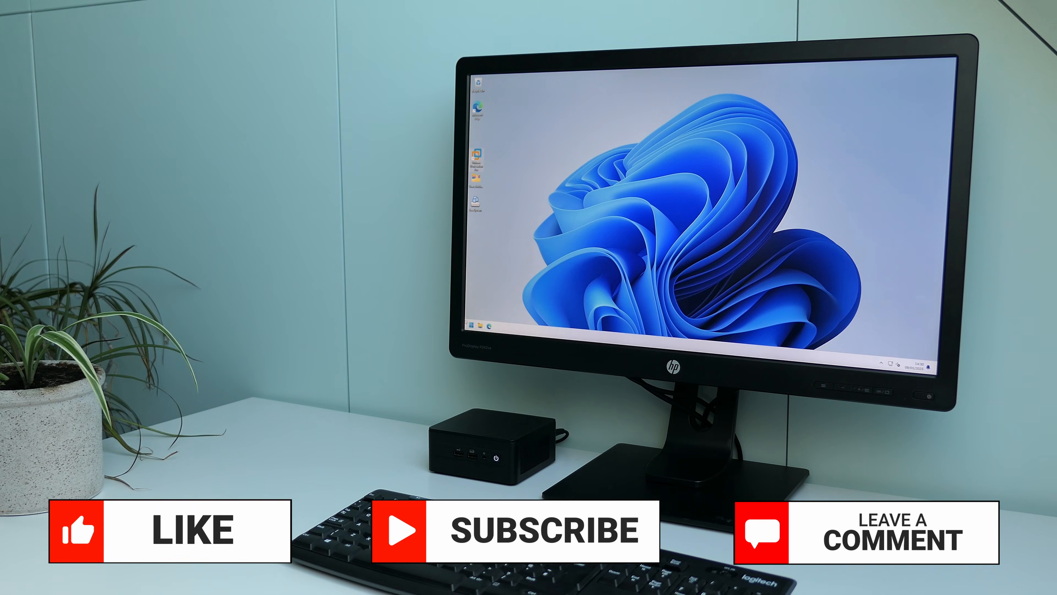
key(super)
click(587, 319)
click(591, 302)
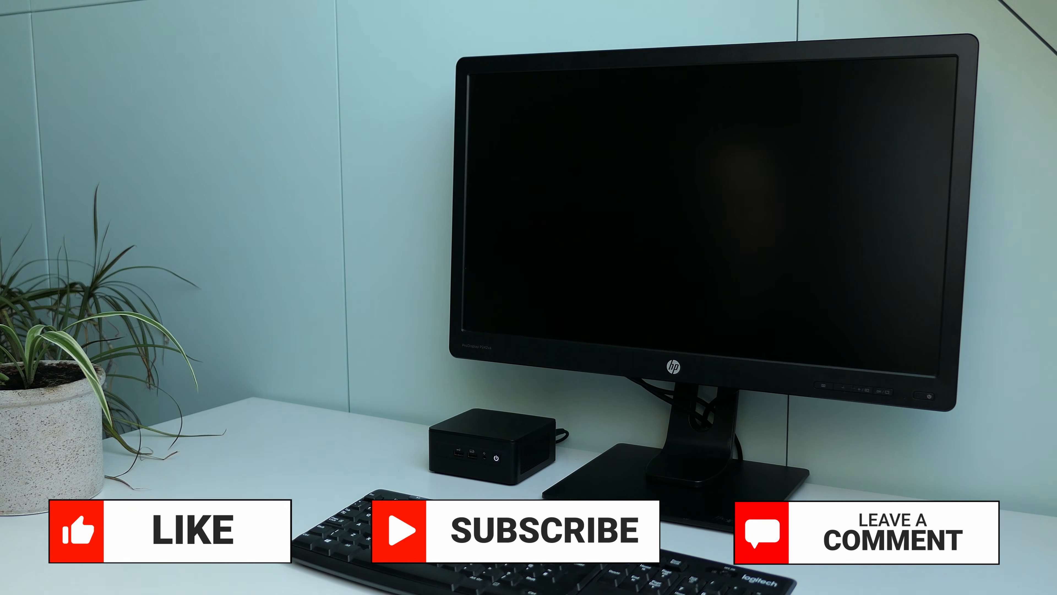